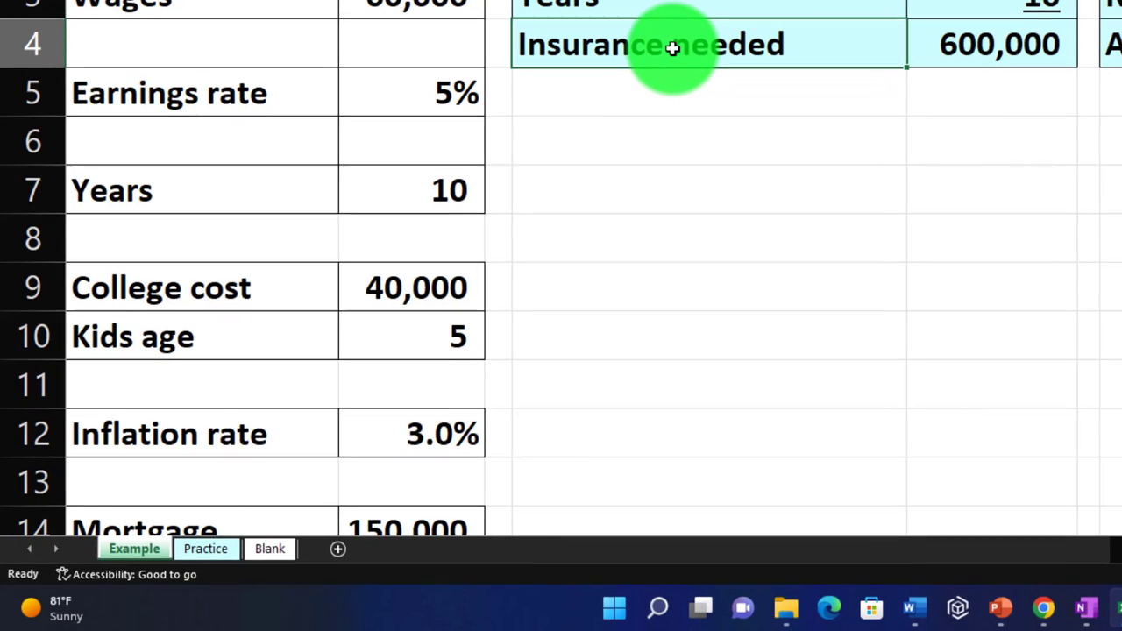
Look over the Practice worksheet and switch to the Blank worksheet
left_click(209, 546)
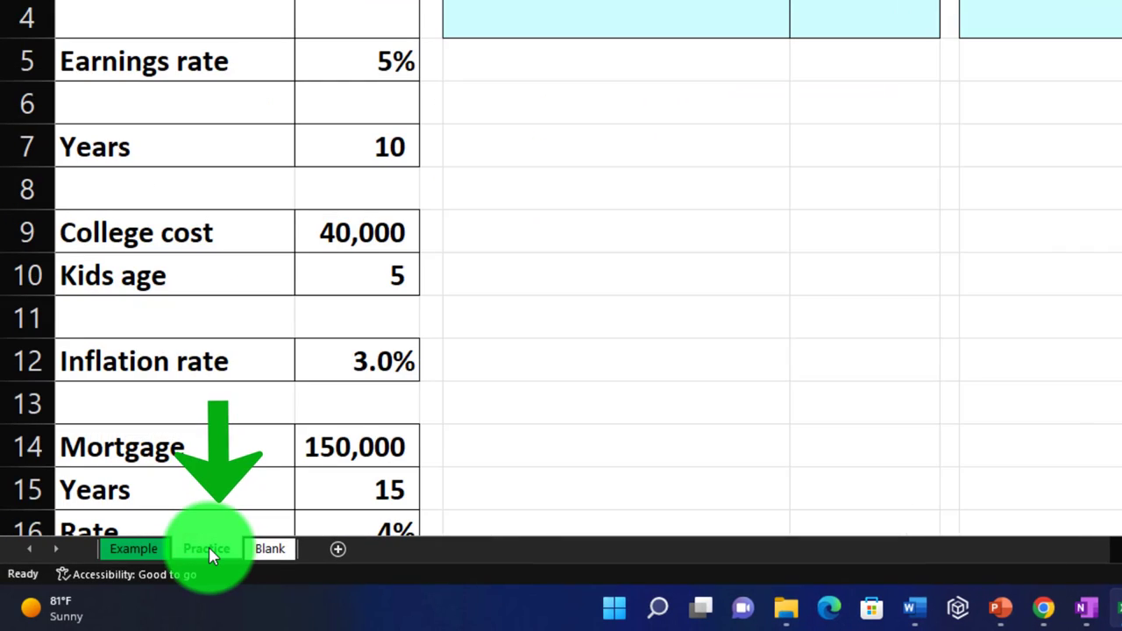
left_click(589, 23)
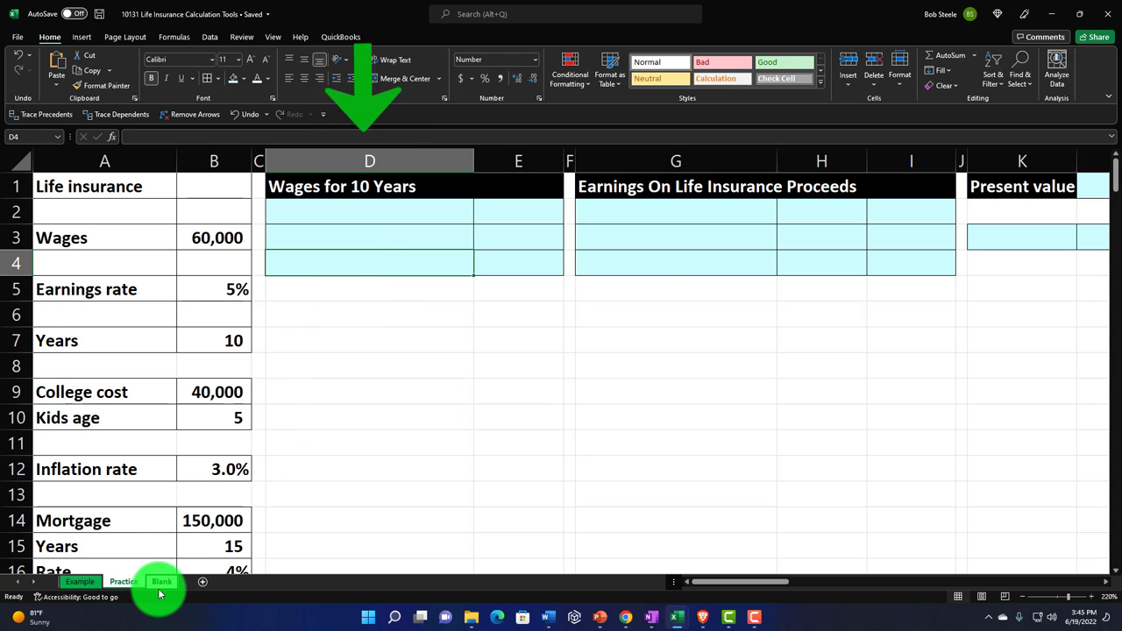
key("ctrl+Page_Up")
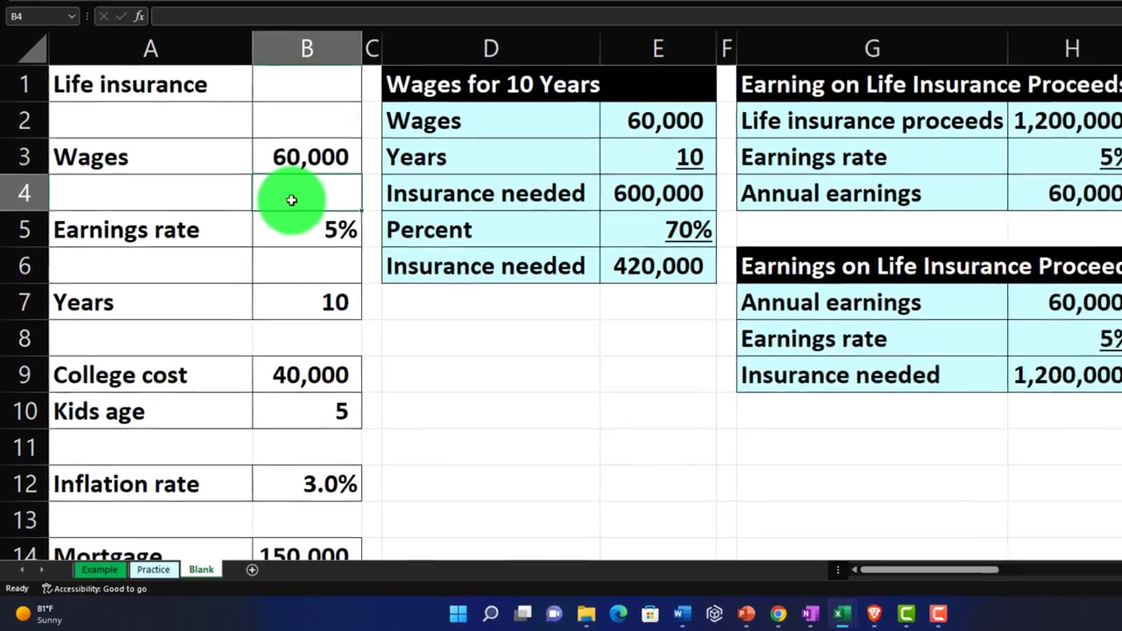
Review the life insurance inputs, the Wages for 10 Years and Earning on Life Insurance Proceeds calculations, and the first present value block
left_click(235, 284)
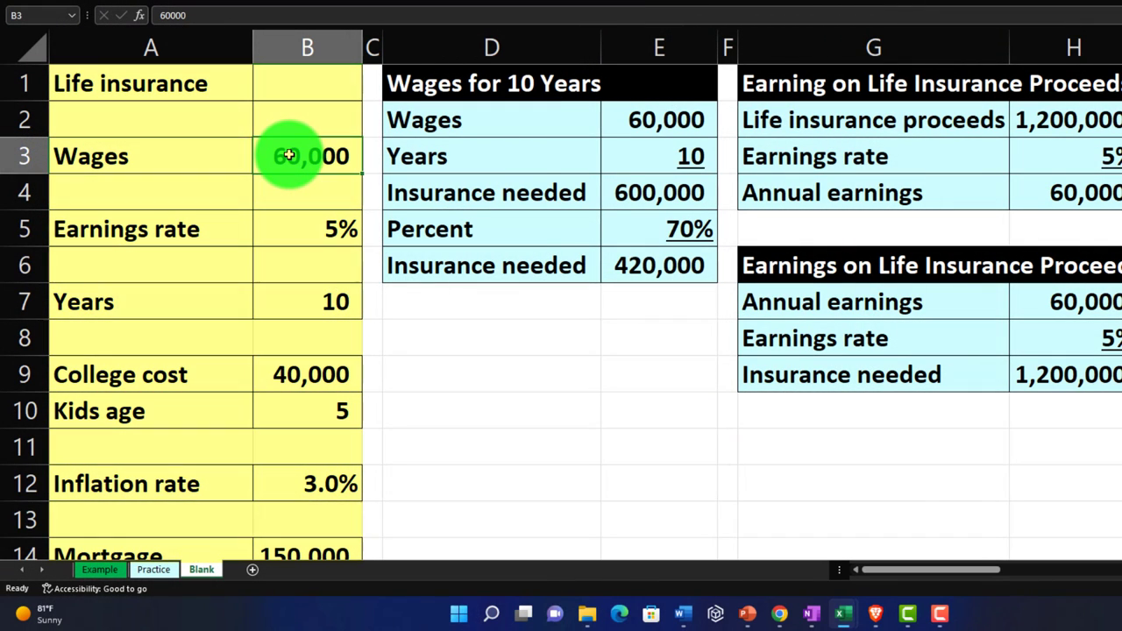
left_click(622, 162)
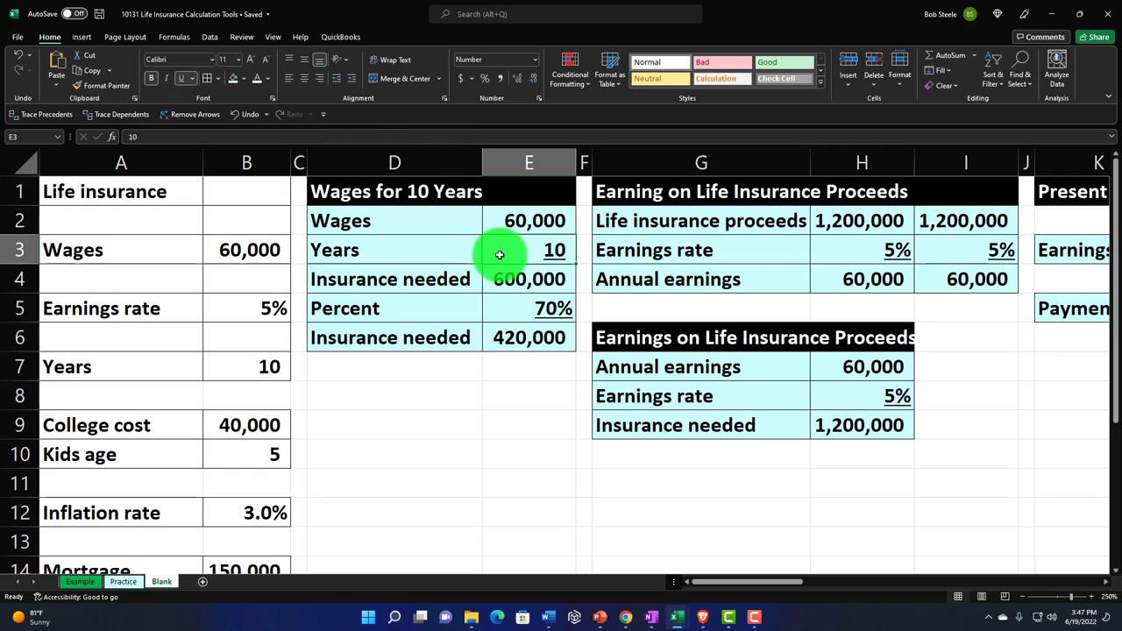
key("Return")
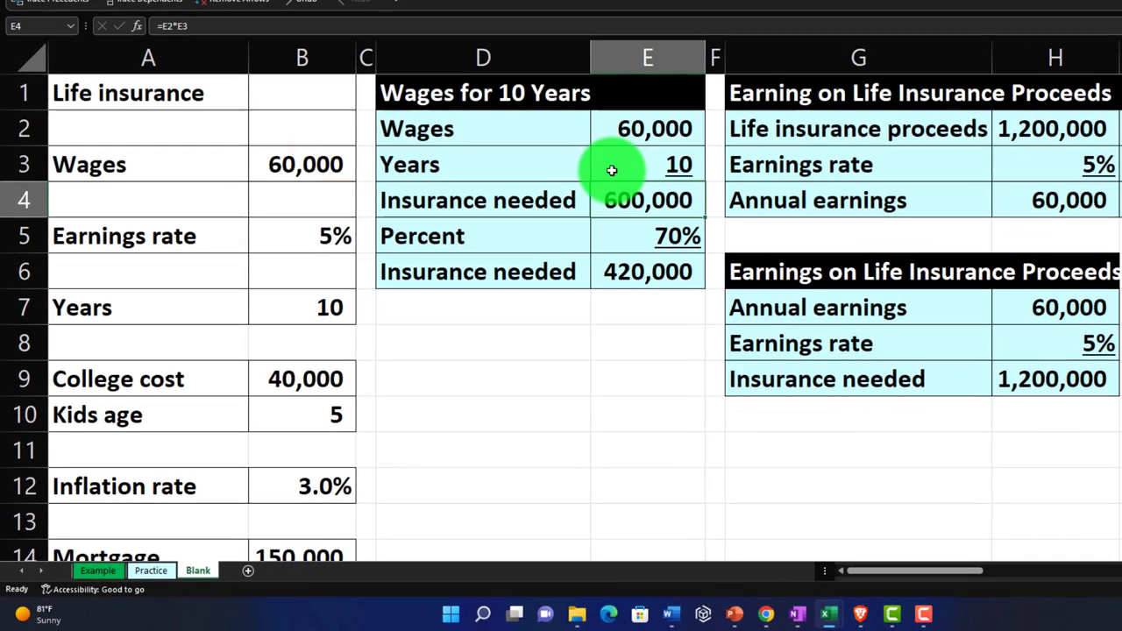
key("Return")
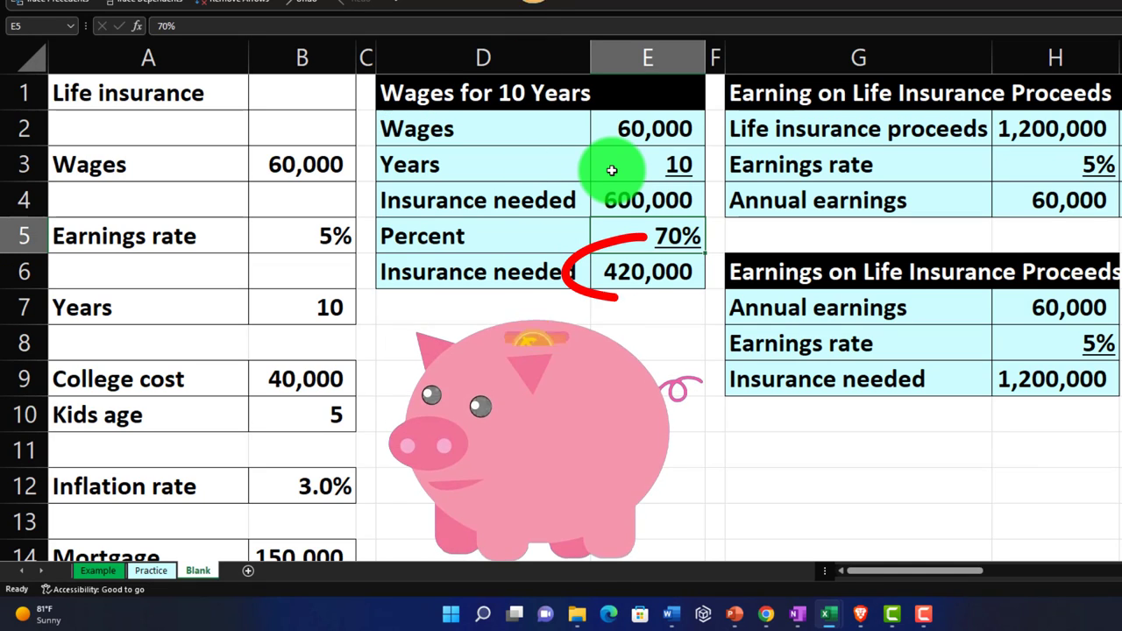
left_click(623, 268)
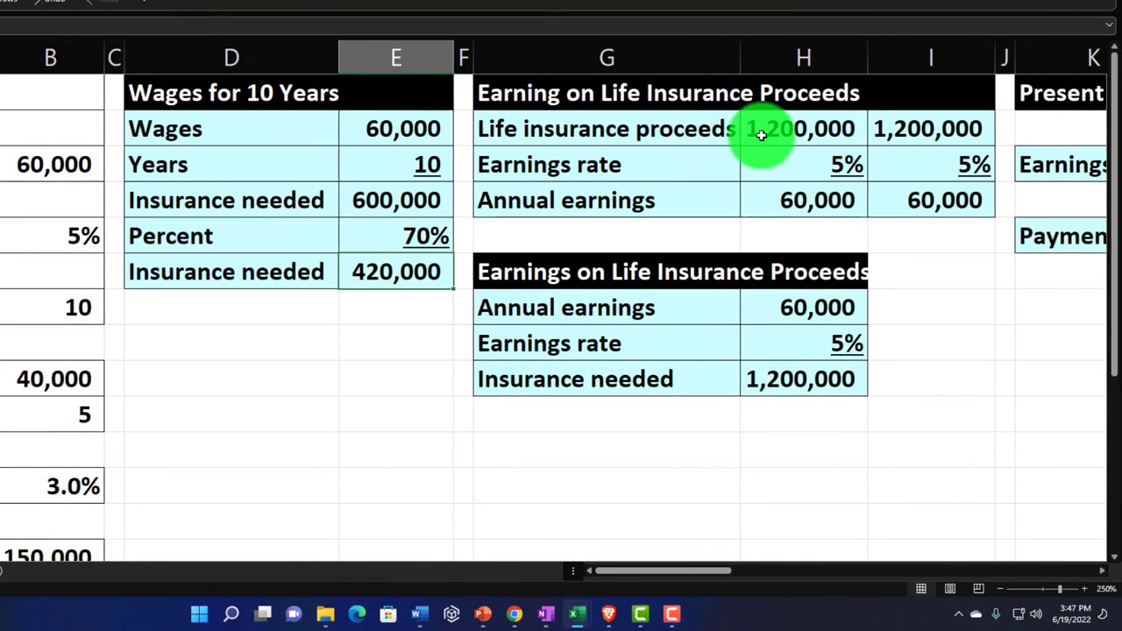
left_click(954, 134)
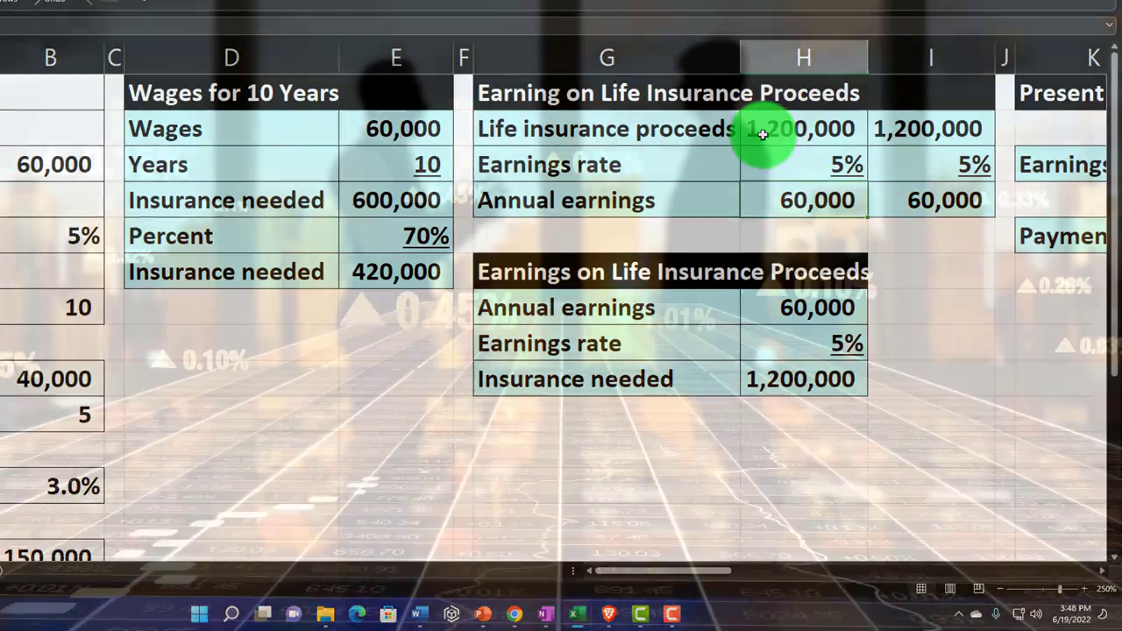
scroll(763, 134, "right", 6)
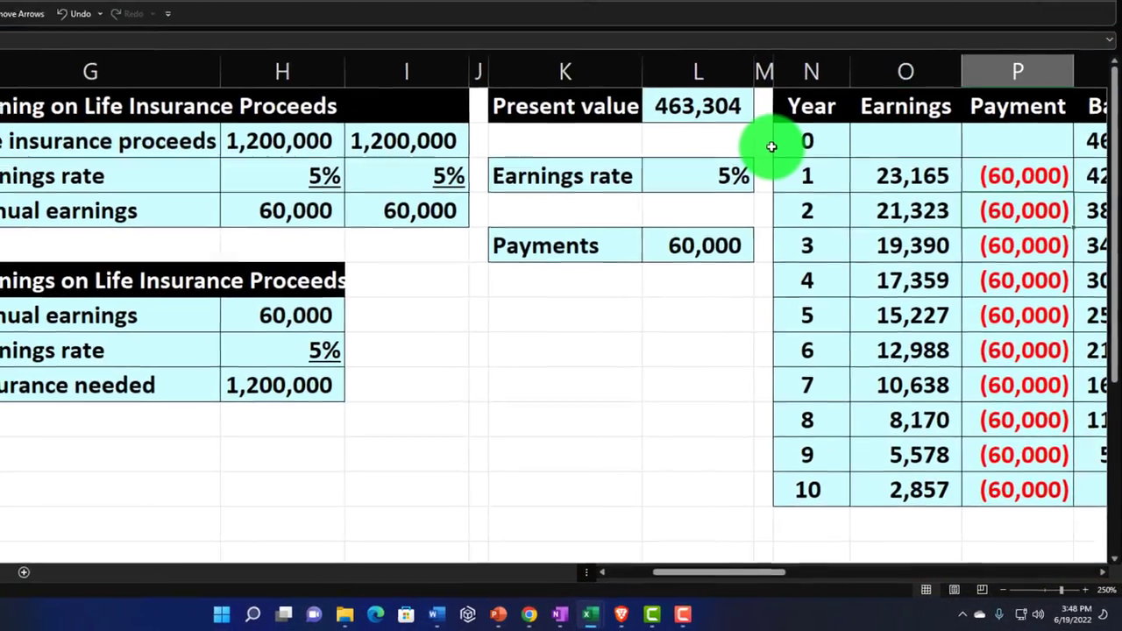
key("Left")
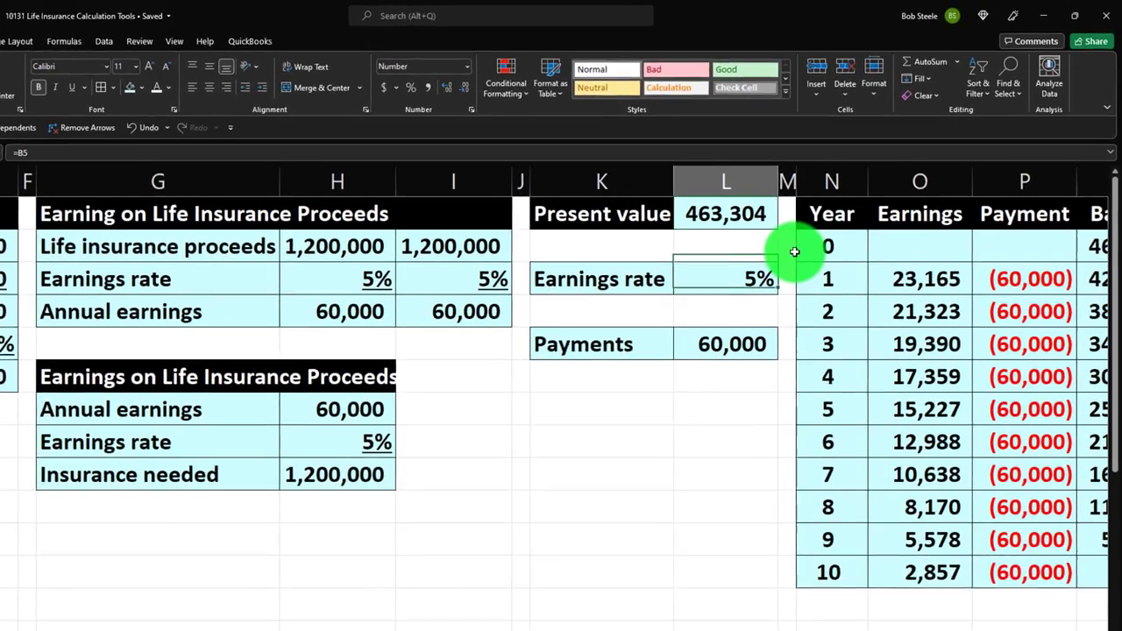
key("Down")
key("Down")
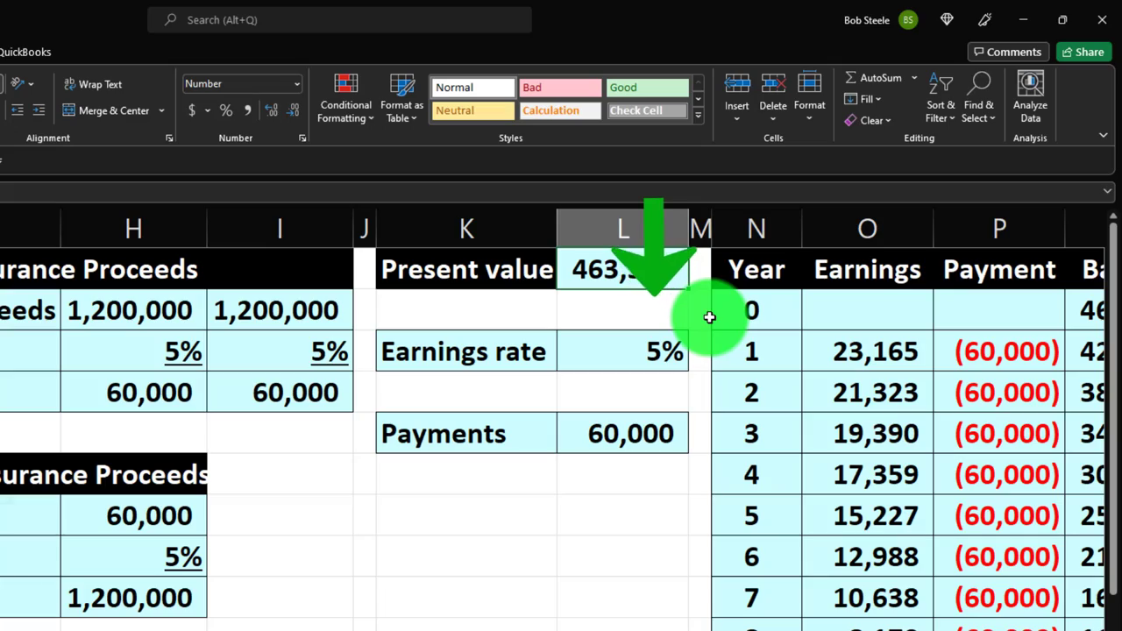
Review the yearly earnings, payment, balance and insurance tables from column N through AK, including the inflation-adjusted present value block
key("Right")
key("Right")
key("Right")
key("Right")
key("Right")
key("Right")
key("Right")
key("Right")
key("Right")
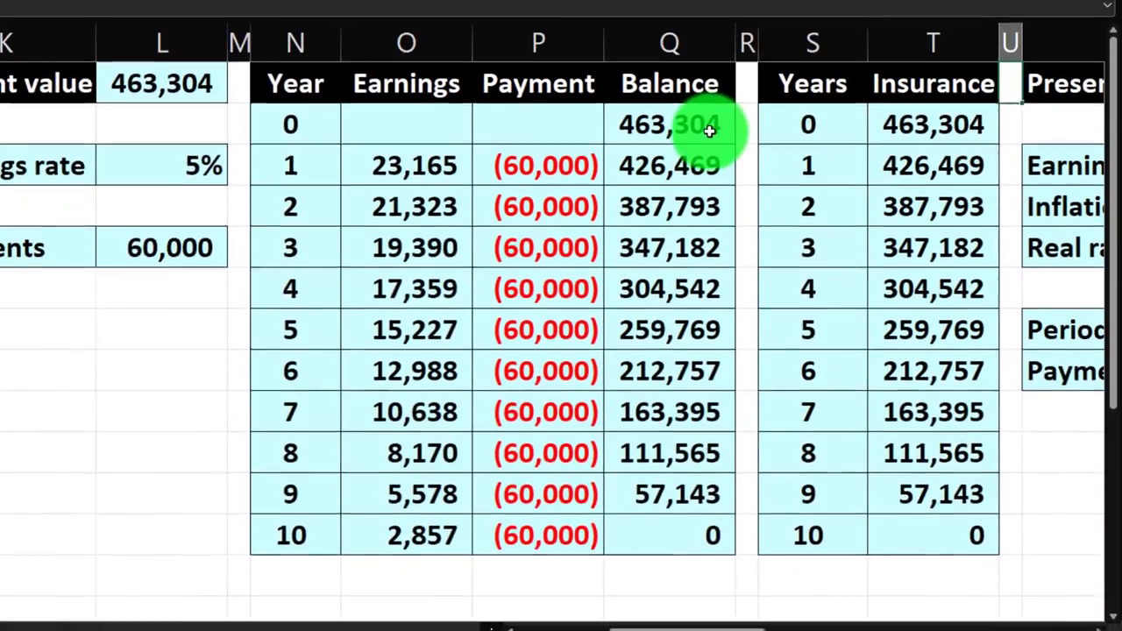
key("Right")
key("Right")
key("Right")
key("Right")
key("Right")
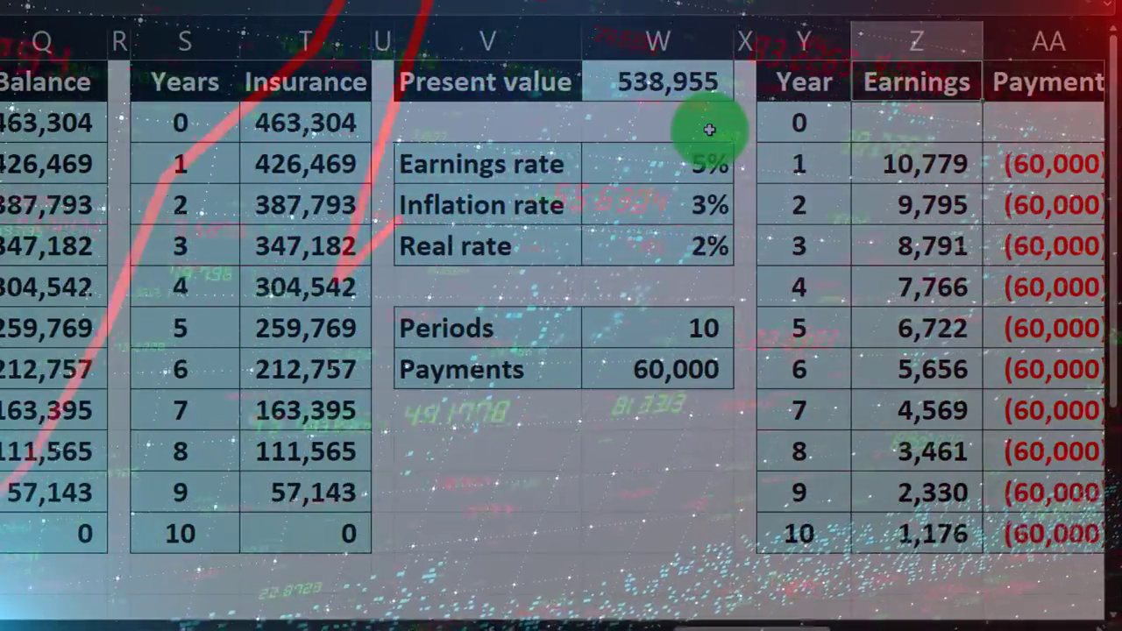
key("Right")
key("Right")
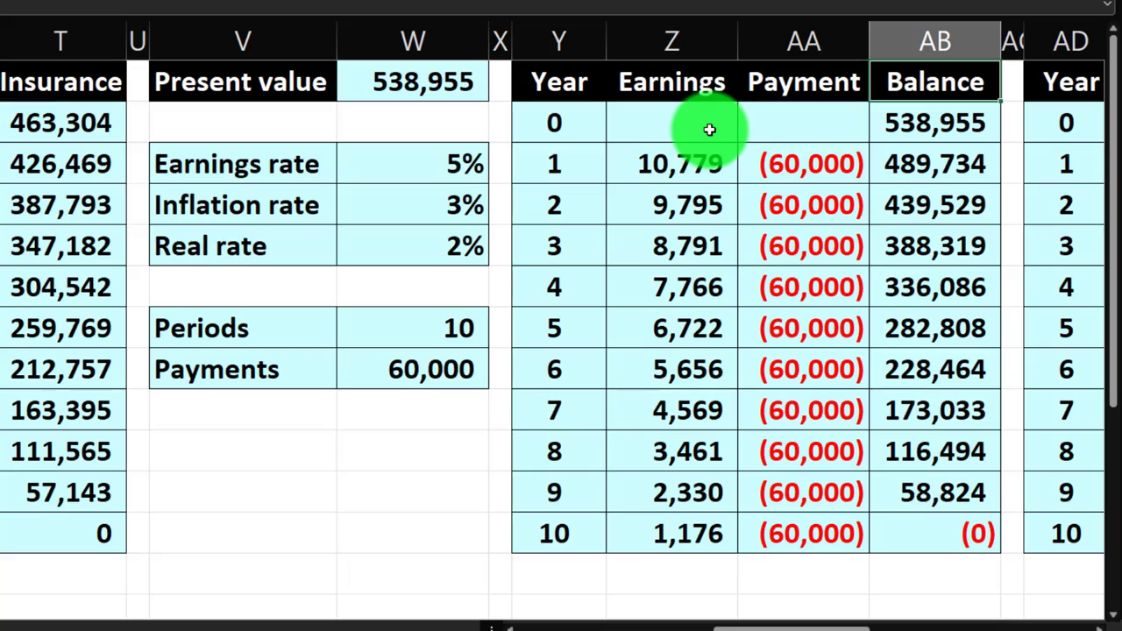
key("Right")
key("Right")
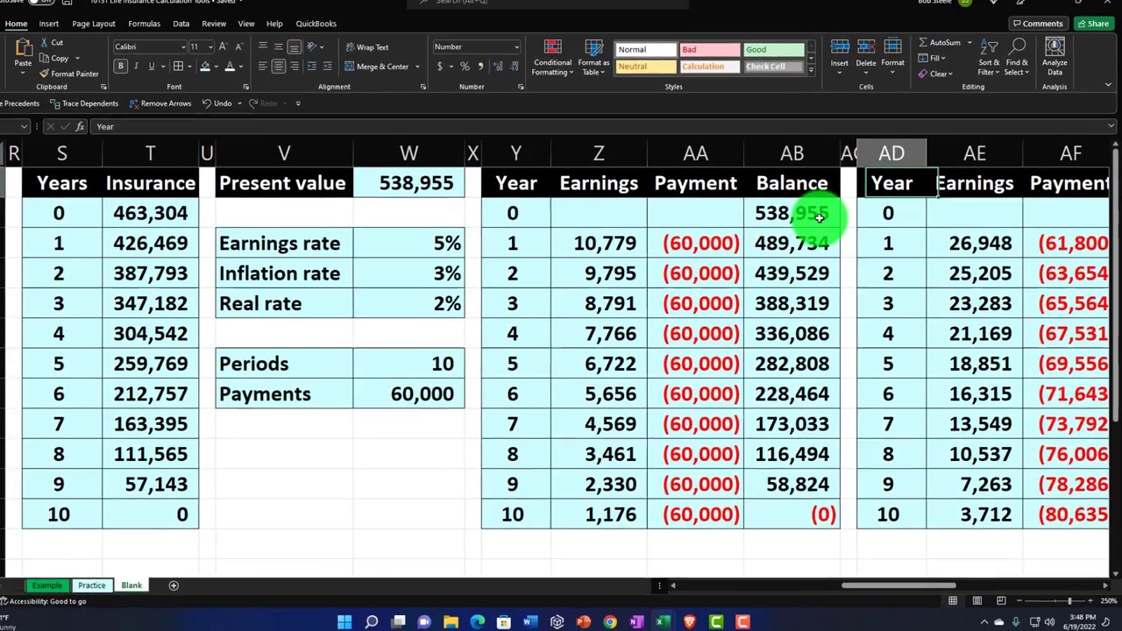
key("Left")
key("Left")
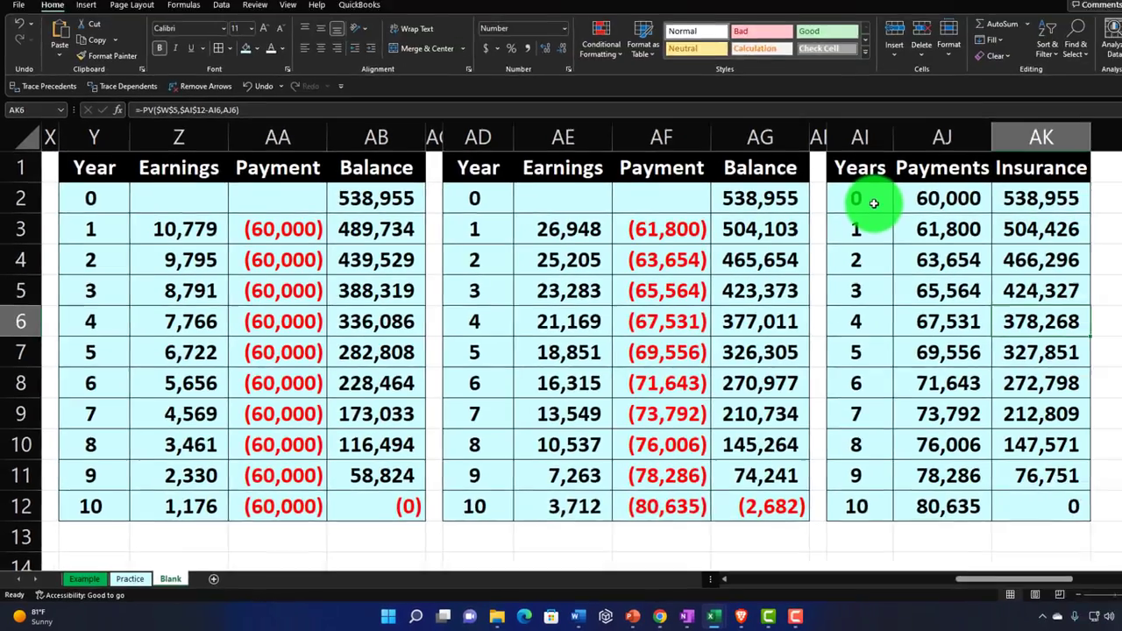
key("Right")
key("Right")
key("Right")
key("Right")
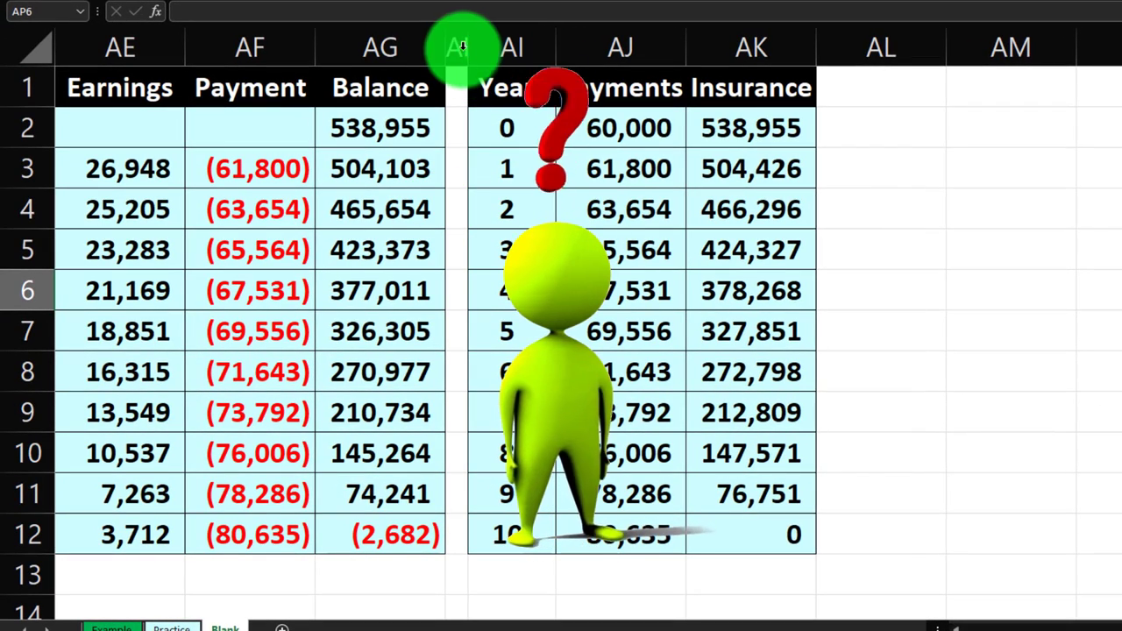
Copy the narrow spacer column AH's format and width onto column AL, and enter the heading "Cost of College" in AM1
left_click(462, 46)
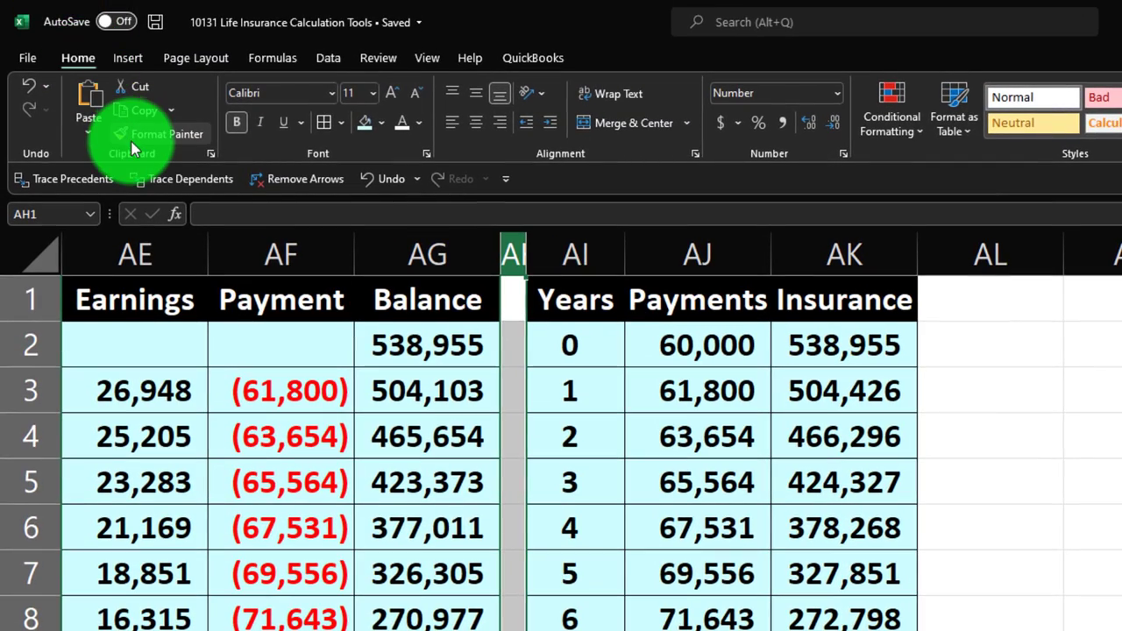
left_click(136, 140)
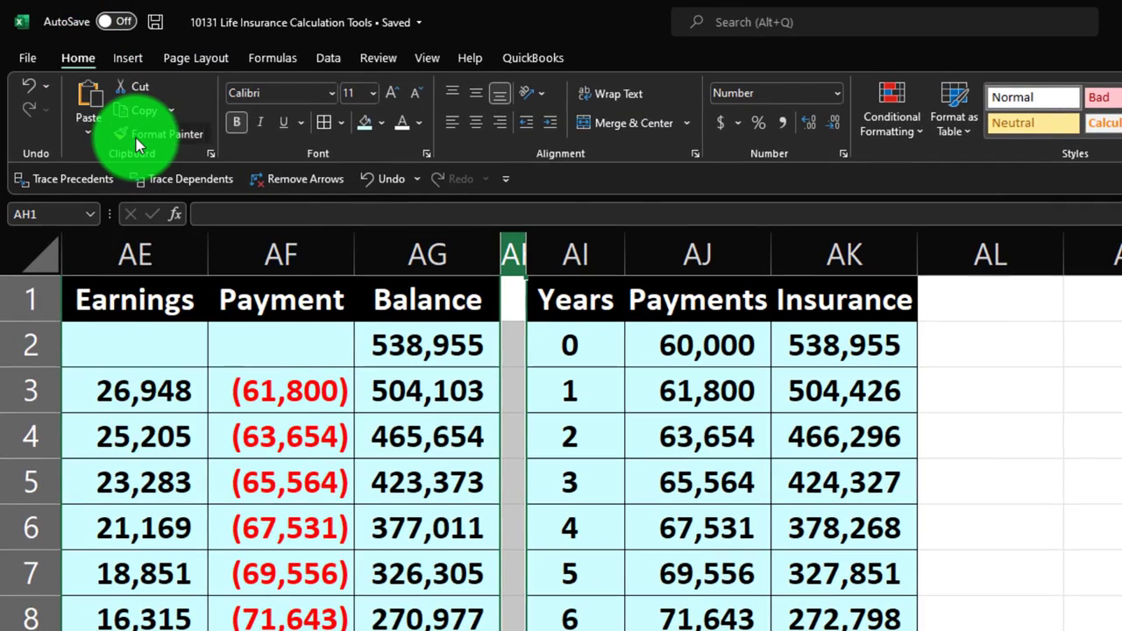
left_click(964, 261)
left_click(991, 293)
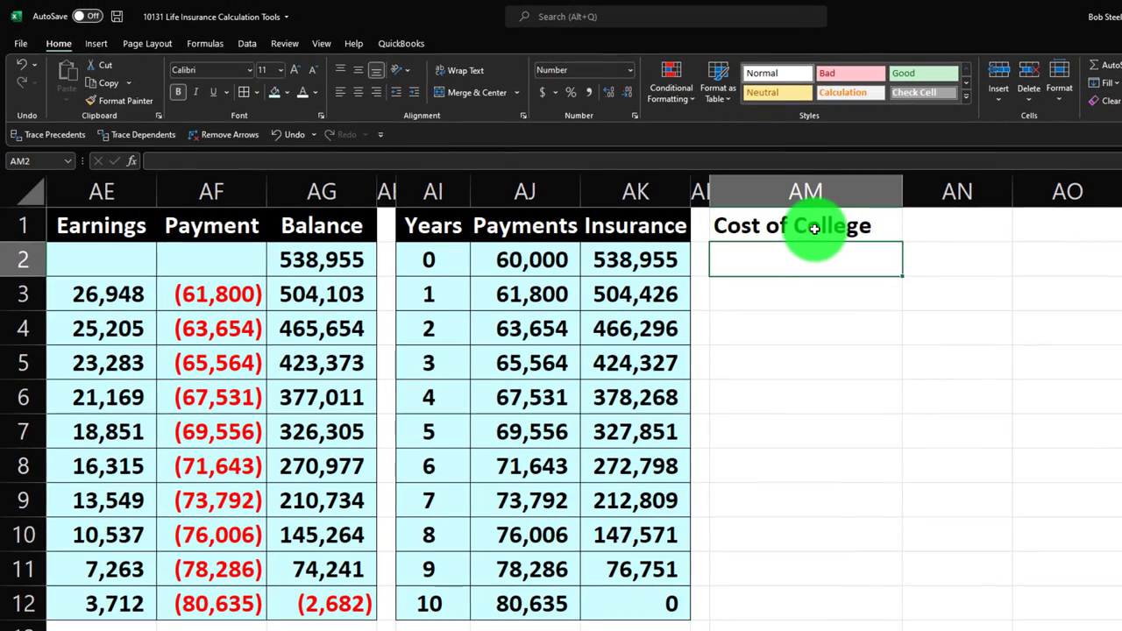
Format the heading range AM1:AO1 with a black fill and white text
left_click_drag(815, 228, 1018, 226)
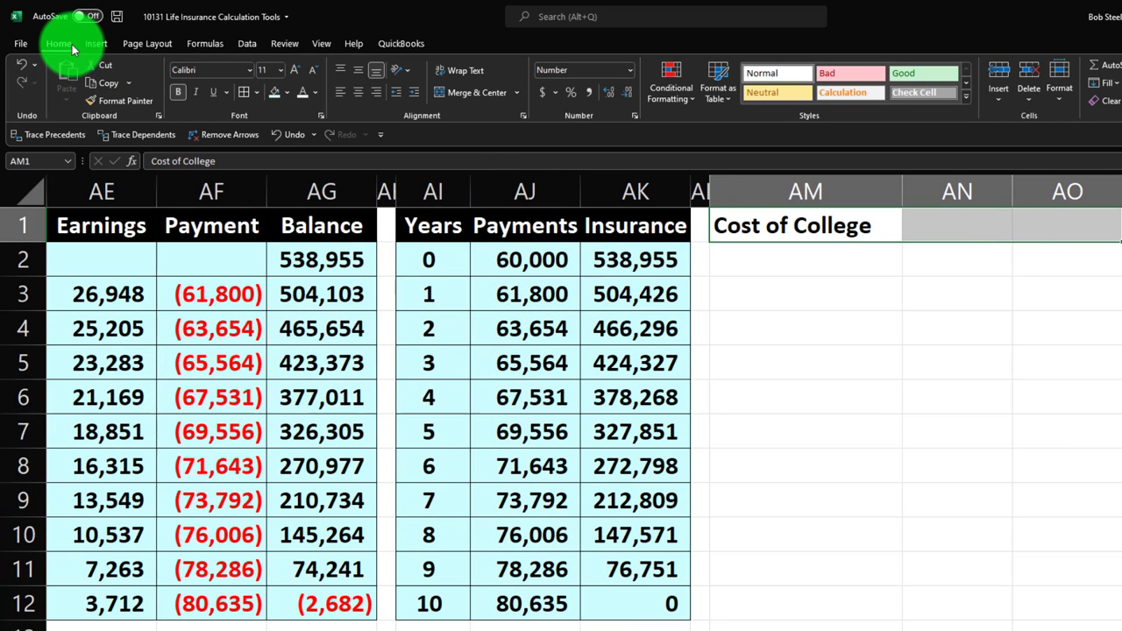
left_click(288, 93)
left_click(294, 127)
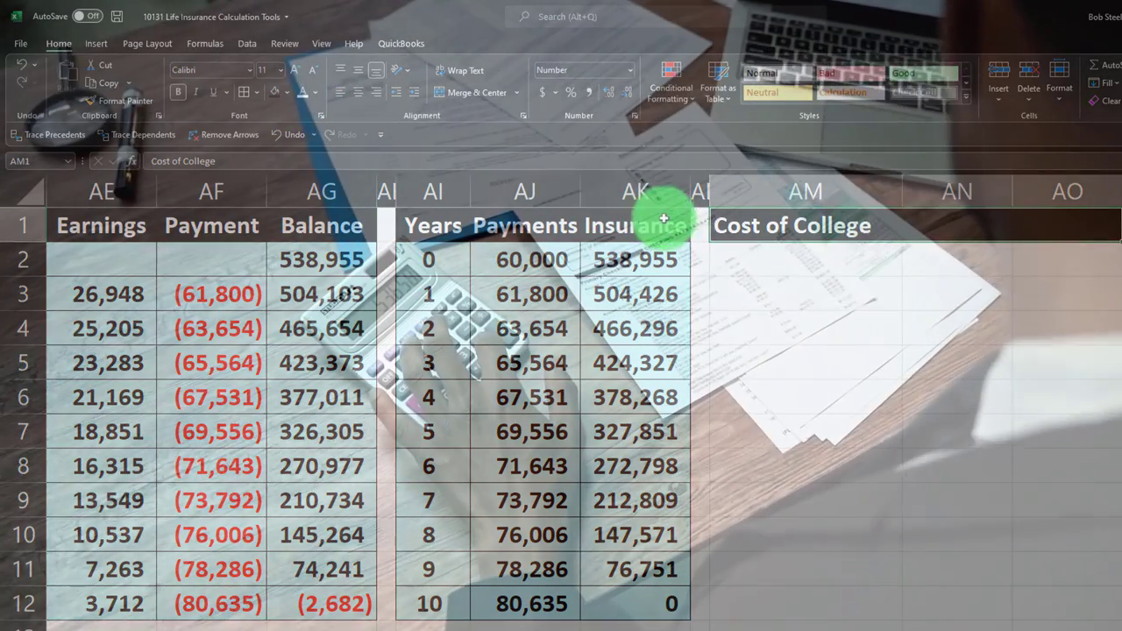
Enter the label "Current college cost" in cell AM2
left_click(758, 253)
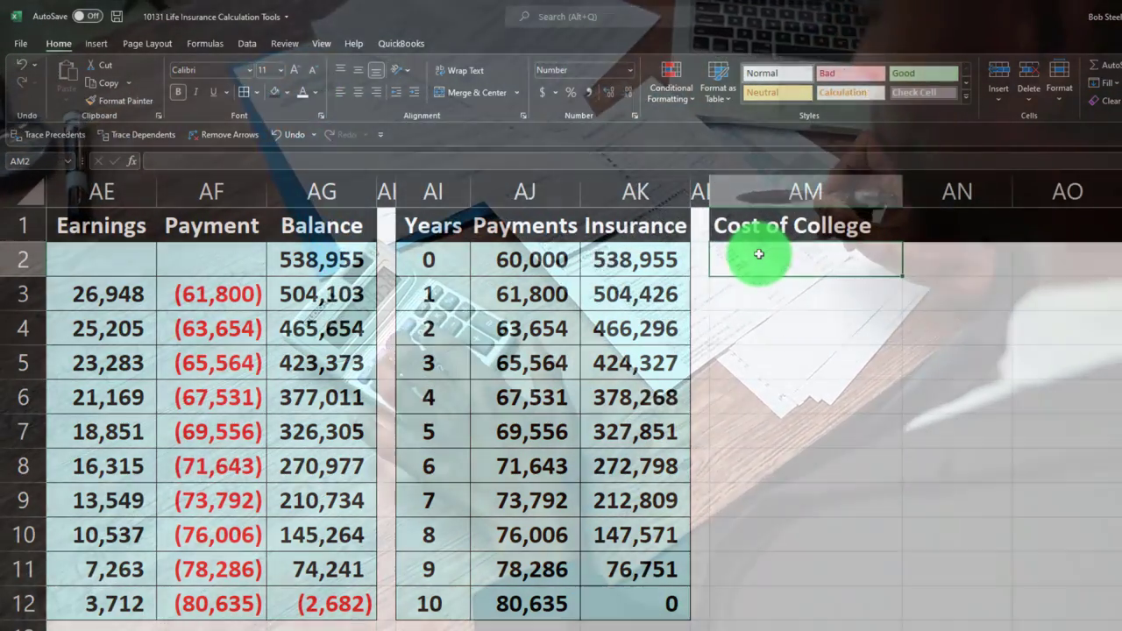
type("Cu")
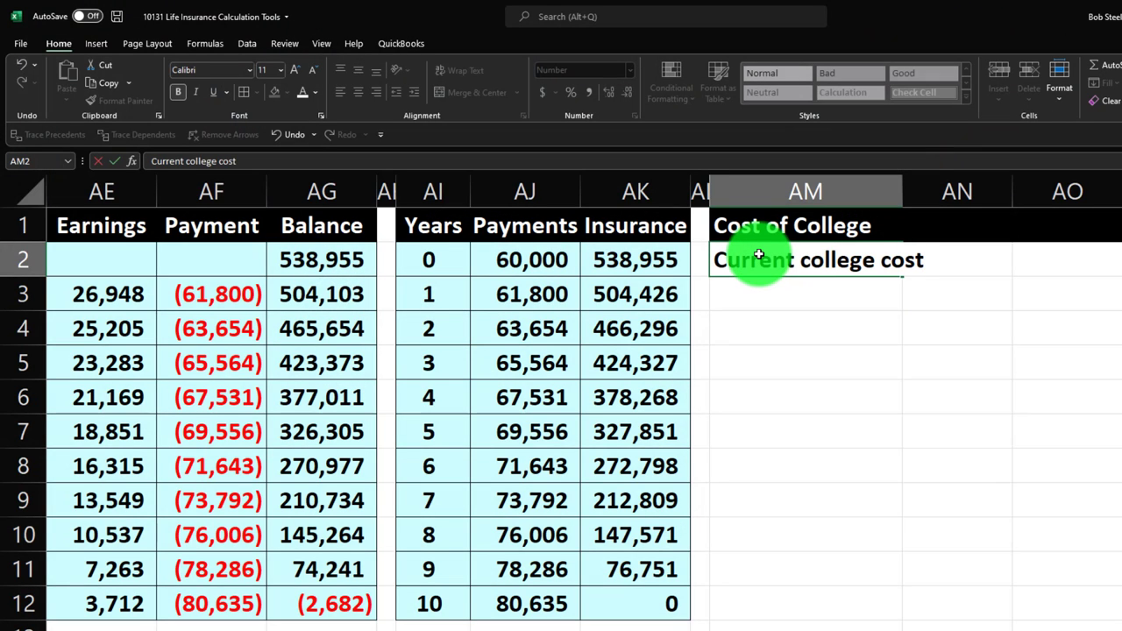
type("rrent college cost")
key("Tab")
Link cell AO2 to the college cost in B9 of the input data with the formula =B9
key("Tab")
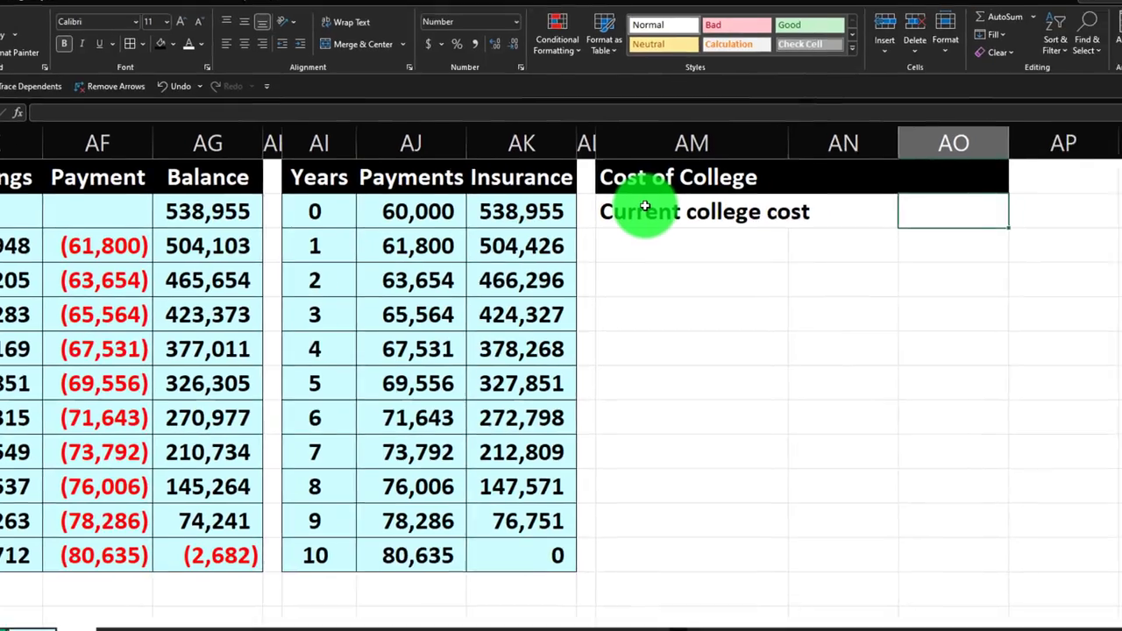
type("=")
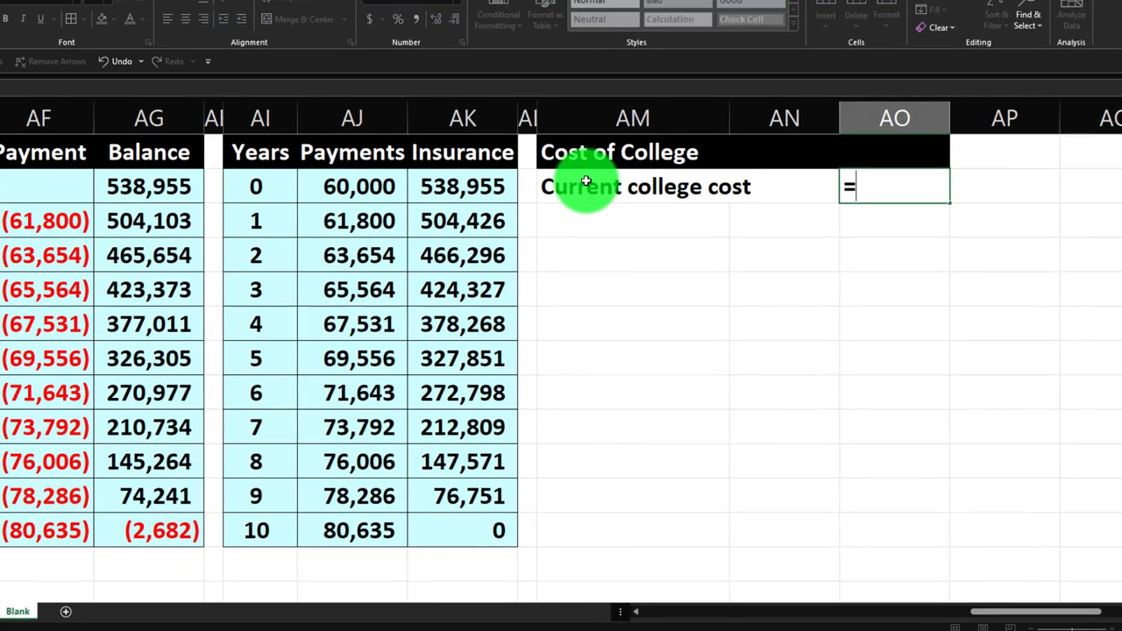
key("Left")
key("ctrl+Page_Up")
key("ctrl+Page_Up")
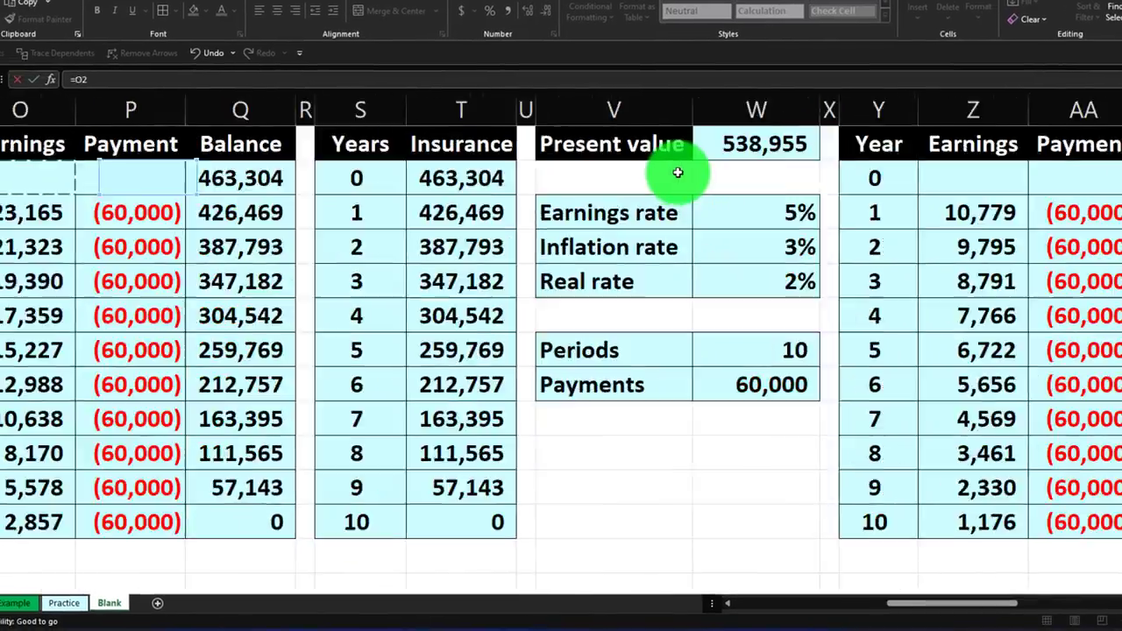
key("Down")
key("Down")
key("Down")
key("Down")
key("Down")
key("Down")
key("Down")
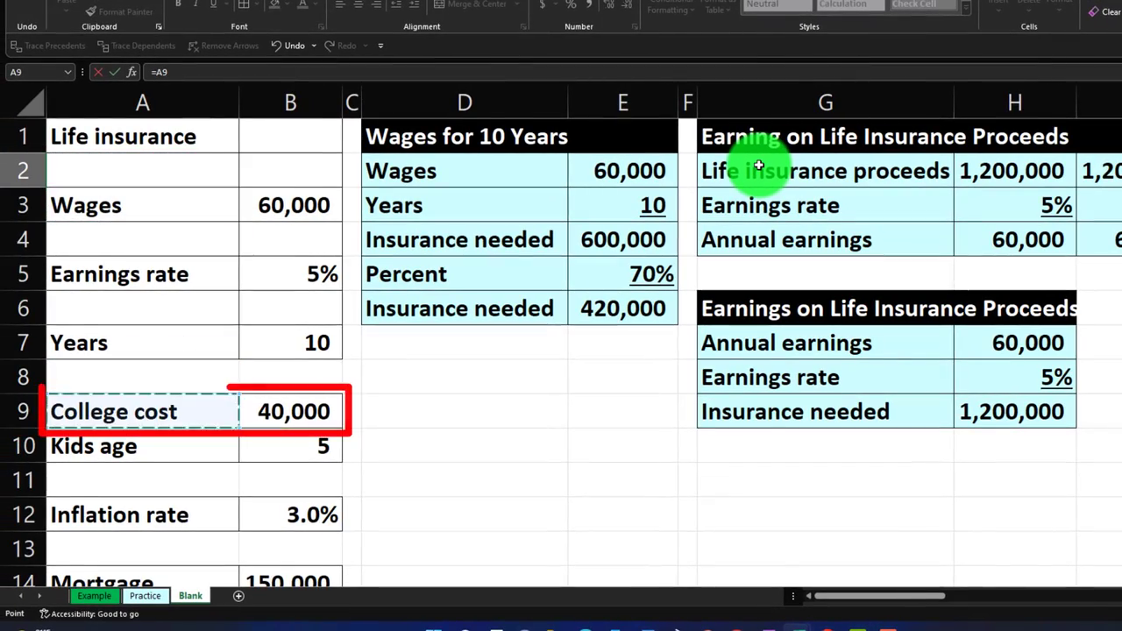
key("Right")
key("Return")
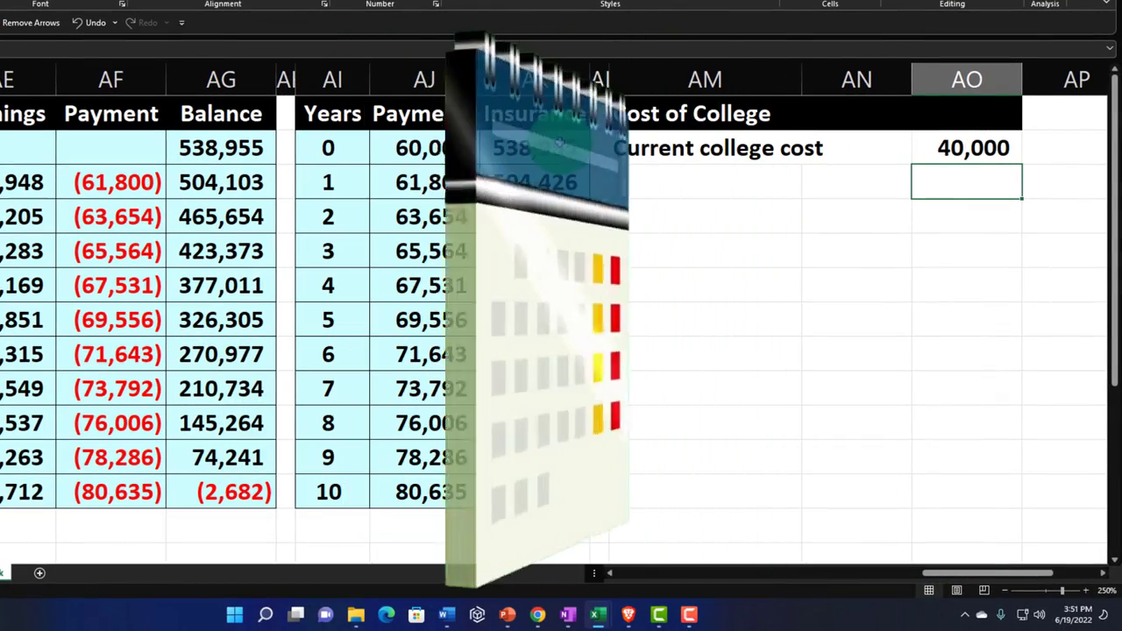
Enter the labels "Year untile college:" in AM3 and "Start at age" in AM4, with the value 18 in AN4
key("Left")
key("Left")
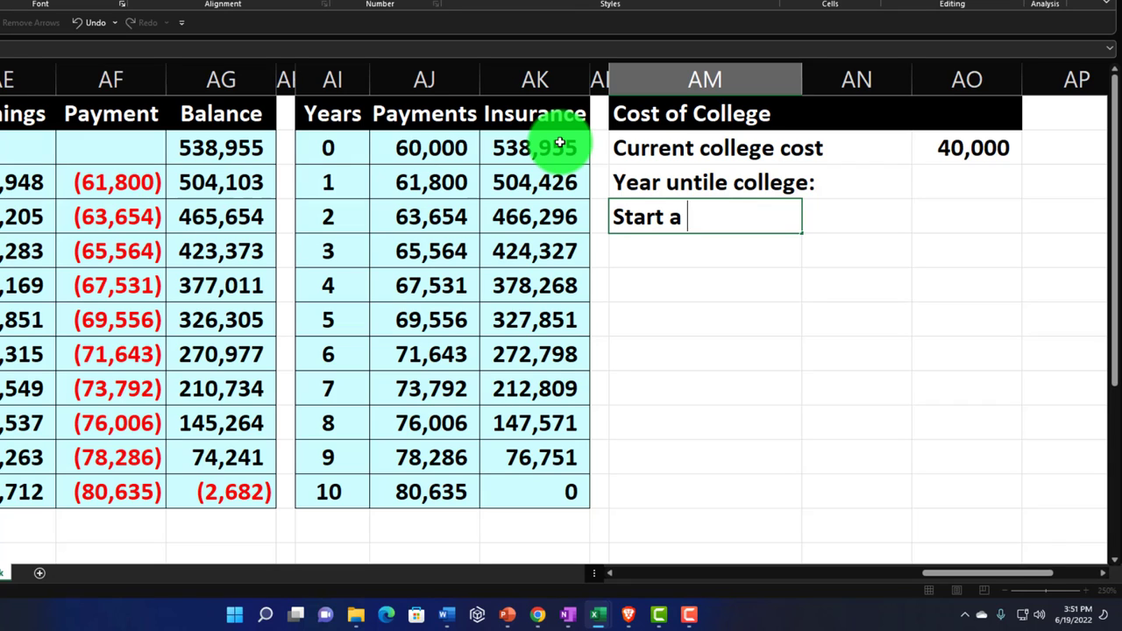
key("Tab")
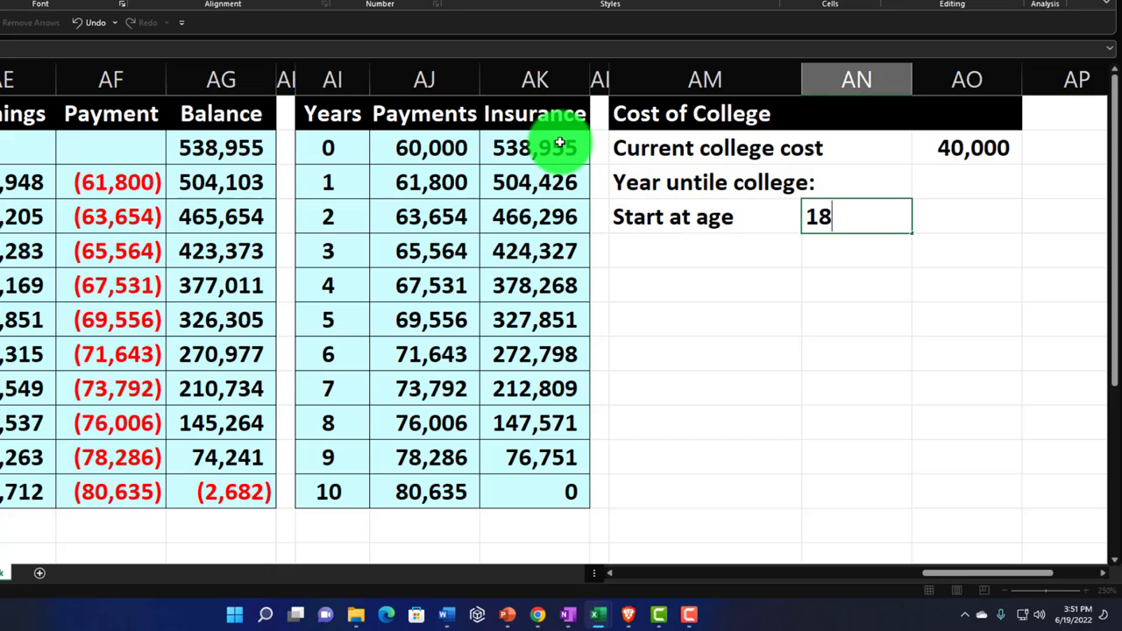
key("Return")
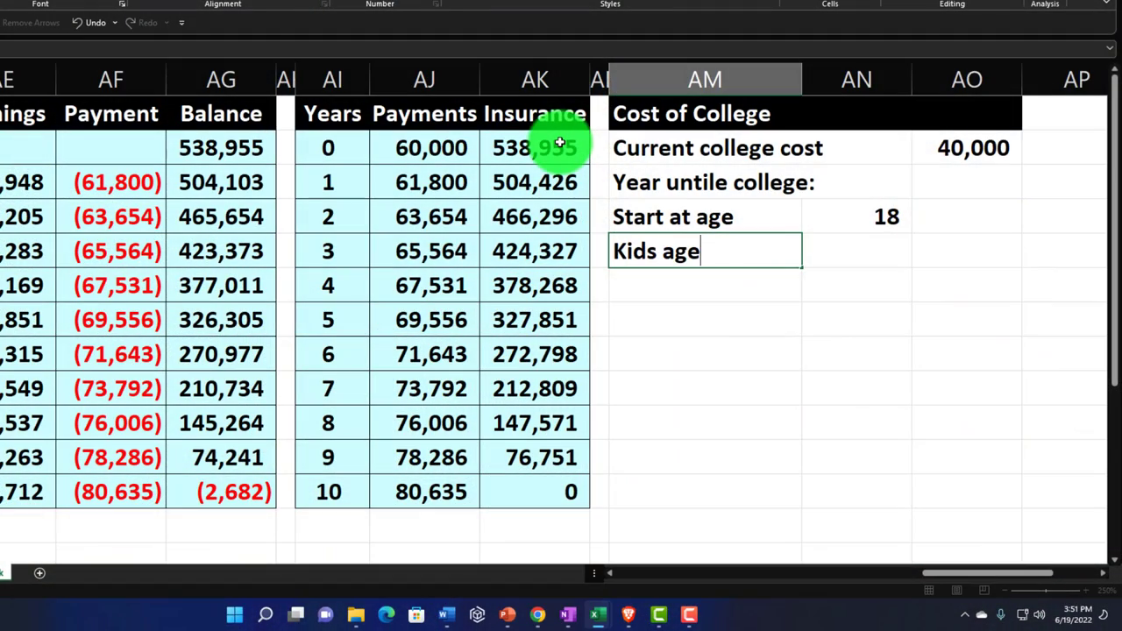
Link cell AN5 beside the "Kids age" label to the kids age in B10 with the formula =B10 and underline it
key("Tab")
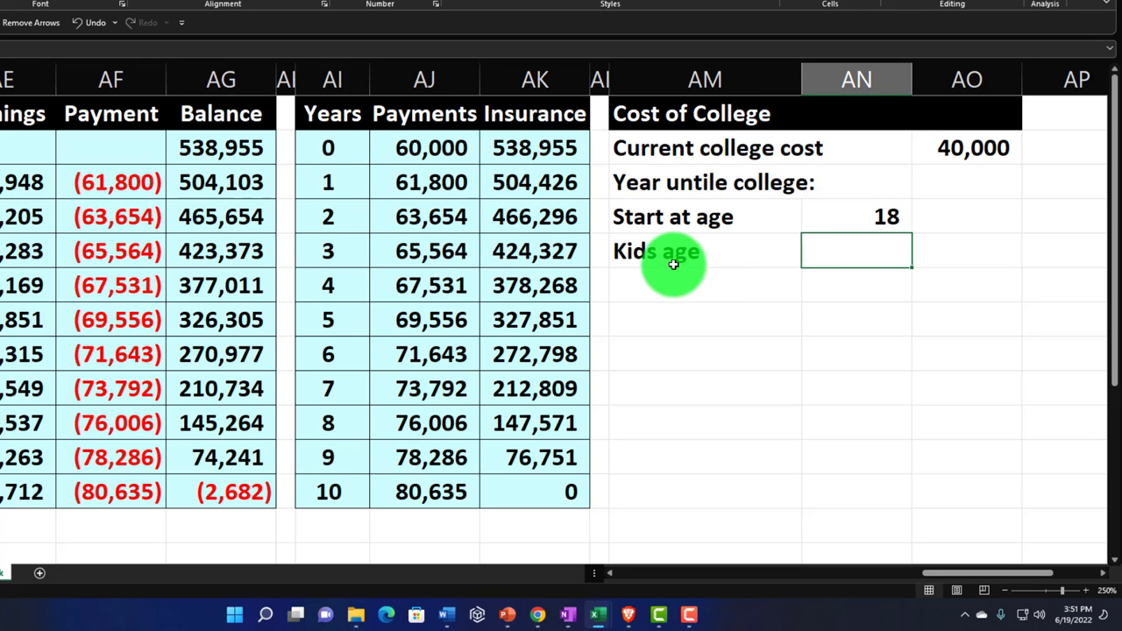
type("=")
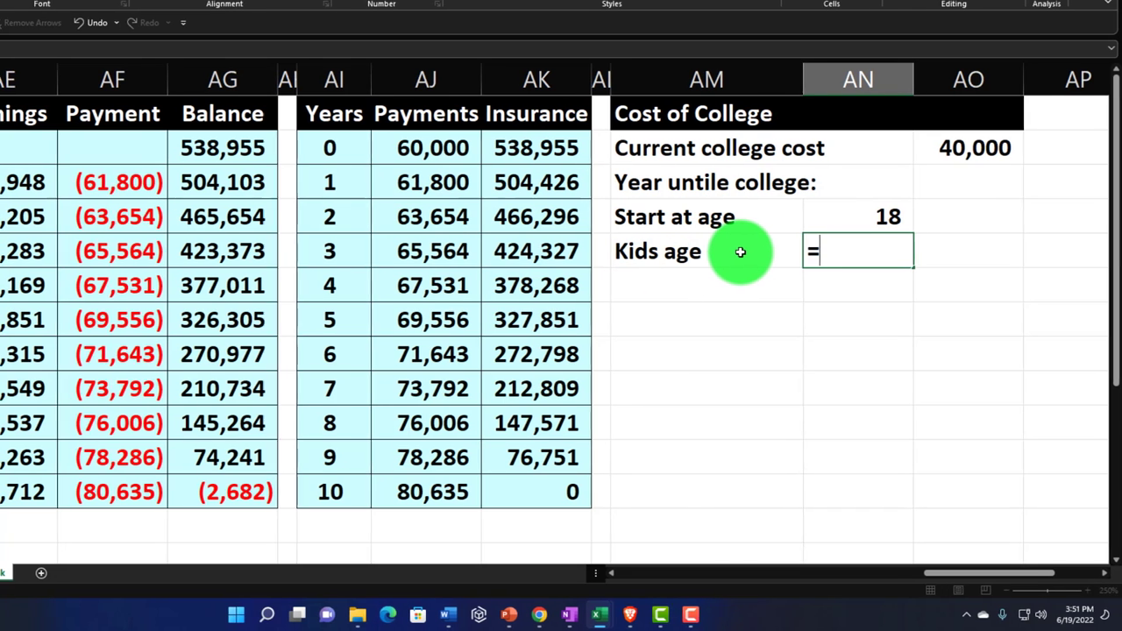
left_click(739, 251)
key("Left")
key("Left")
key("Left")
key("Left")
key("Left")
key("Left")
key("Left")
key("Left")
key("Left")
key("Left")
key("Left")
key("Left")
key("Left")
key("Left")
key("Left")
key("Left")
key("Left")
key("Left")
key("Left")
key("Left")
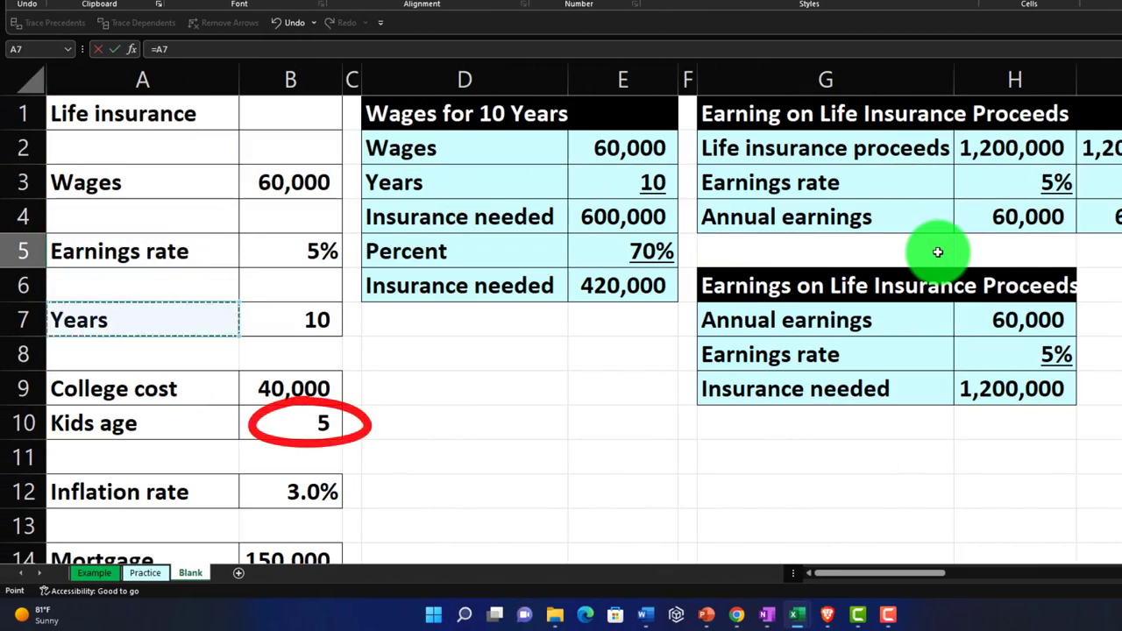
key("Return")
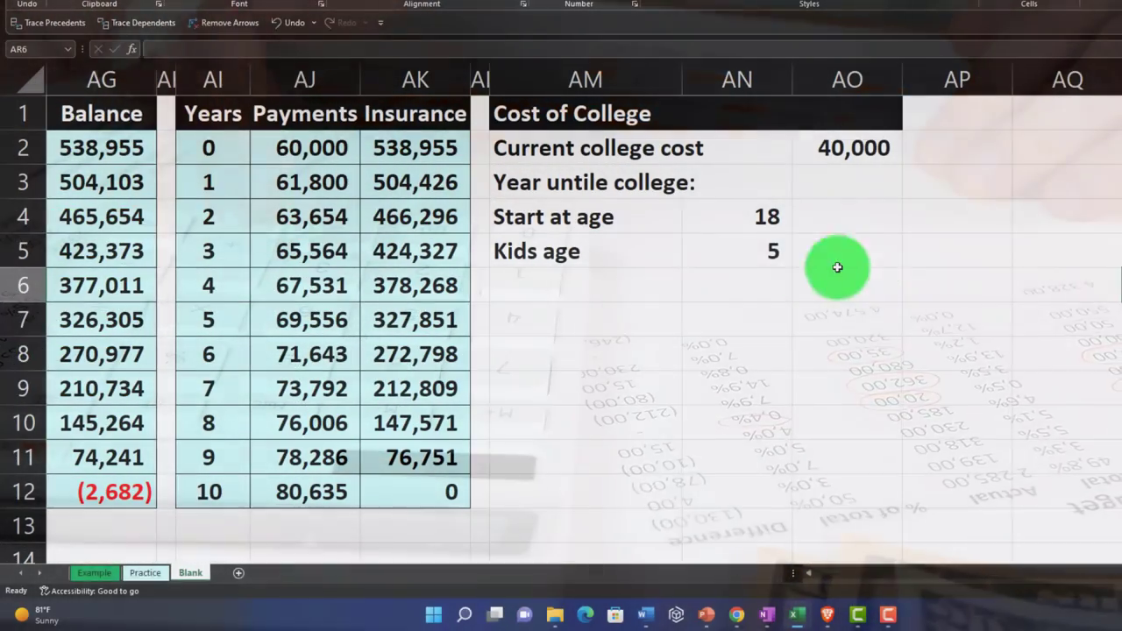
left_click(745, 252)
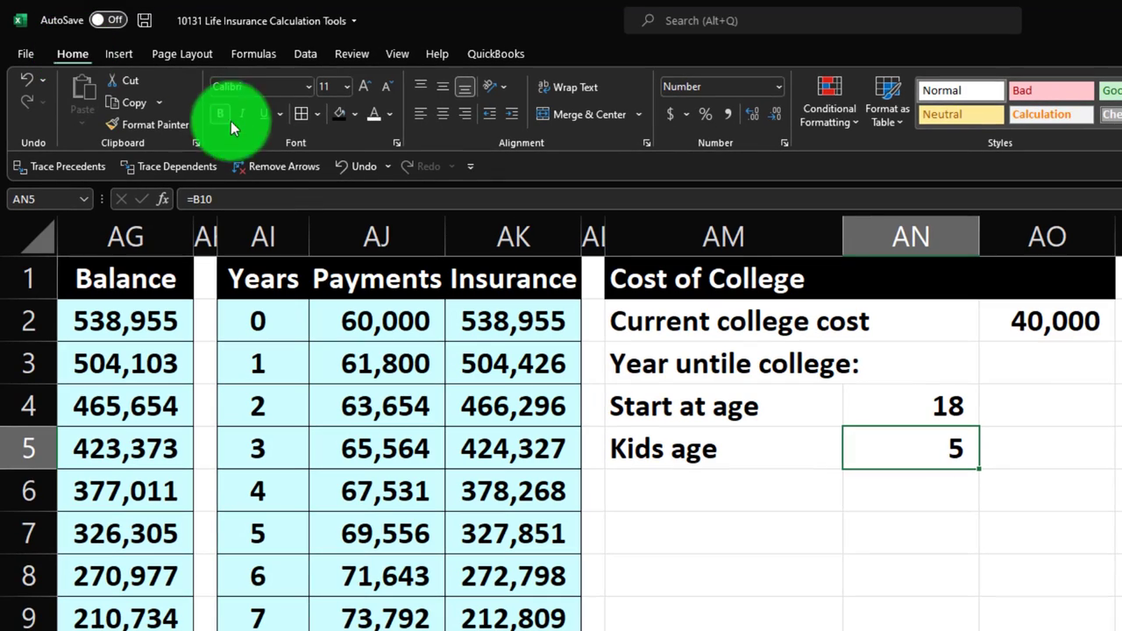
left_click(265, 116)
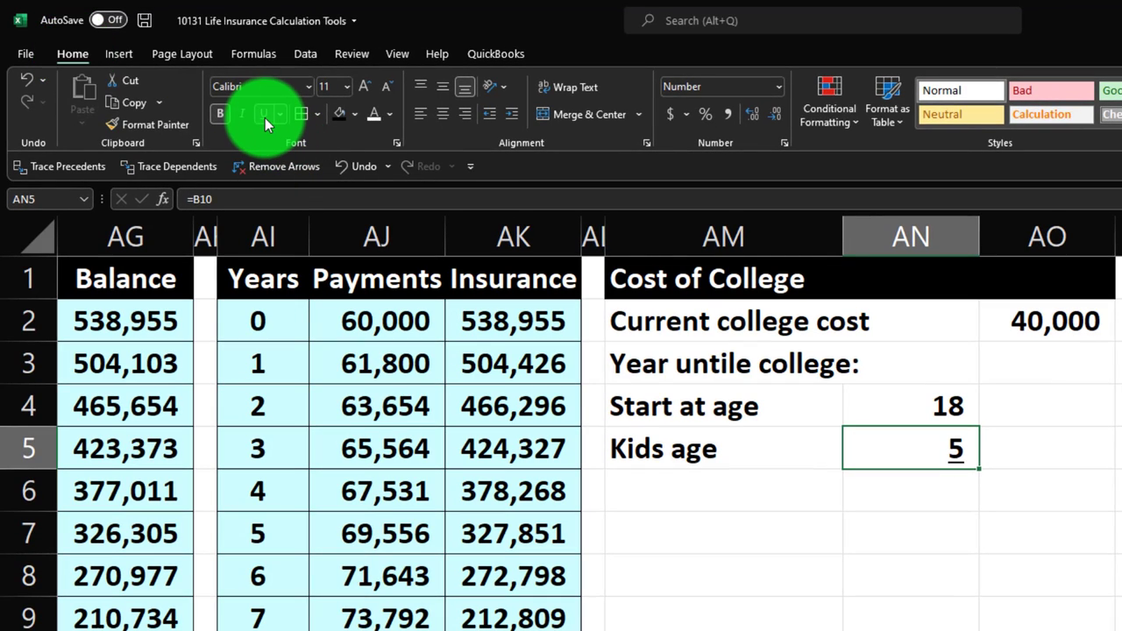
key("Down")
key("Left")
type("Y")
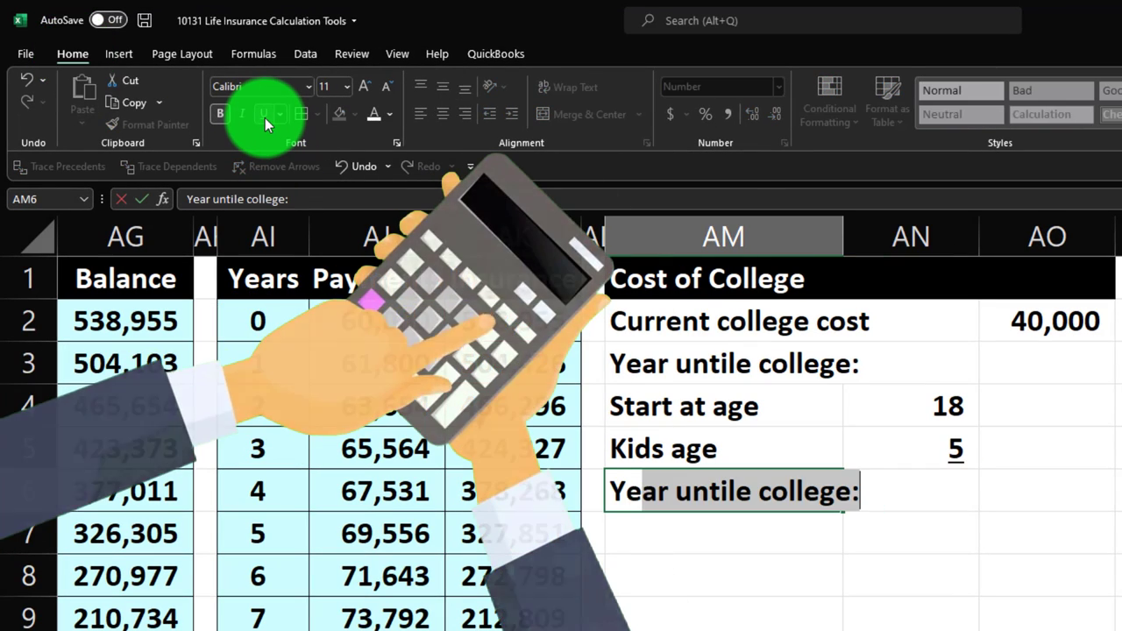
type("ear s un")
key("BackSpace")
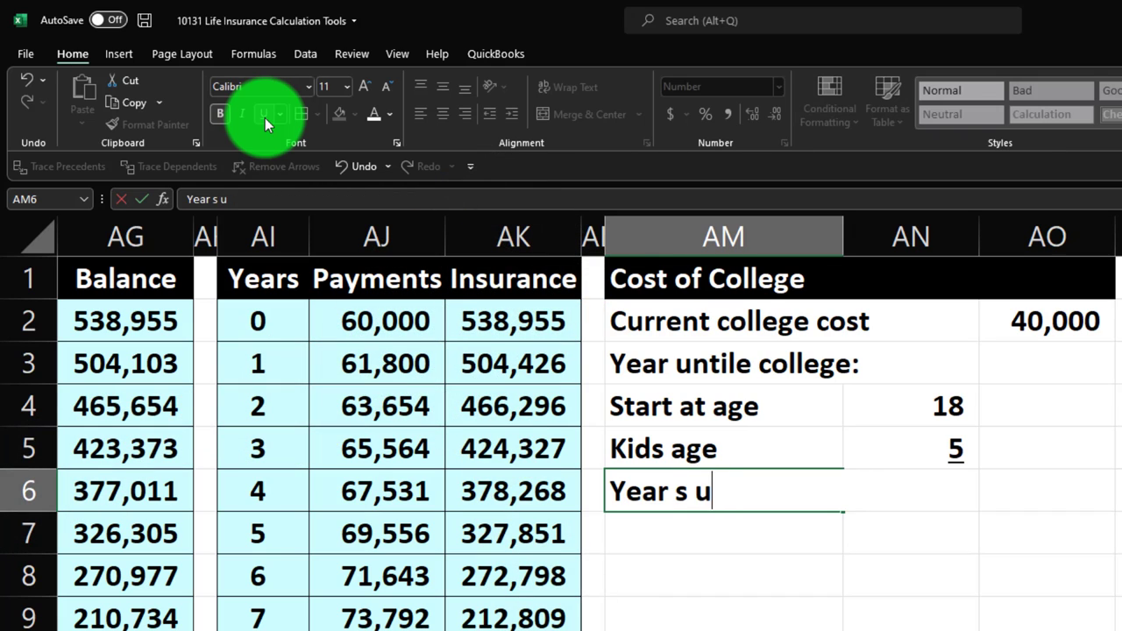
left_click(789, 558)
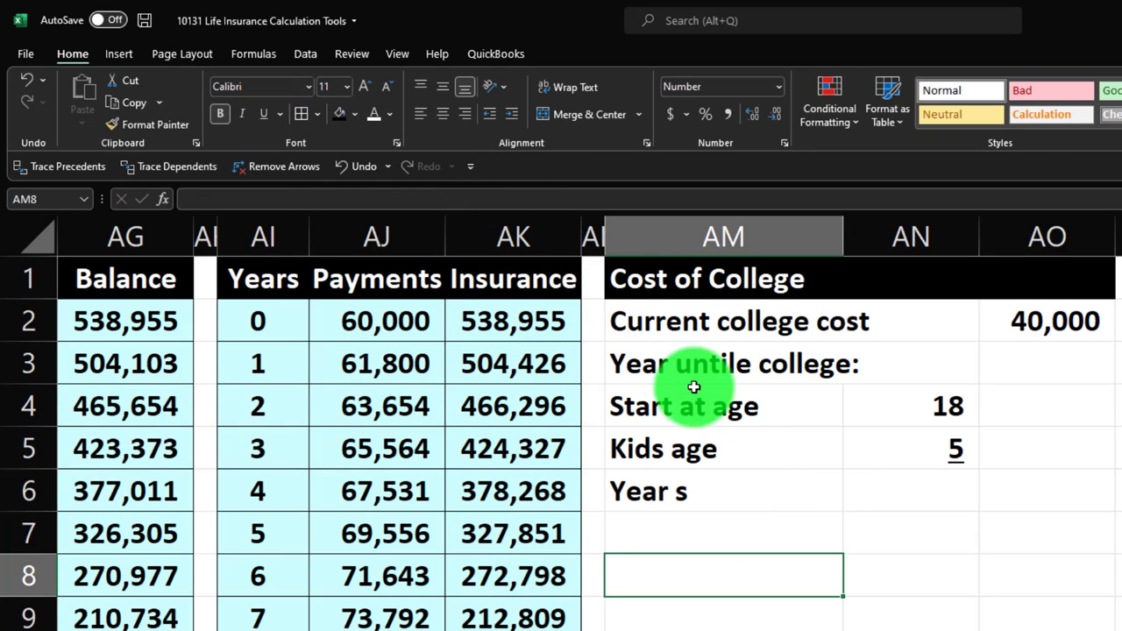
Correct the label in AM3 to "Years untile college:" and copy it to AM6 without the colon
left_click(668, 361)
double_click(668, 360)
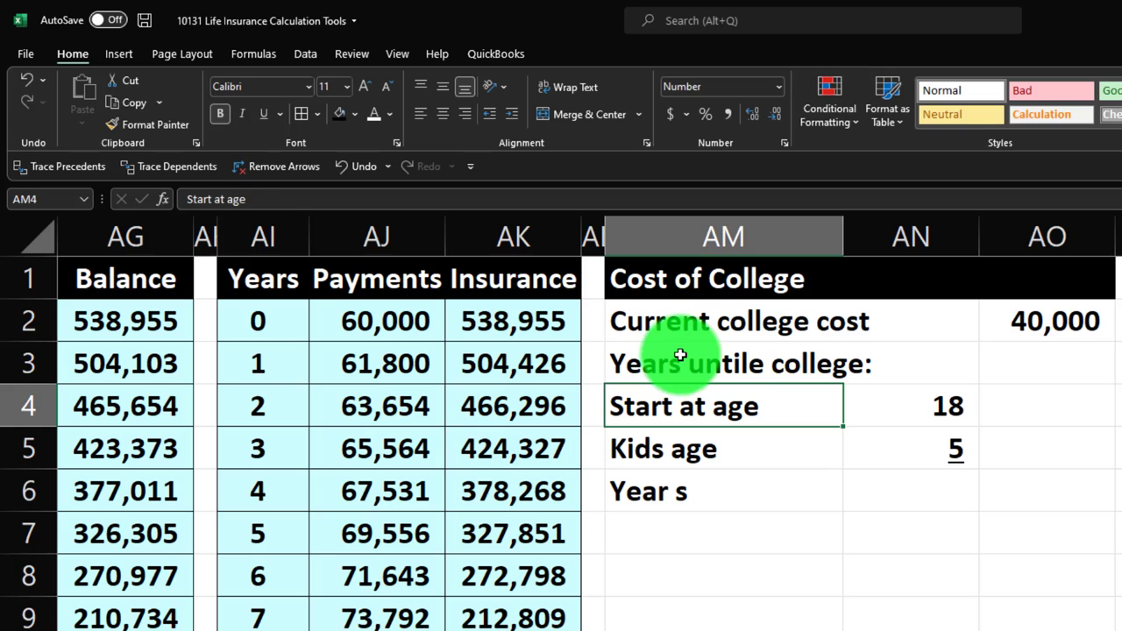
left_click(680, 355)
left_click(696, 493)
type("Years untile college:")
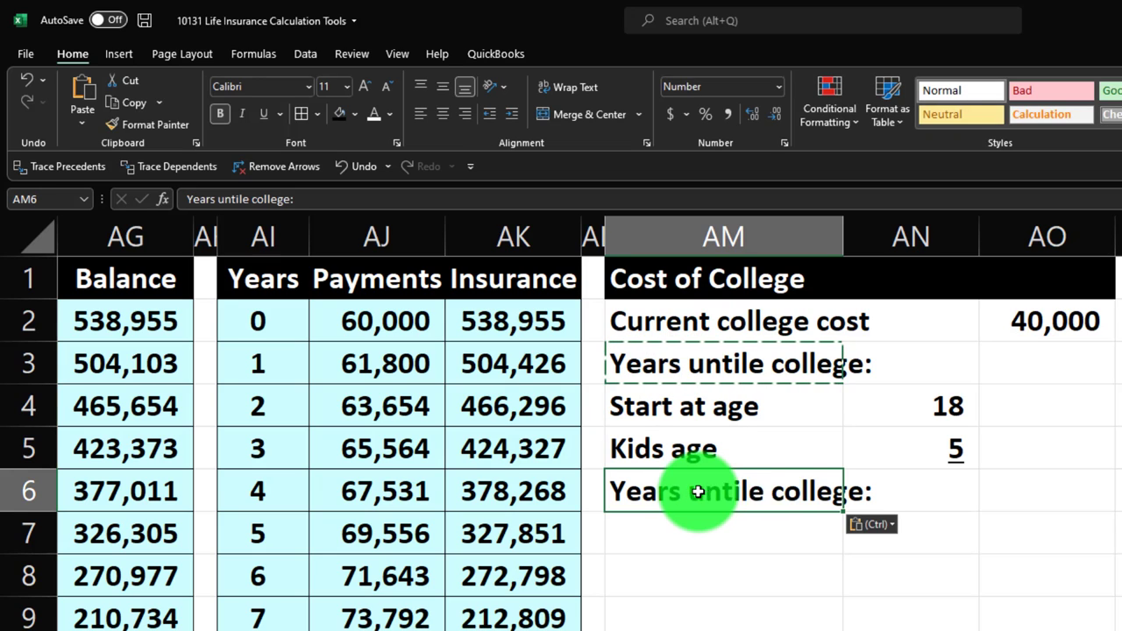
double_click(782, 491)
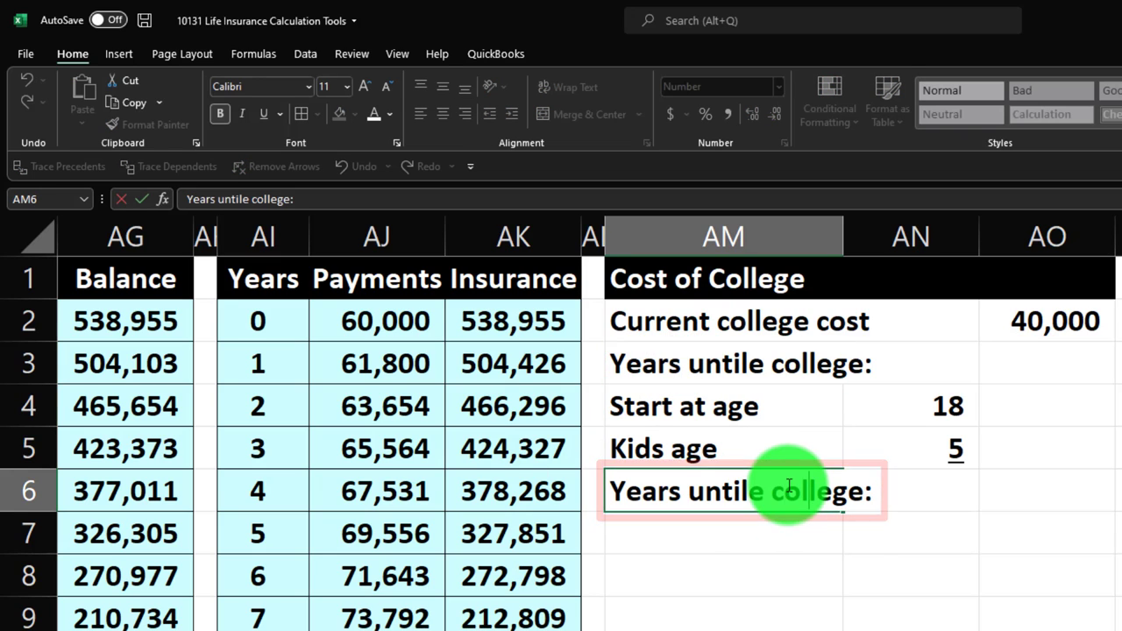
key("Return")
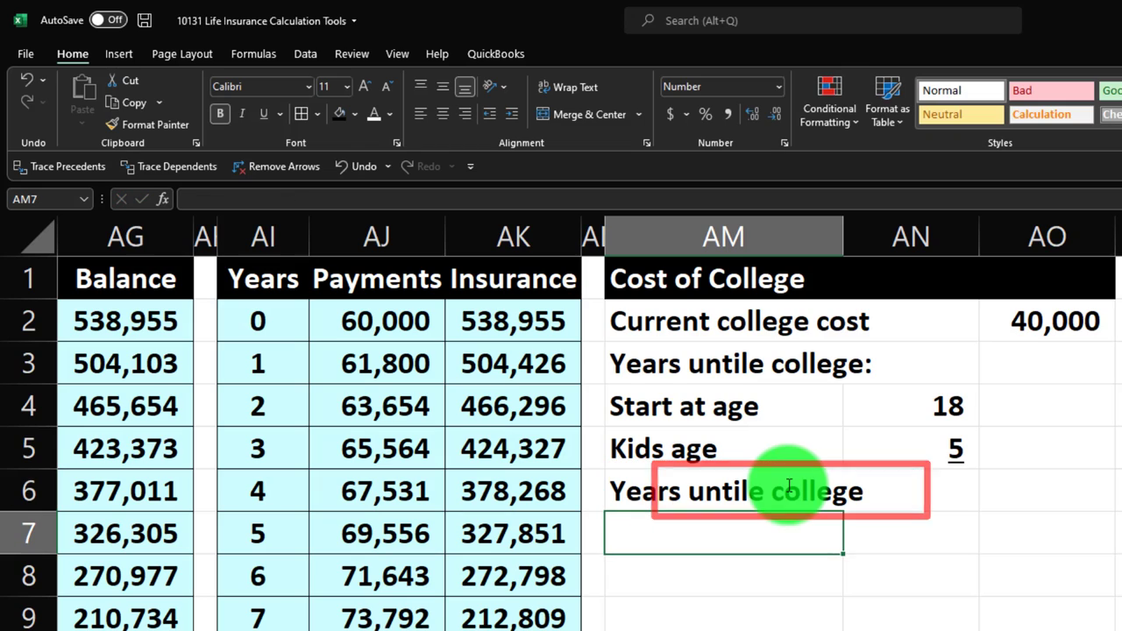
Calculate the years until college in cell AO6 with the formula =AN4-AN5
key("Right")
key("Right")
key("Up")
type("=")
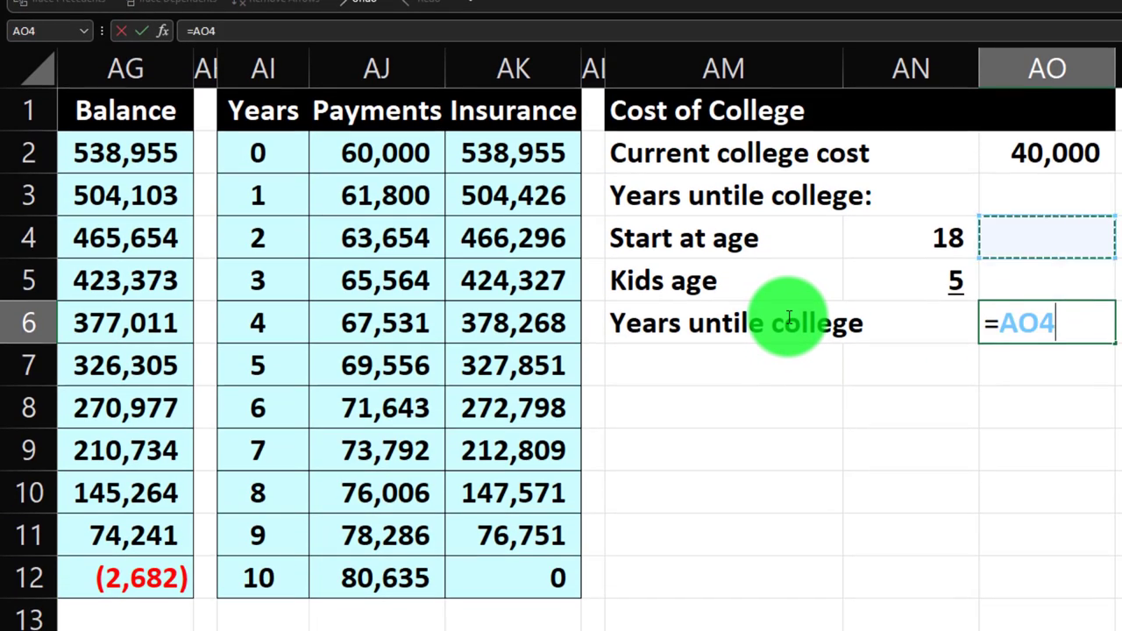
key("Left")
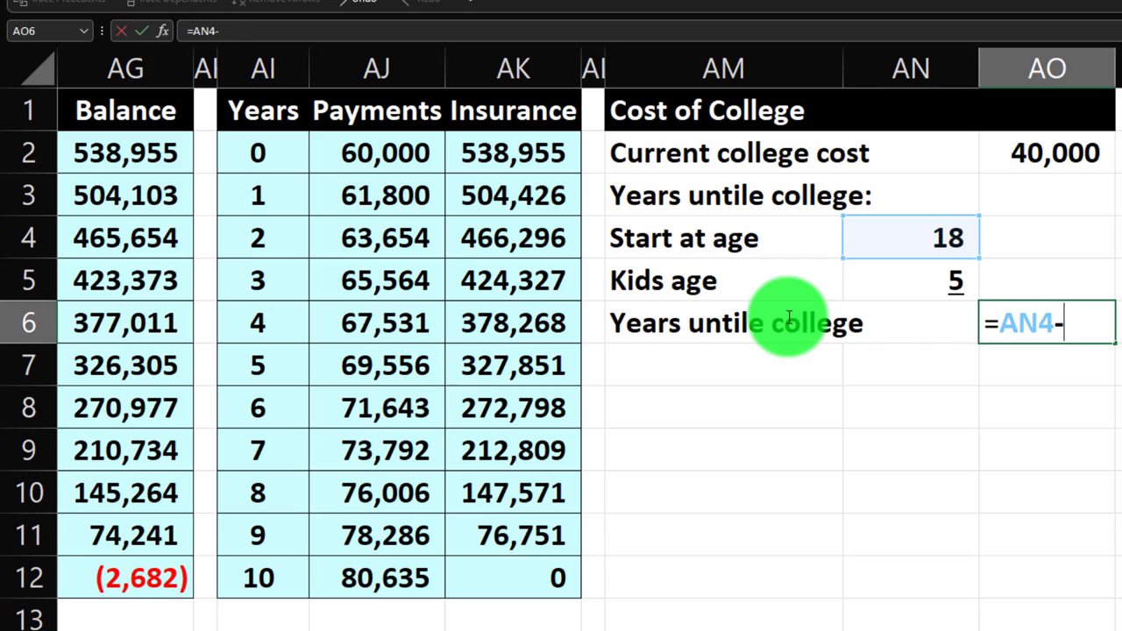
key("Return")
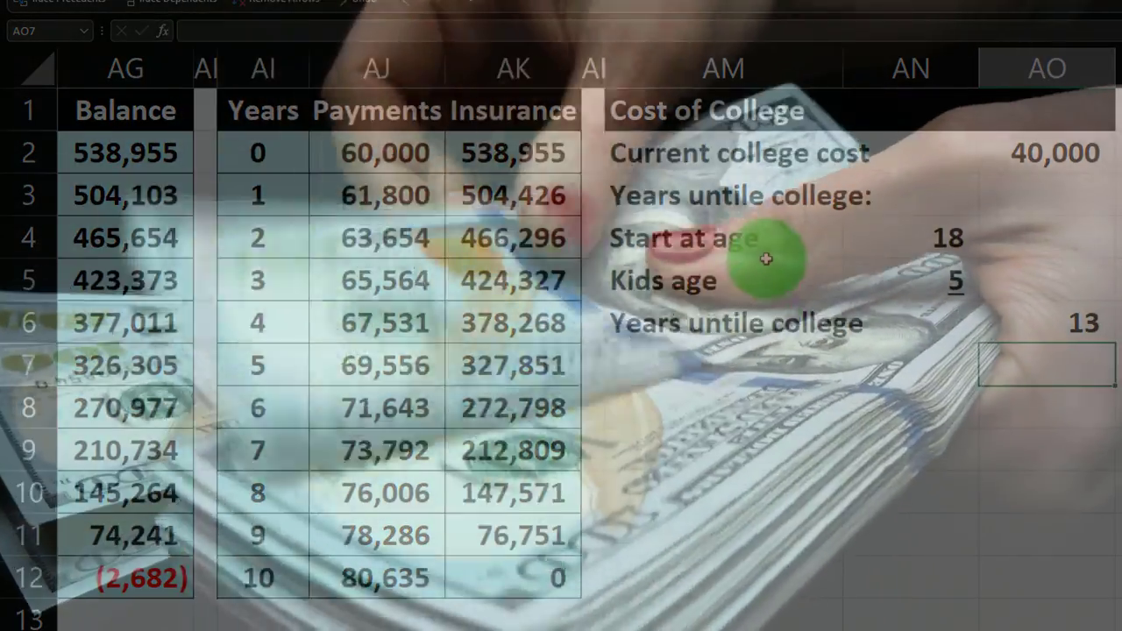
Indent the labels in AM4:AM6 by one level and the AM6 label by one more level
left_click_drag(766, 243, 772, 306)
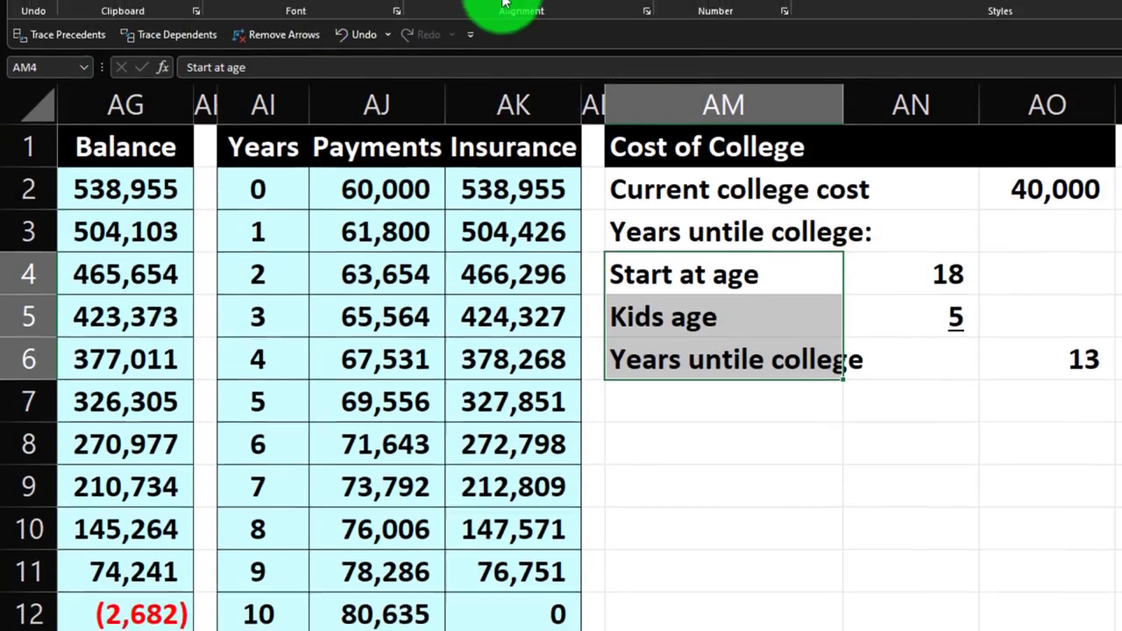
left_click(509, 42)
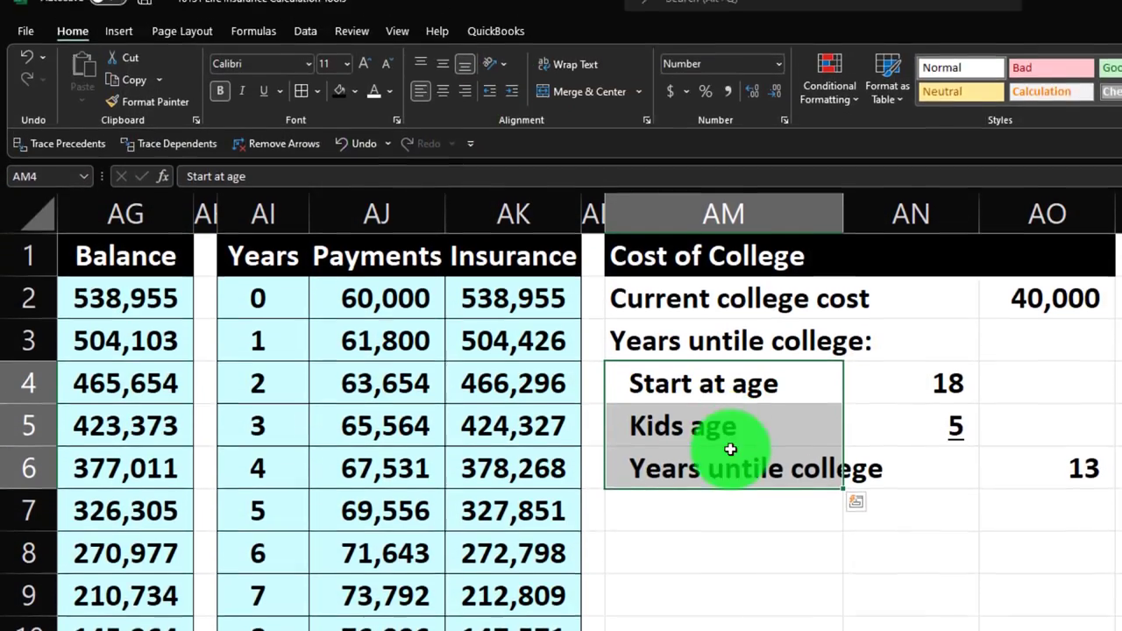
left_click(731, 460)
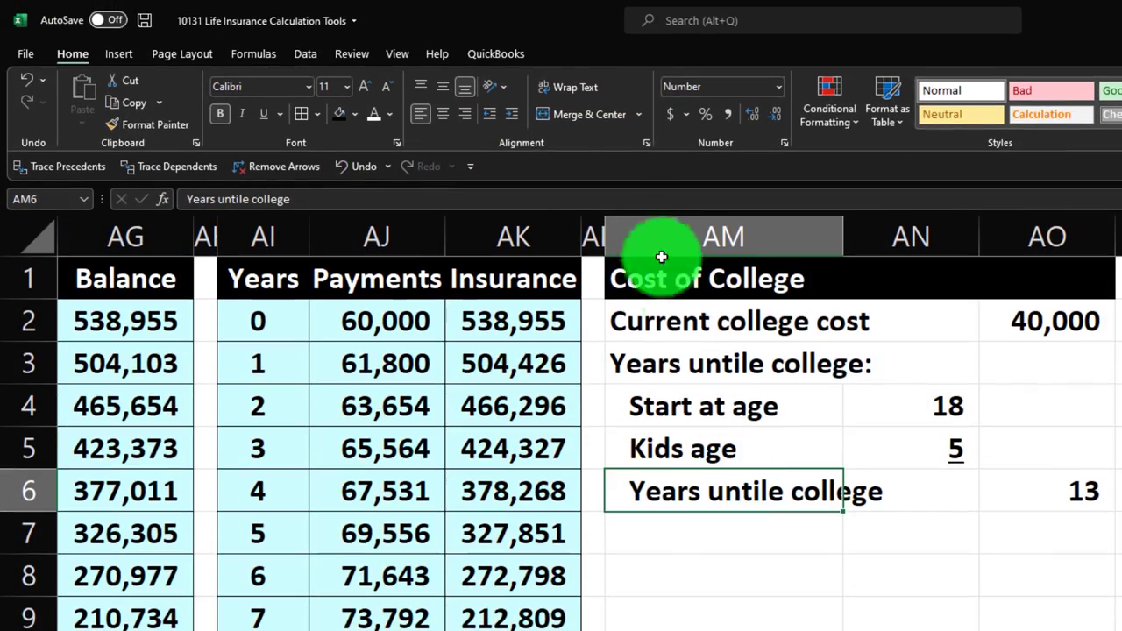
left_click(511, 121)
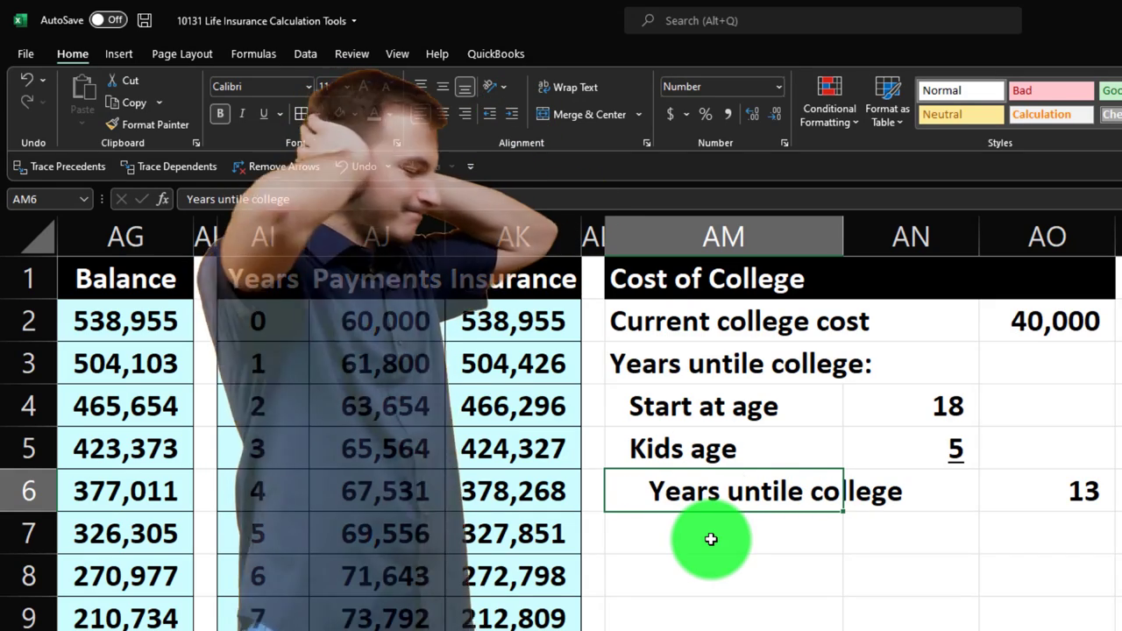
Enter the label "Future value cost of college" in cell AM7
left_click(711, 539)
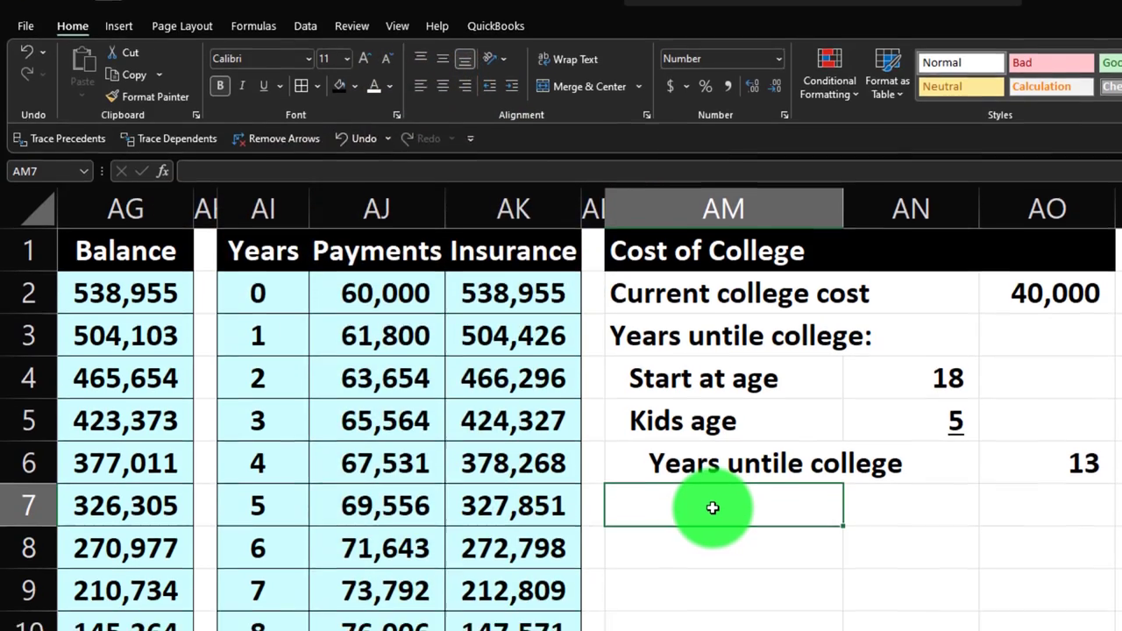
type("Future value c")
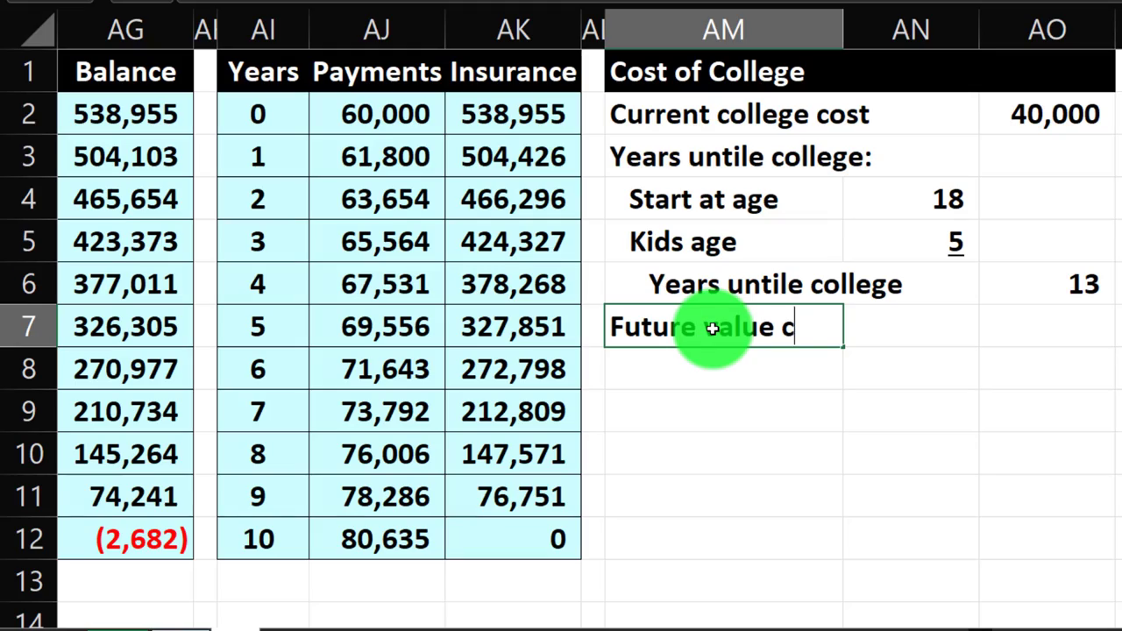
type("ost of college")
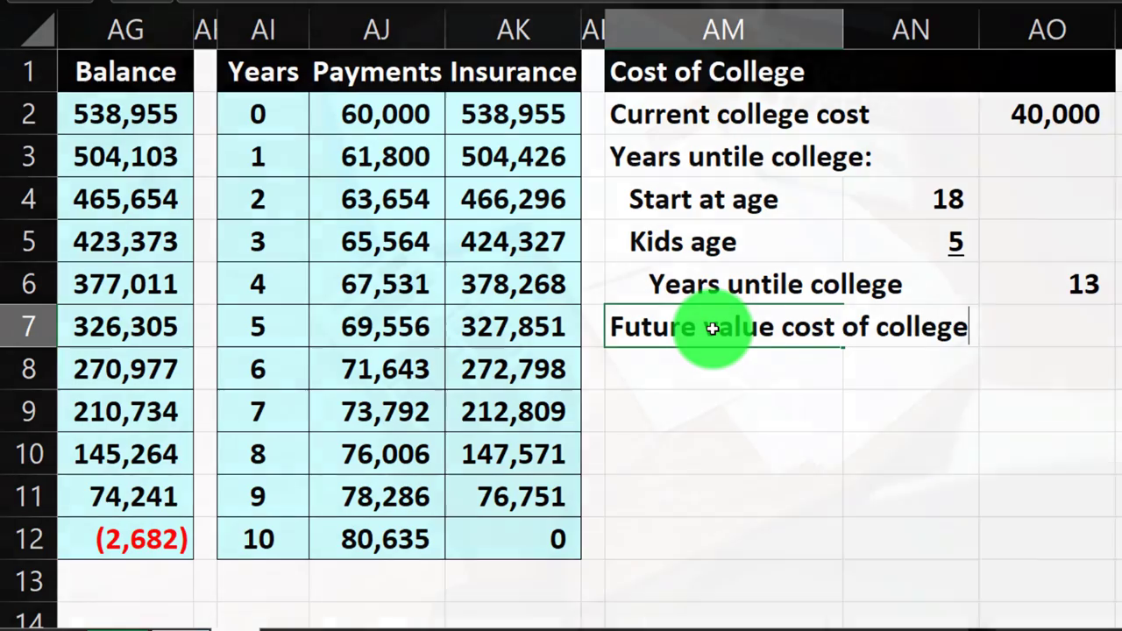
key("Tab")
key("Tab")
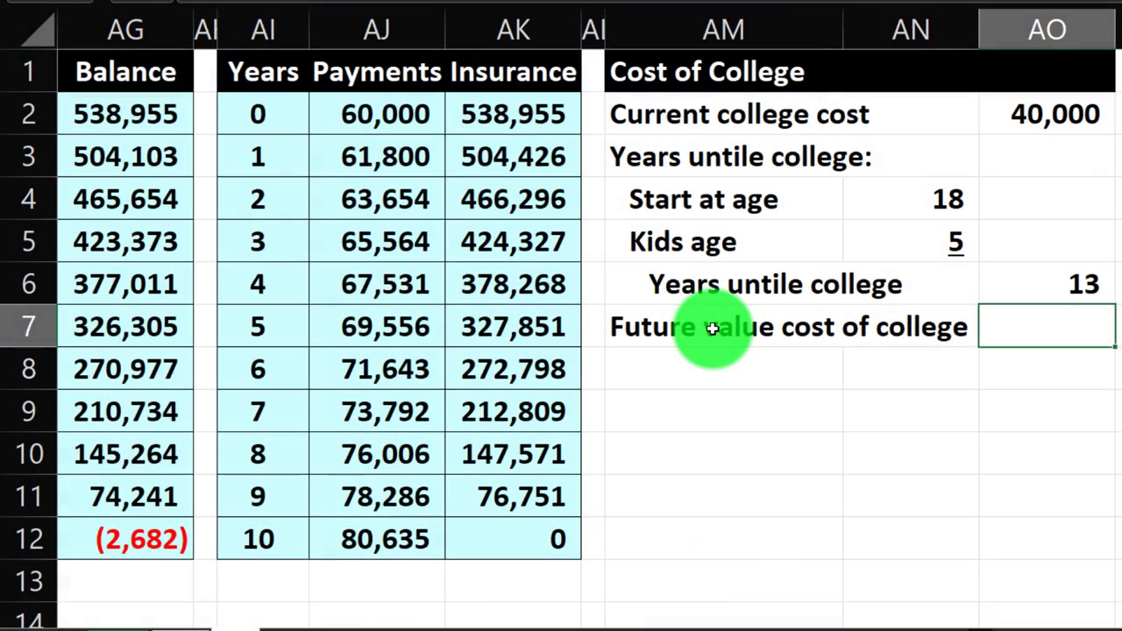
Link cell AM9 to the inflation rate label in A12 with the formula =A12
key("Up")
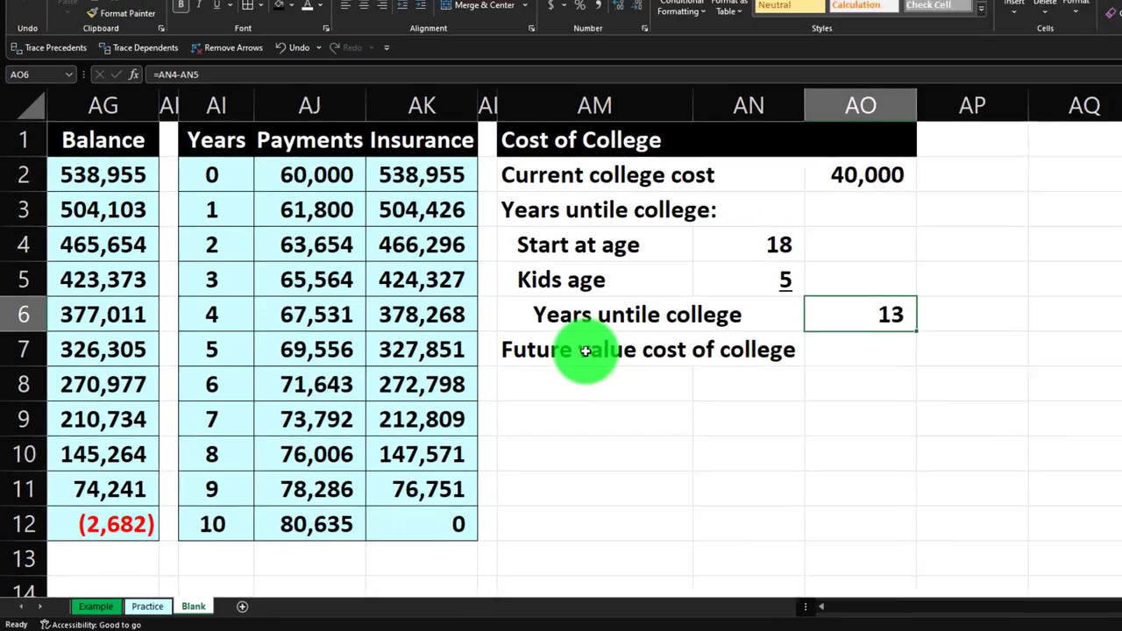
key("Down")
key("Down")
key("Down")
key("Left")
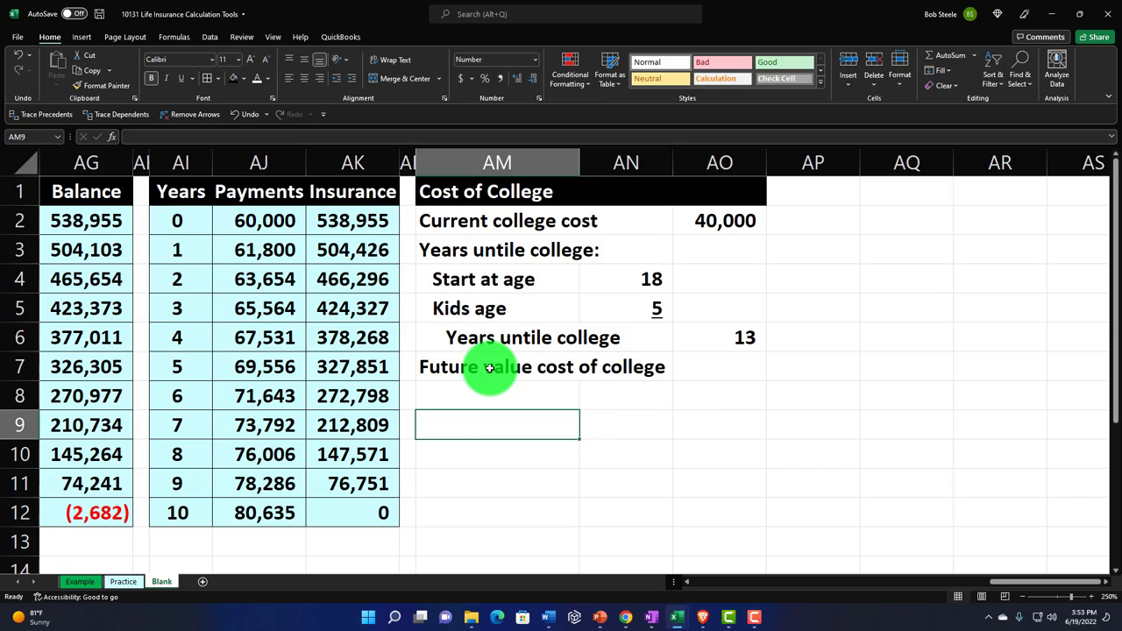
type("=")
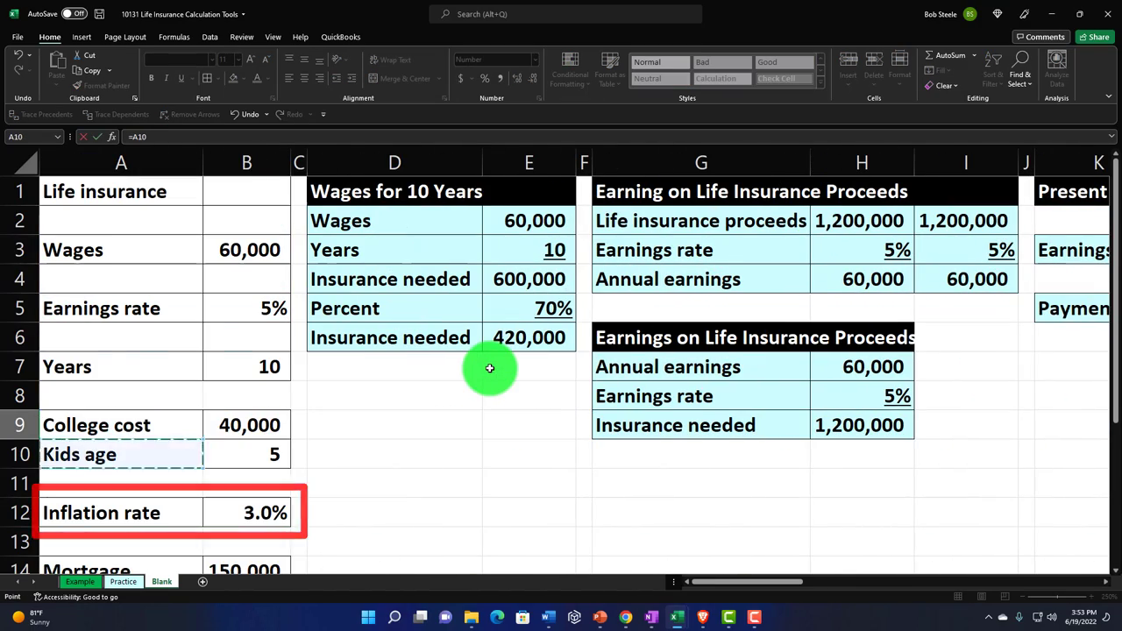
key("Escape")
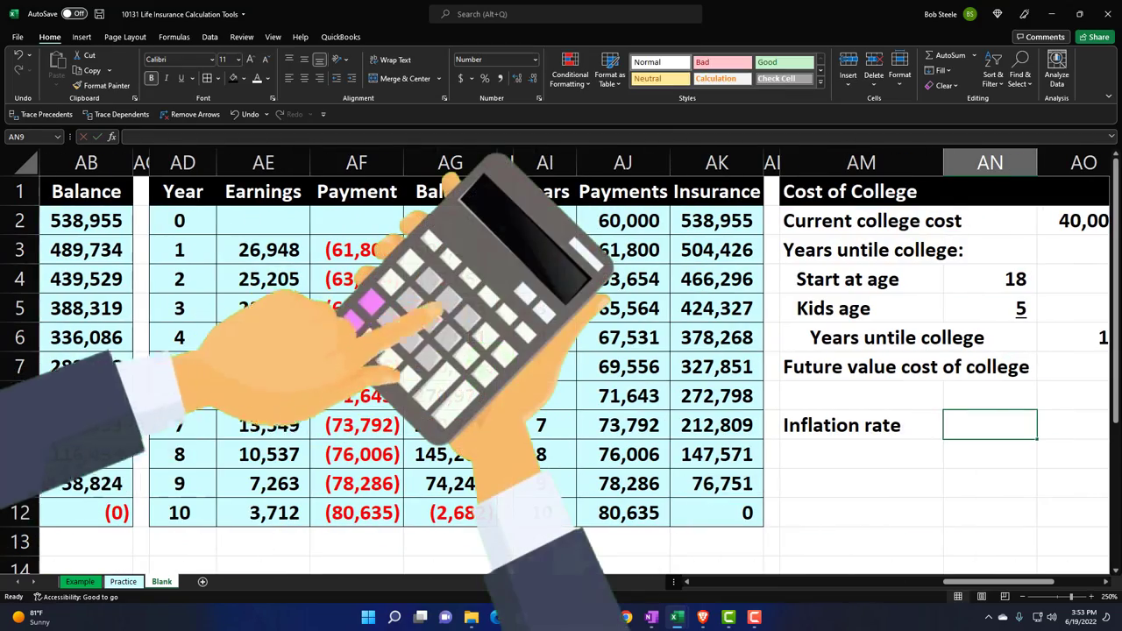
Link cell AN9 to the inflation rate in B12 with the formula =B12 and format it as a percentage
key("Left")
key("Left")
key("Left")
key("Left")
key("Left")
key("Left")
key("Left")
key("Left")
key("Left")
key("Left")
key("Left")
key("Left")
key("Left")
key("Left")
key("Left")
key("Left")
key("Left")
key("Left")
key("Left")
key("Left")
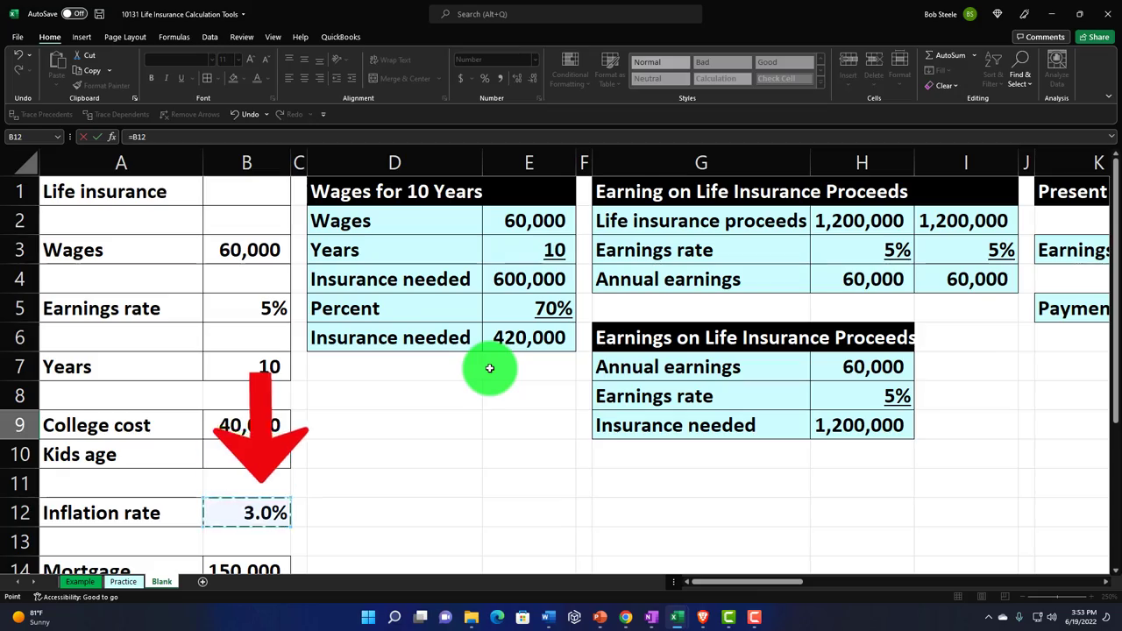
key("Return")
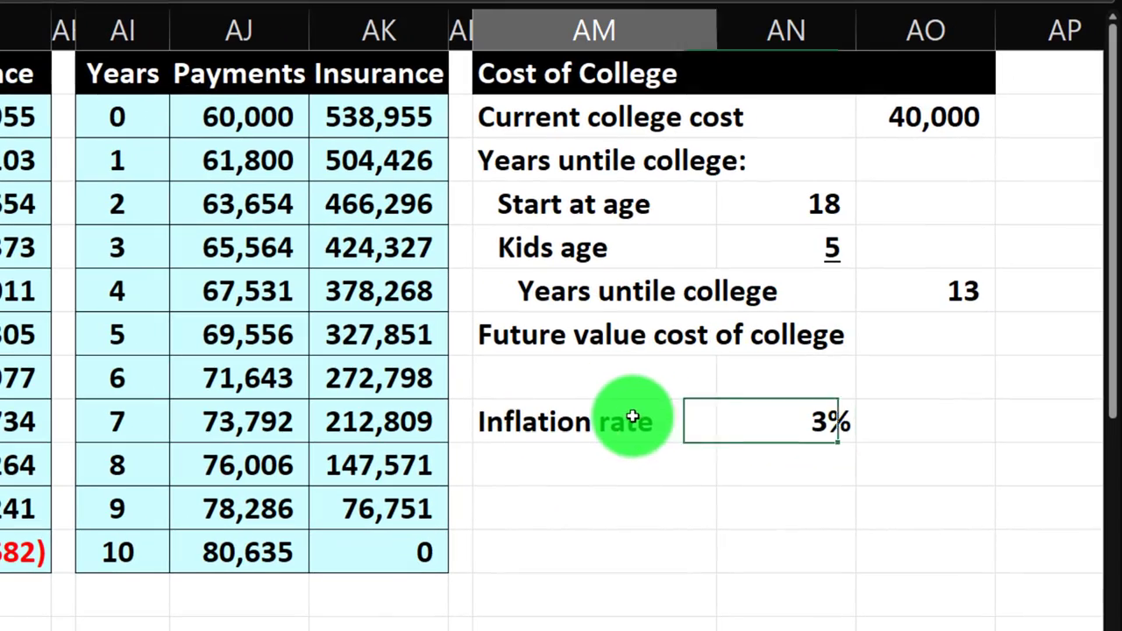
Fill the inflation rate range AM9:AN9 with black
left_click_drag(695, 444, 792, 444)
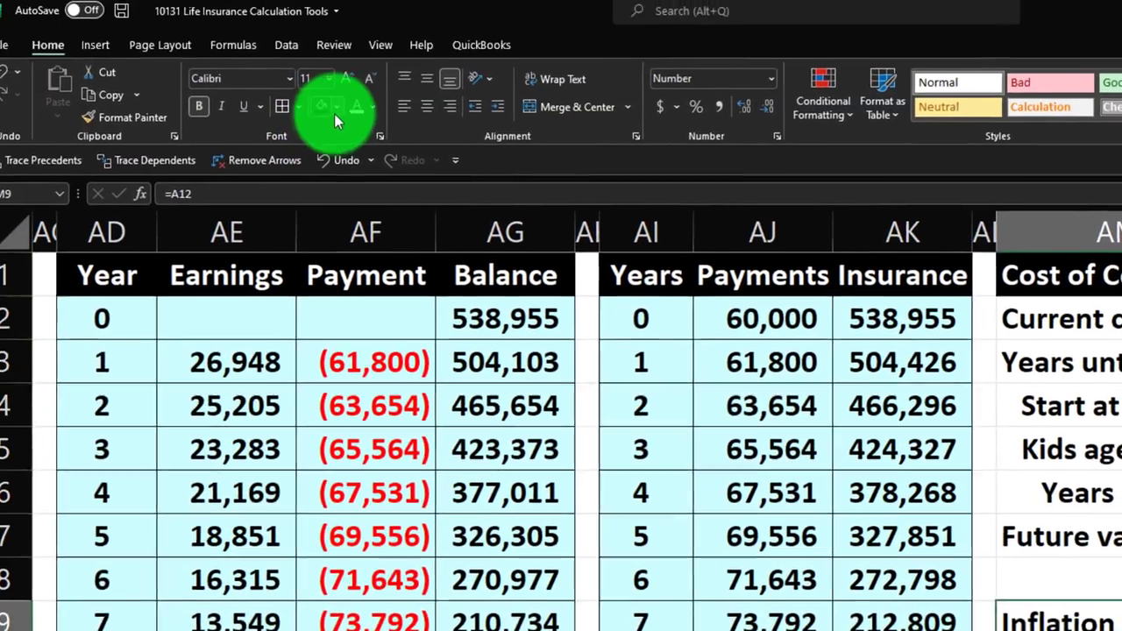
left_click(368, 117)
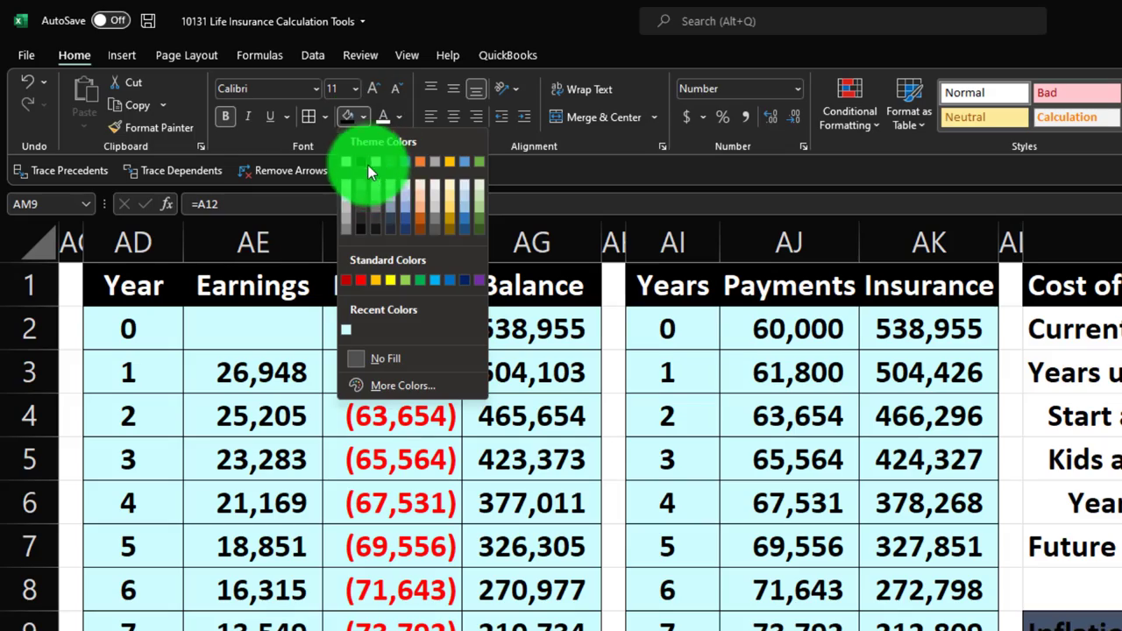
left_click(365, 161)
left_click(1065, 503)
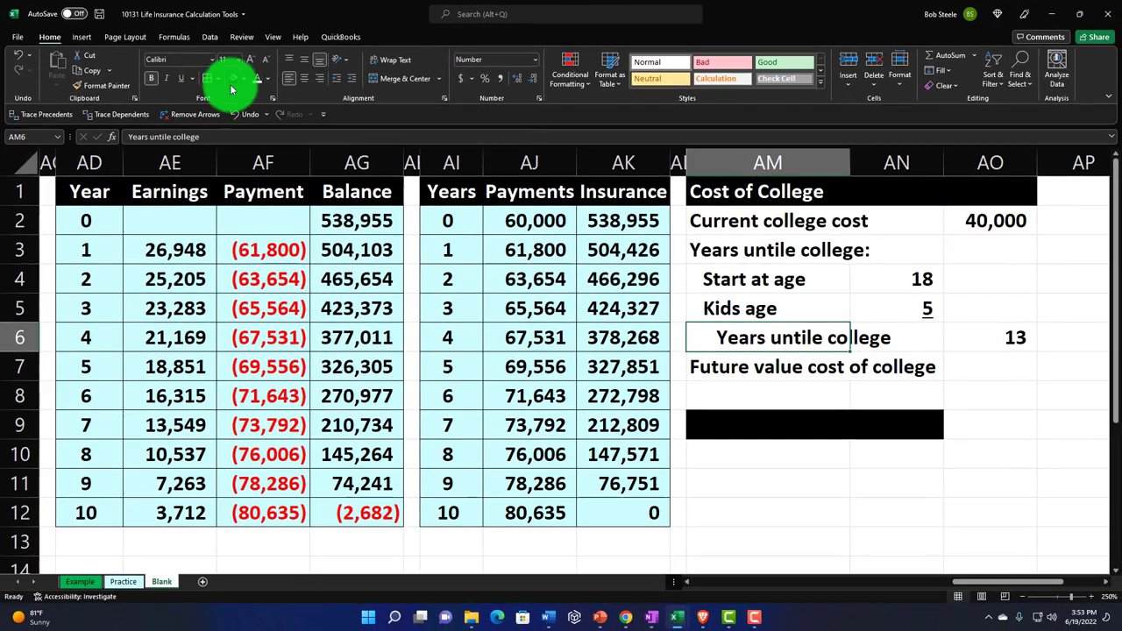
left_click(247, 84)
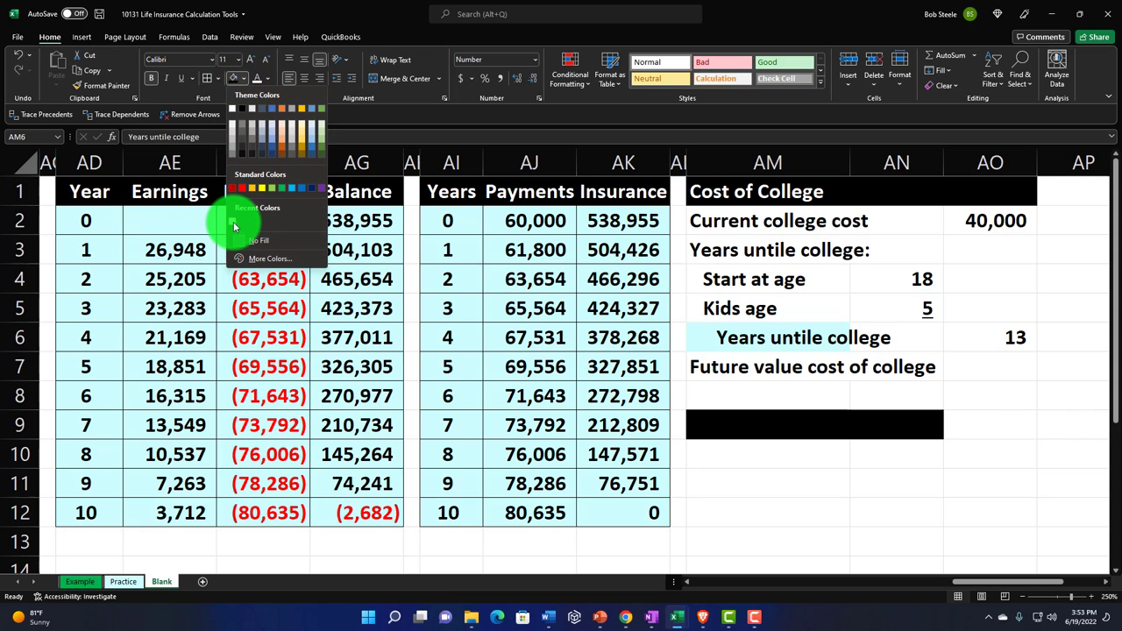
left_click(259, 241)
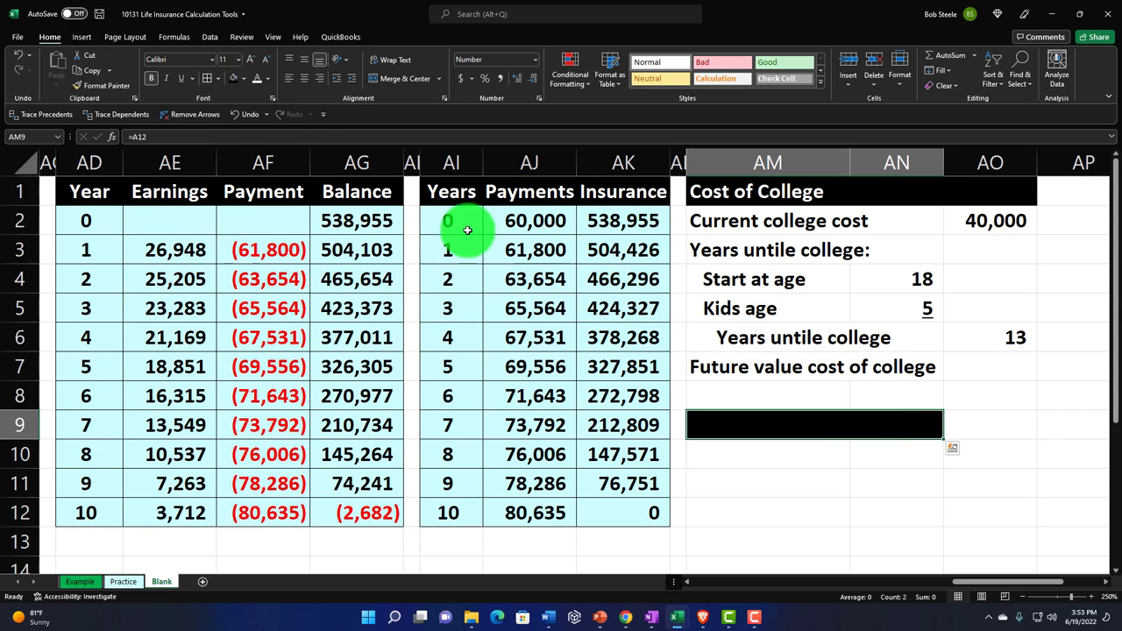
Fill the inflation rate range AM9:AN9 with the recently used light blue
left_click(244, 79)
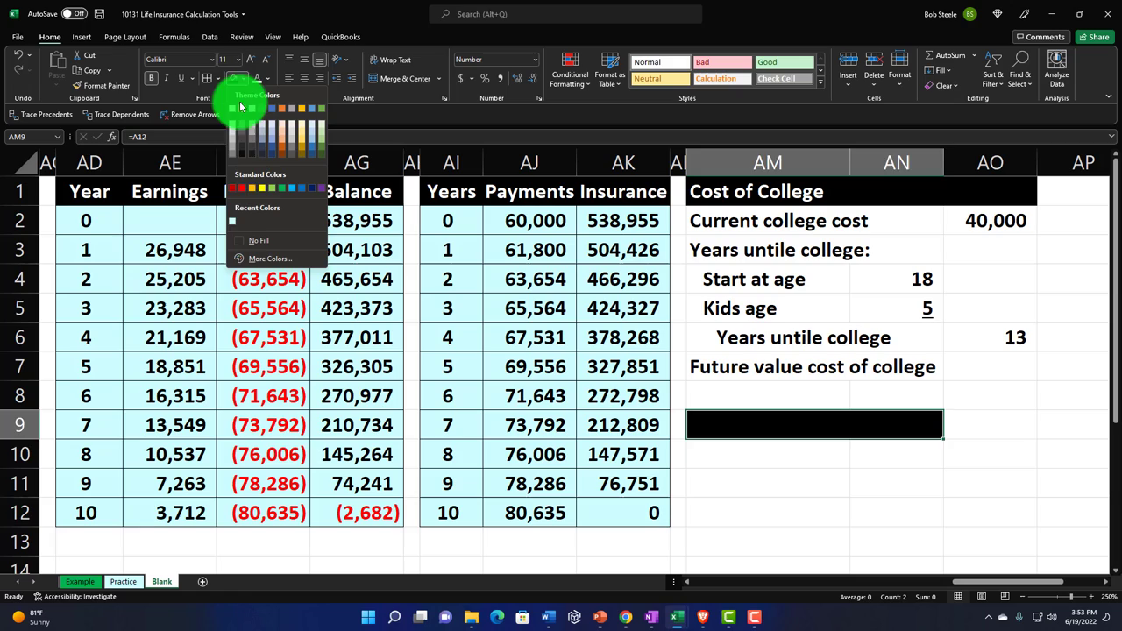
left_click(236, 226)
left_click(780, 361)
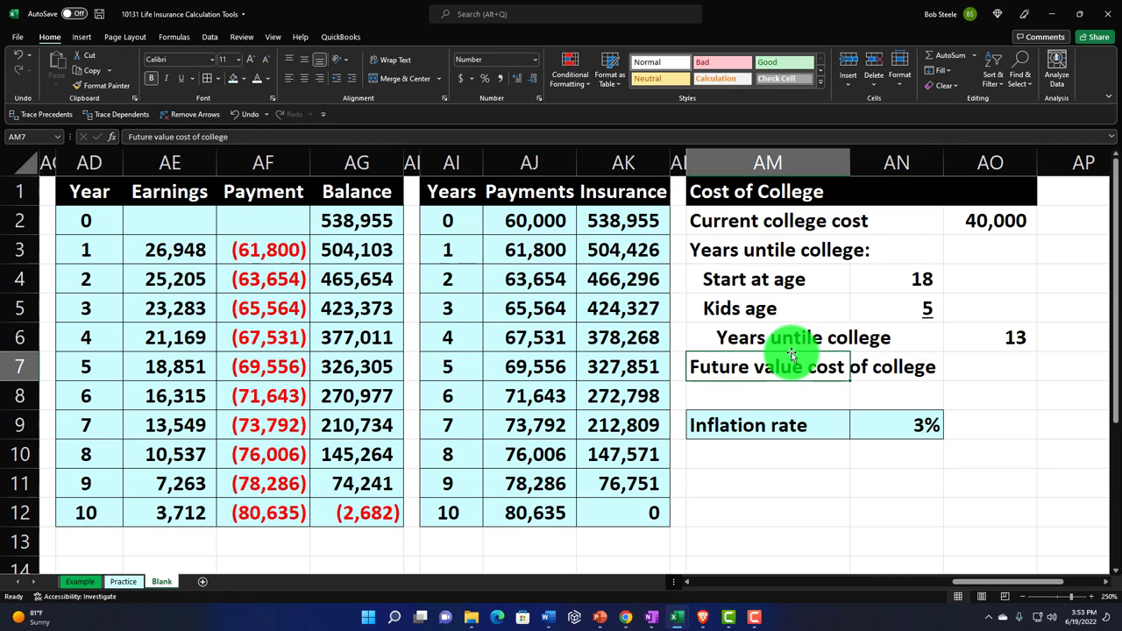
Underline the years until college value in cell AO6
key("Right")
key("Right")
key("Up")
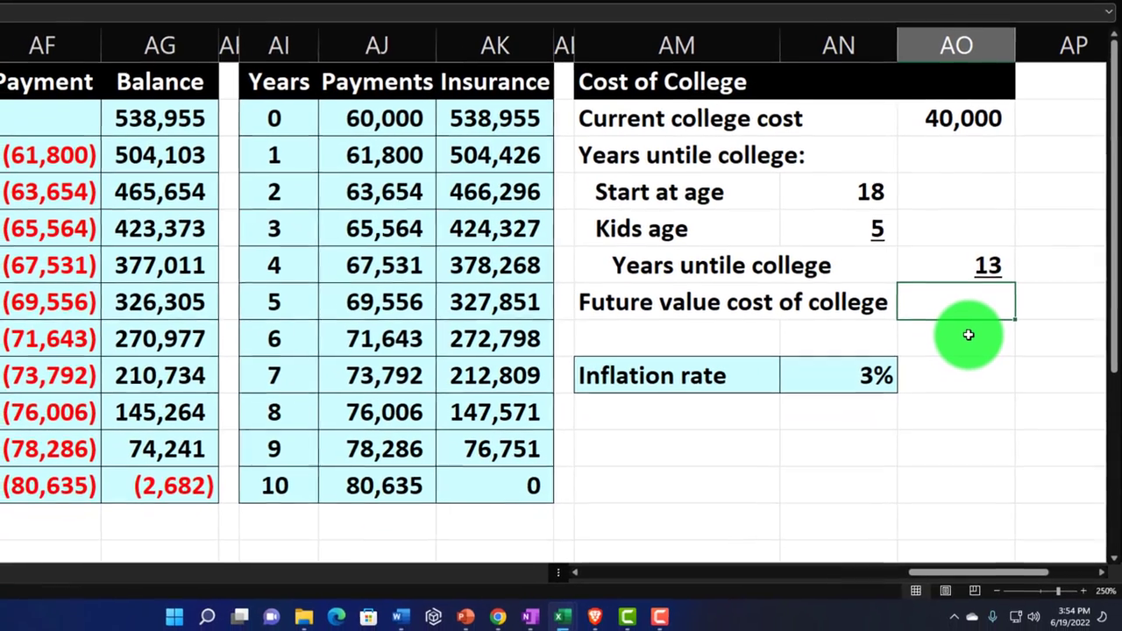
Calculate the future cost of college in AO7 with the formula -FV(AN9,AO6,,AO2)
type("-fv")
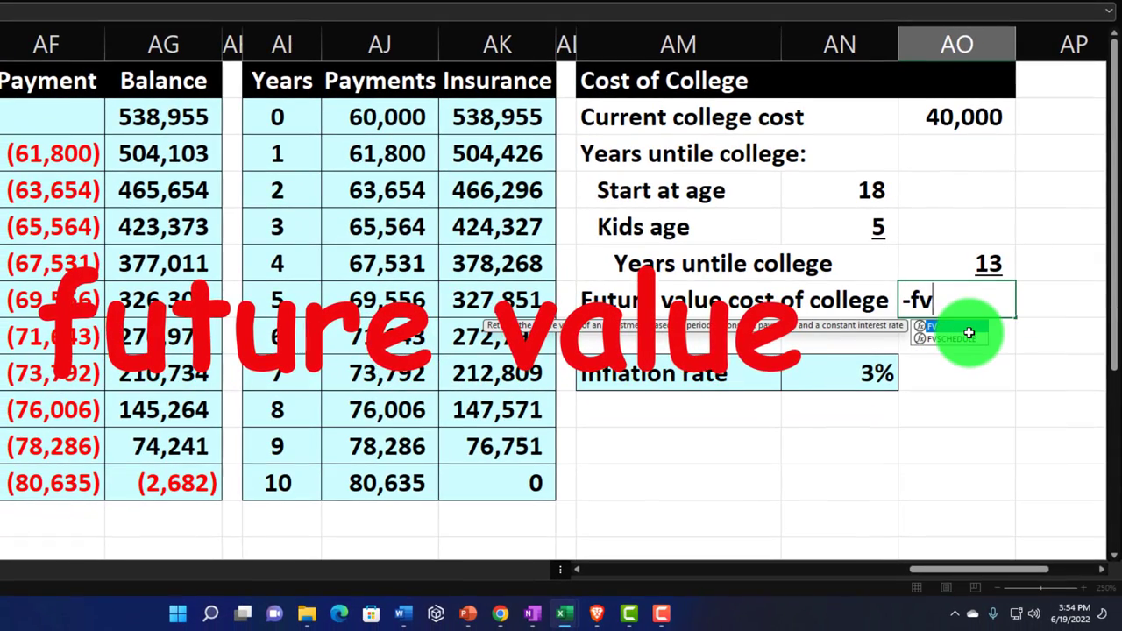
type("(")
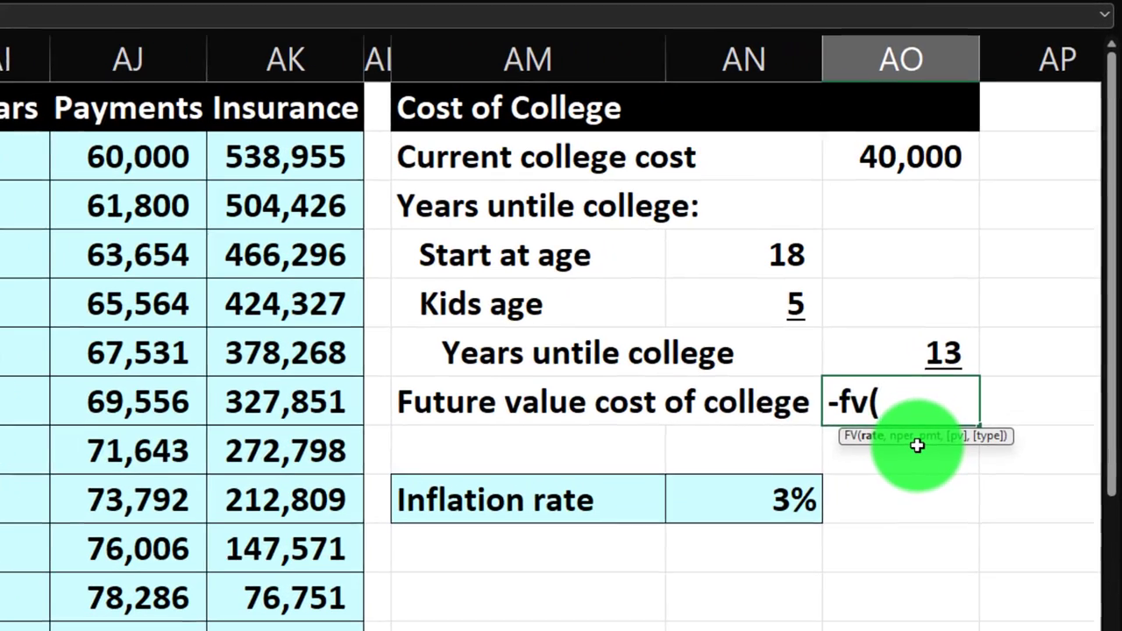
key("Down")
key("Down")
key("Left")
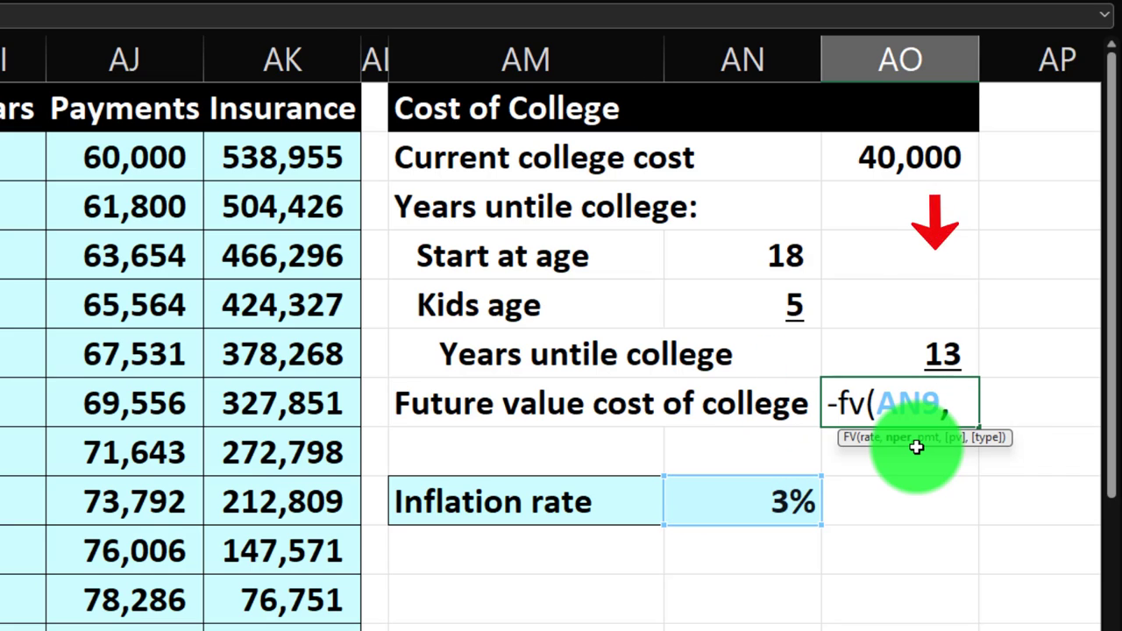
type(",")
key("Up")
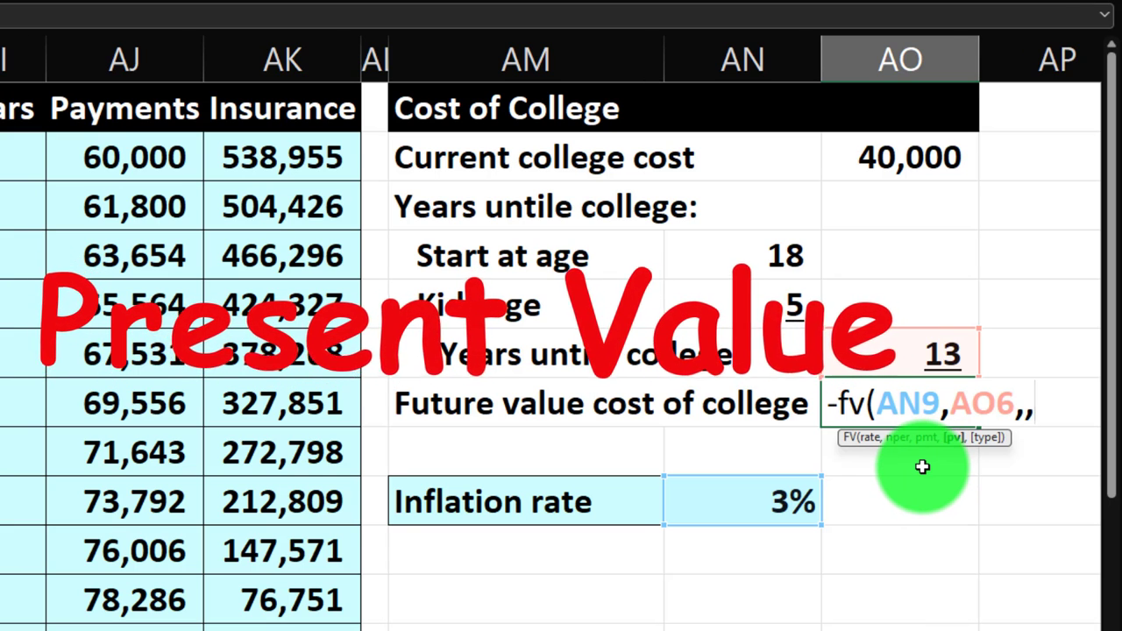
left_click(900, 154)
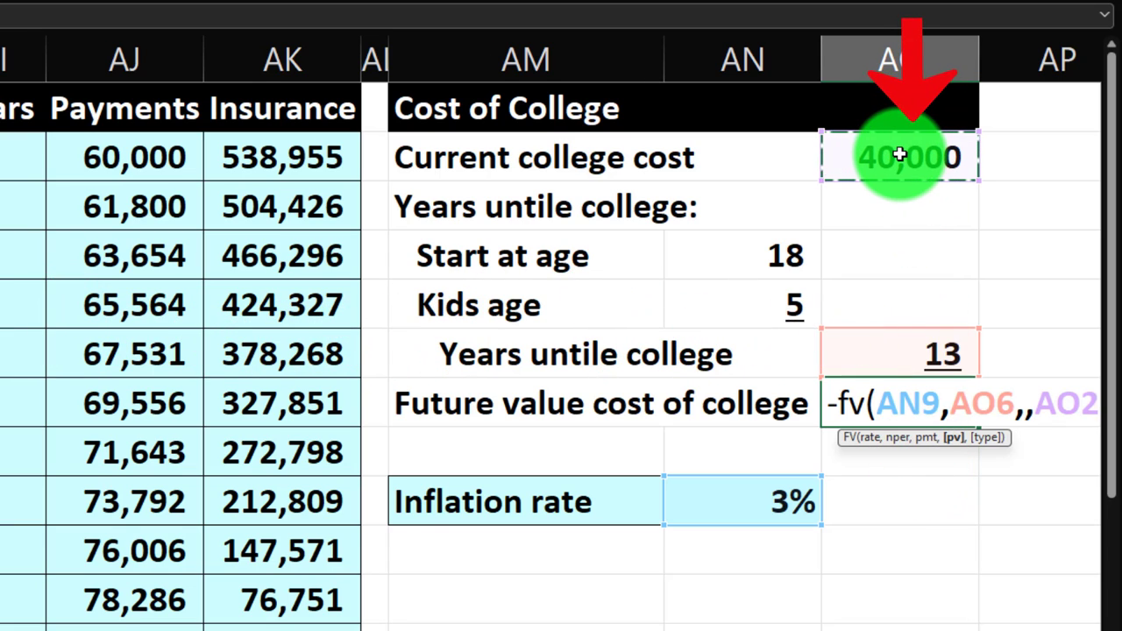
type(")")
key("Return")
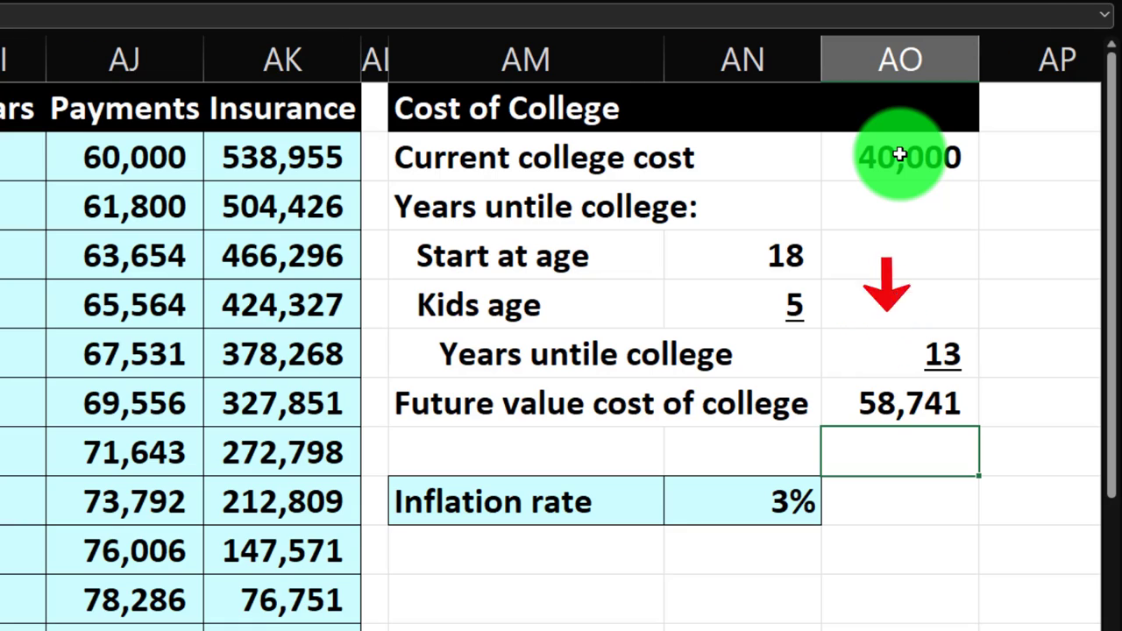
Apply borders and the light blue fill to the Cost of College table body AM2:AO7
key("Up")
key("Up")
key("Up")
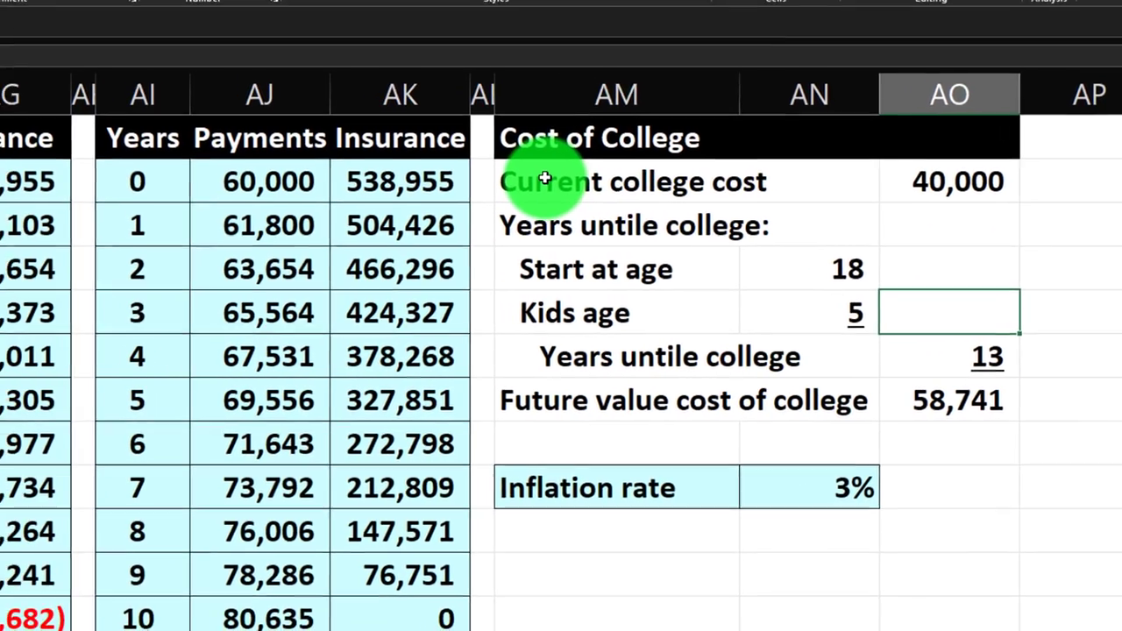
left_click_drag(403, 156, 793, 304)
left_click_drag(900, 318, 947, 392)
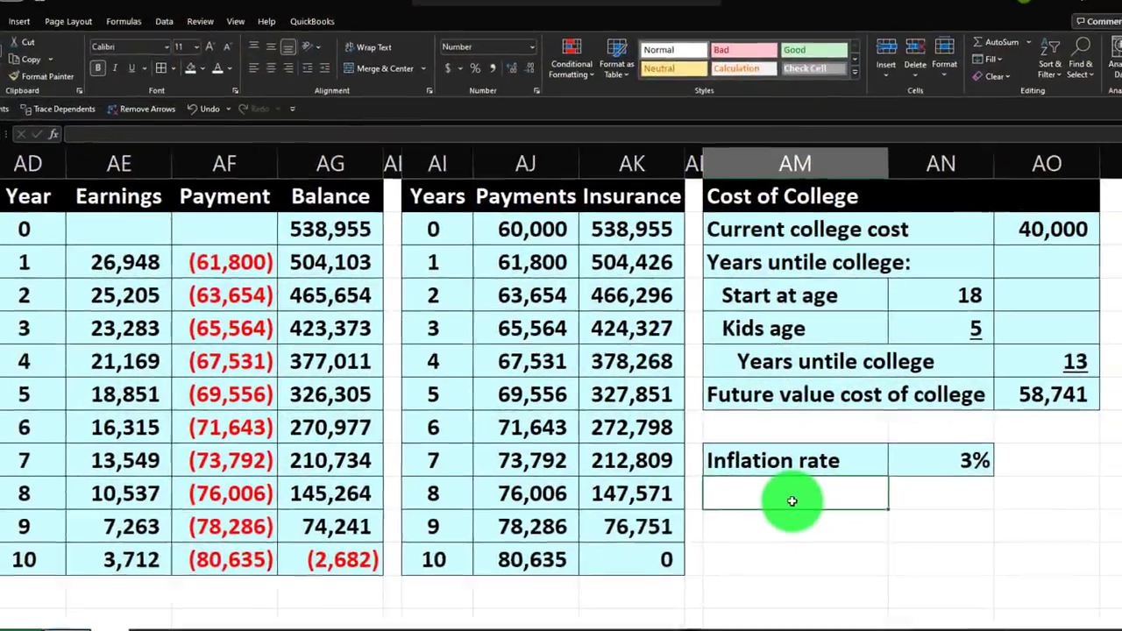
Link cell AM10 to the earnings rate label with the formula =A5
type("=")
key("Left")
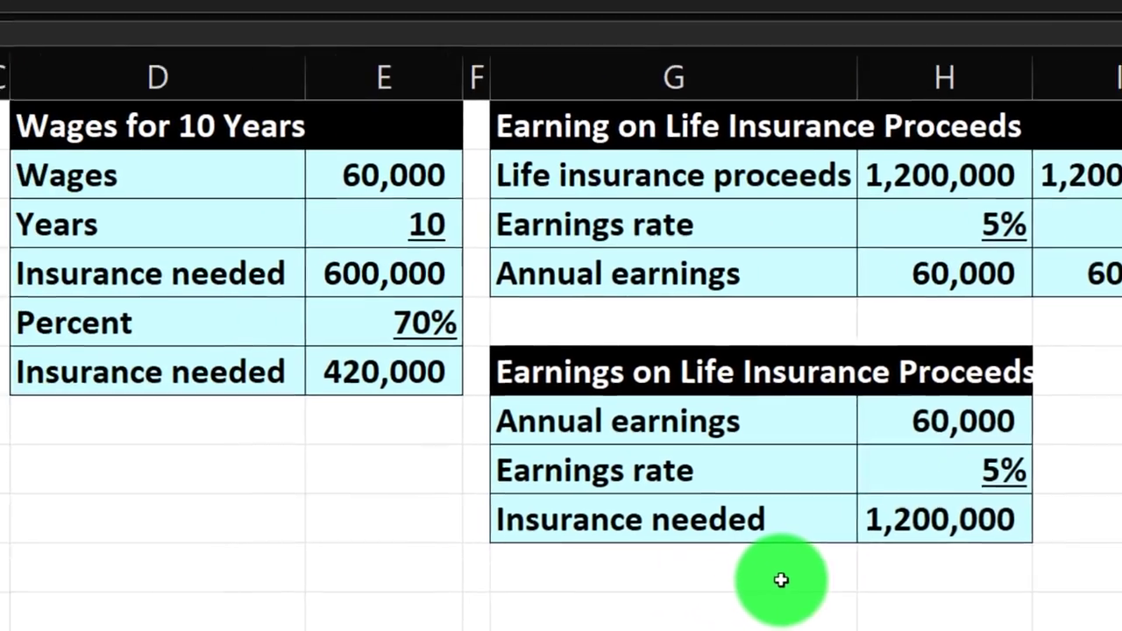
key("Down")
key("Down")
key("Down")
key("Down")
key("Down")
key("Down")
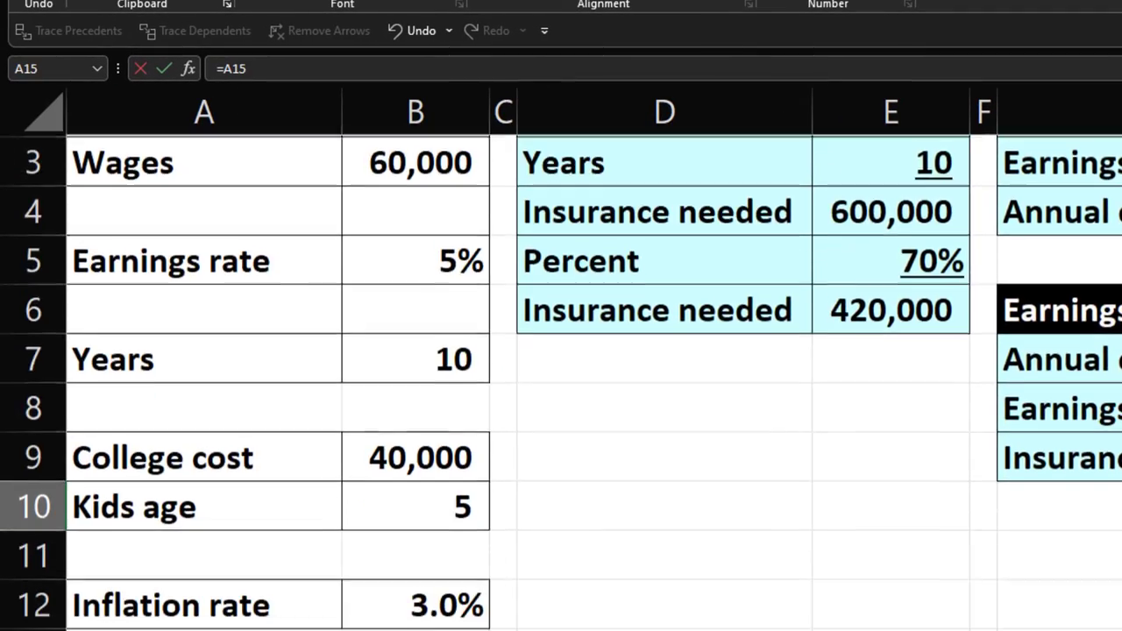
key("Up")
key("Up")
key("Up")
key("Up")
key("Up")
key("Up")
key("Up")
key("Up")
key("Up")
key("Up")
key("Up")
key("Up")
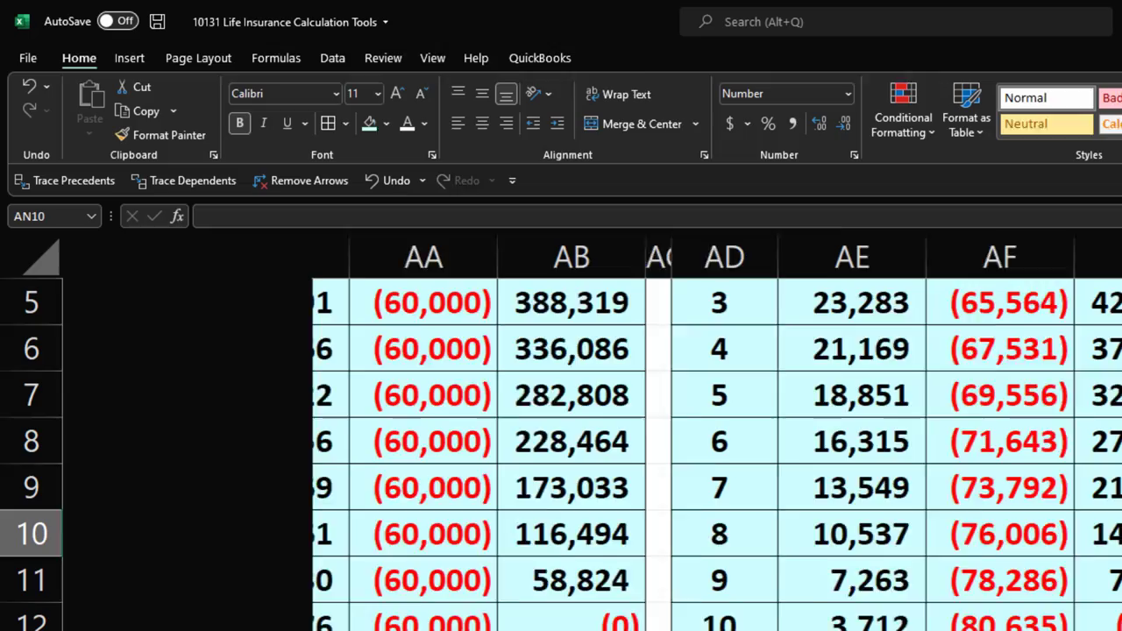
Link cell AN10 to the earnings rate value with the formula =+B5
scroll(561, 421, "right", 2)
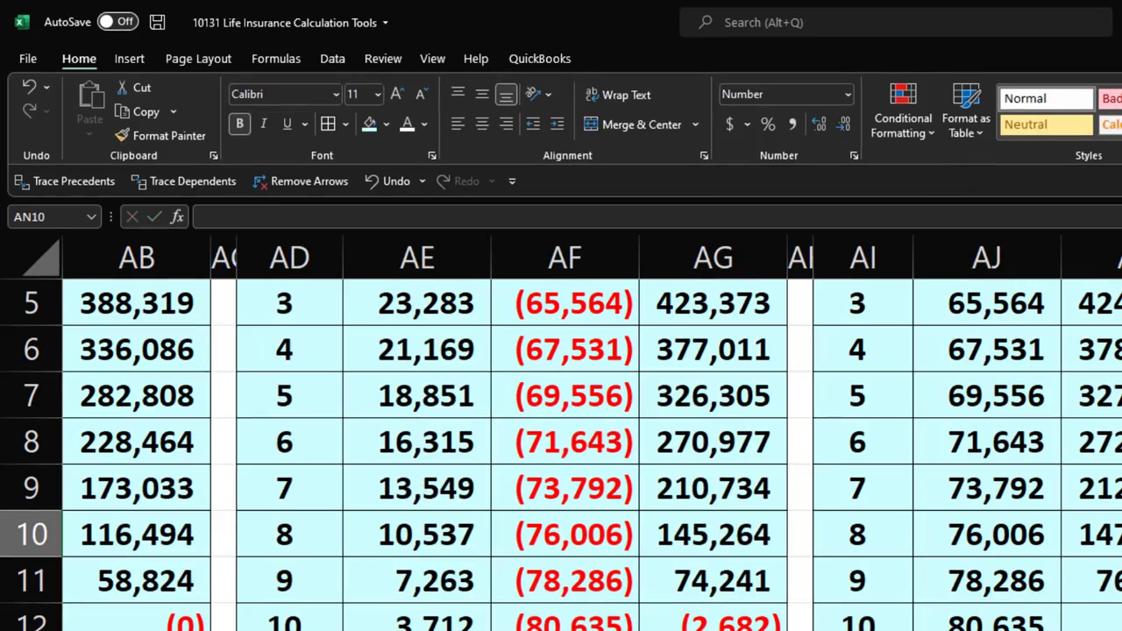
type("+")
key("Left")
key("Left")
key("Left")
key("Left")
key("Left")
key("Left")
key("Left")
key("Left")
key("Left")
key("Left")
key("Left")
key("Left")
key("Left")
key("Left")
key("Left")
key("Left")
key("Left")
key("Left")
key("Left")
key("Left")
key("Left")
key("Left")
key("Left")
key("Left")
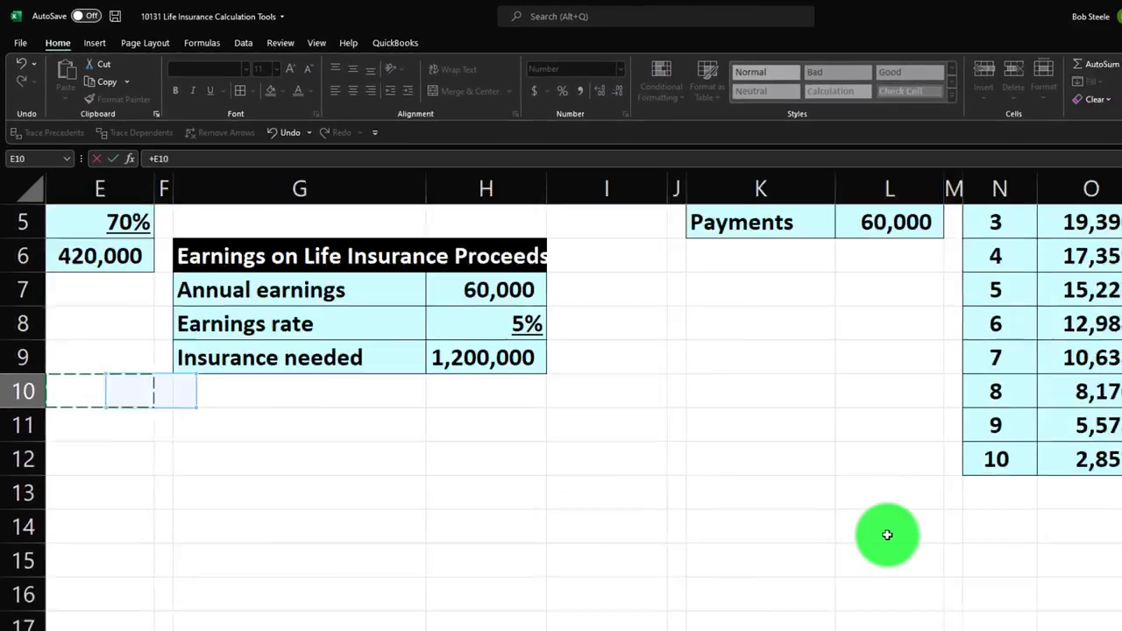
key("Up")
key("Up")
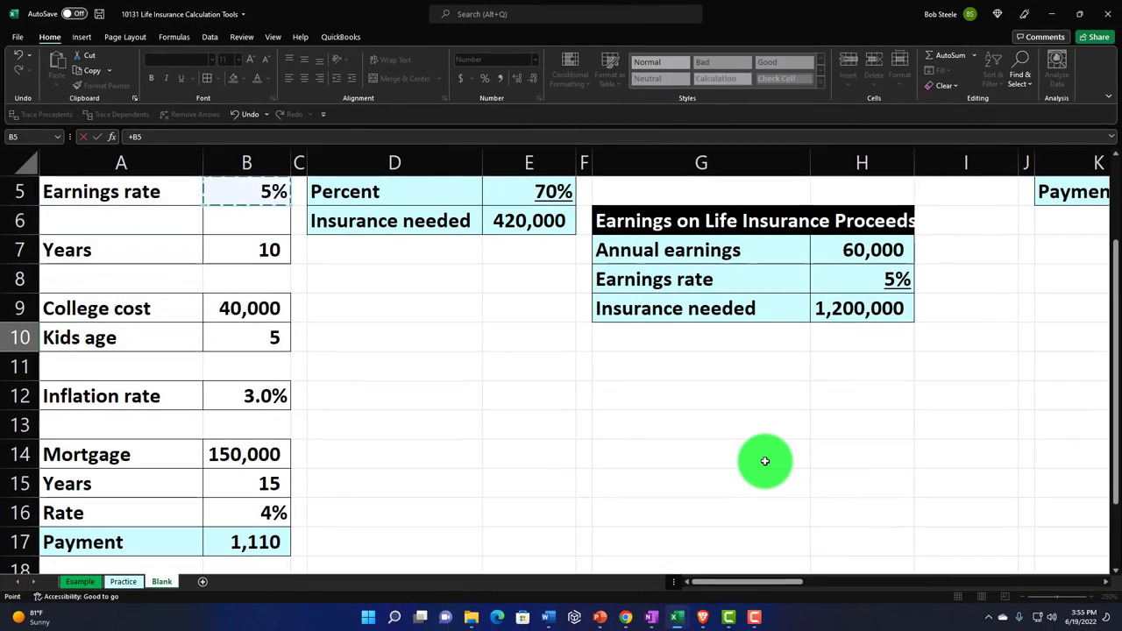
key("Return")
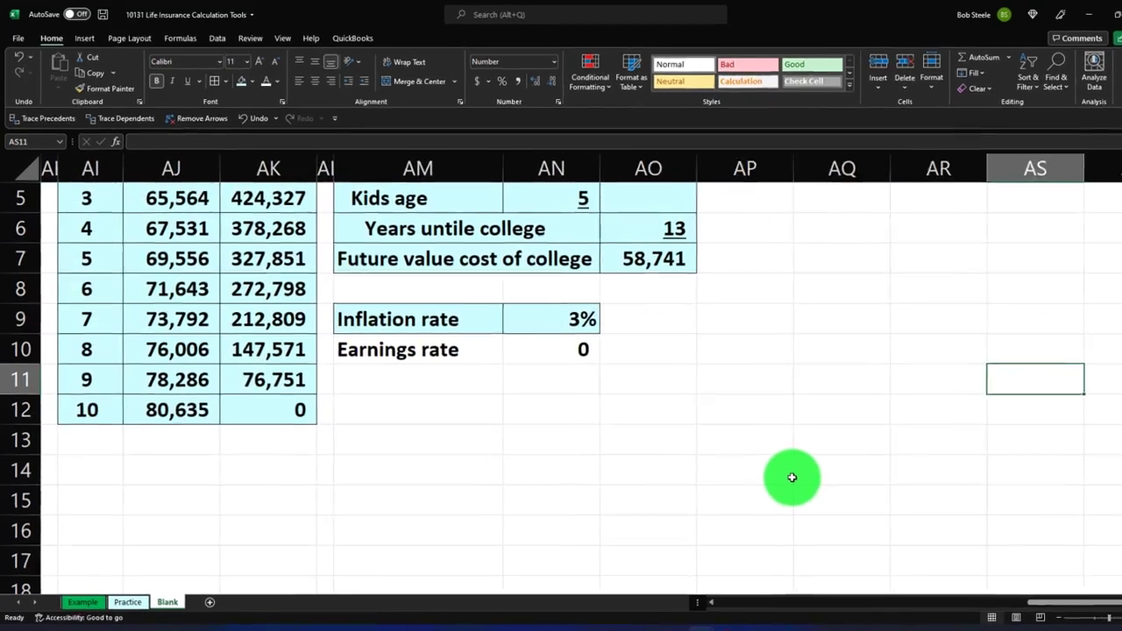
Format AN10 as a percentage and give AM10:AN10 borders and the light blue fill
left_click(557, 345)
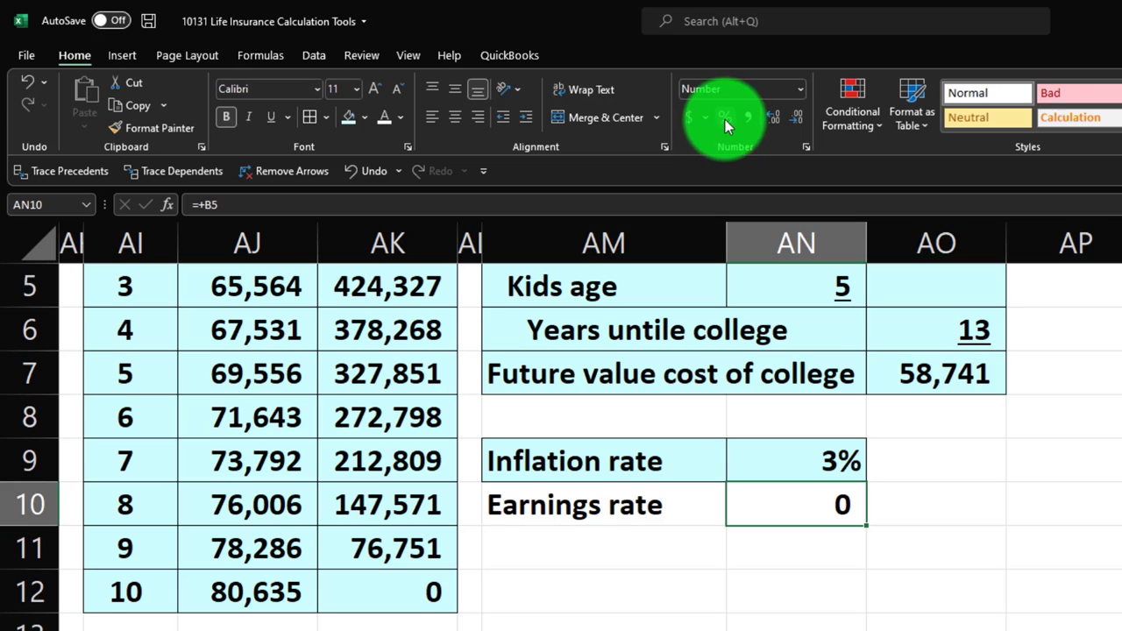
left_click(725, 119)
left_click_drag(671, 511, 728, 508)
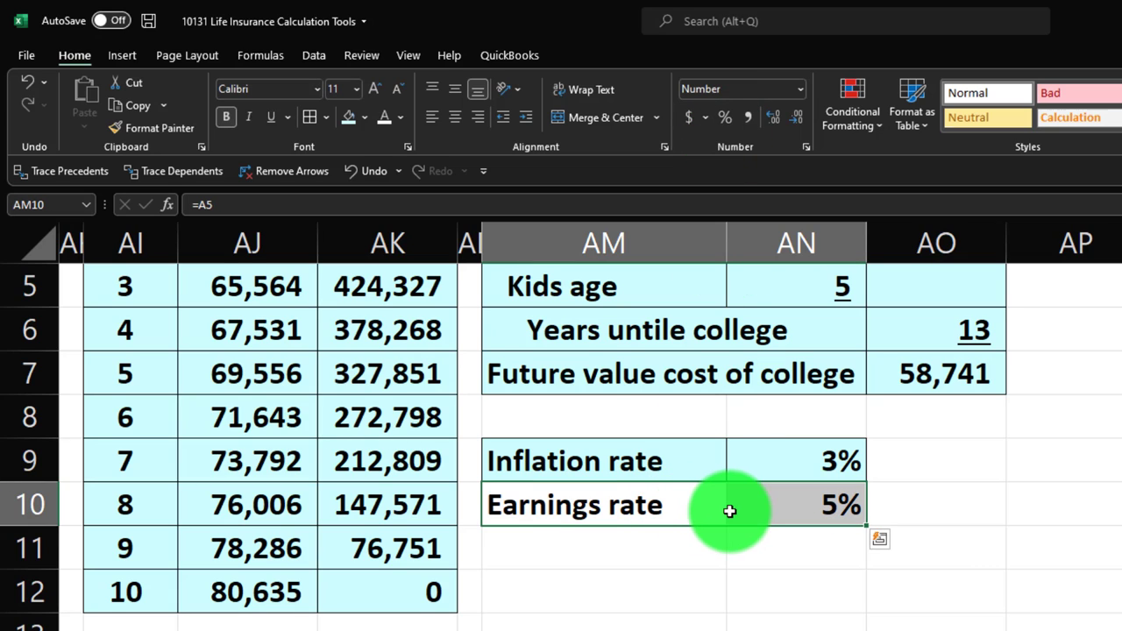
left_click(344, 114)
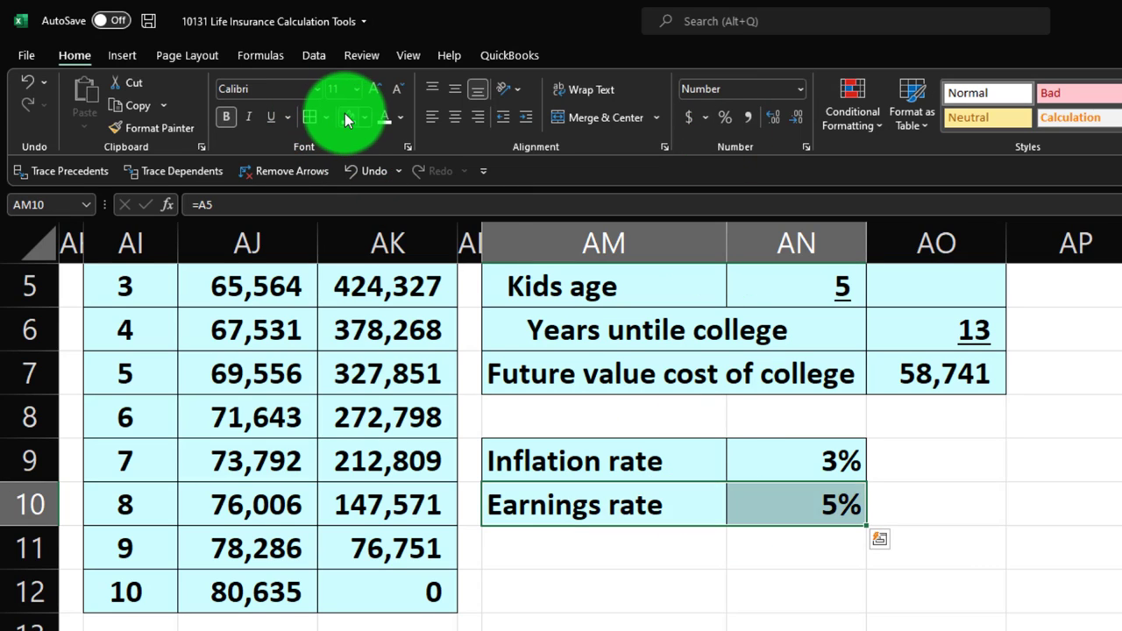
Copy the narrow spacer column AL's formatting and width onto column AP with Format Painter
scroll(1096, 565, "up", 2)
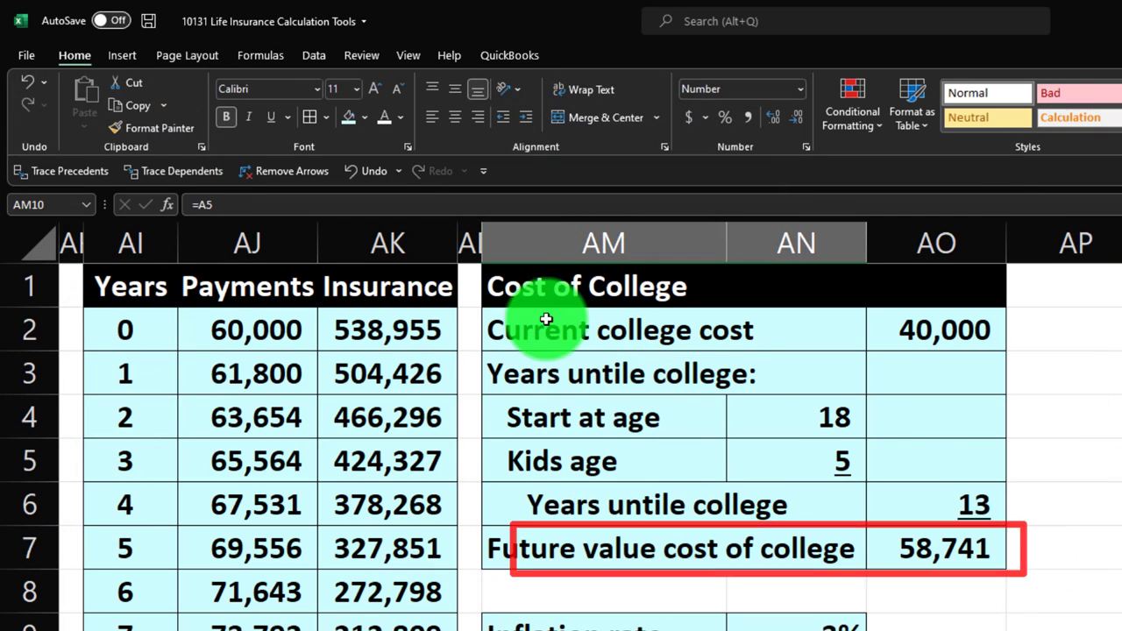
left_click(470, 244)
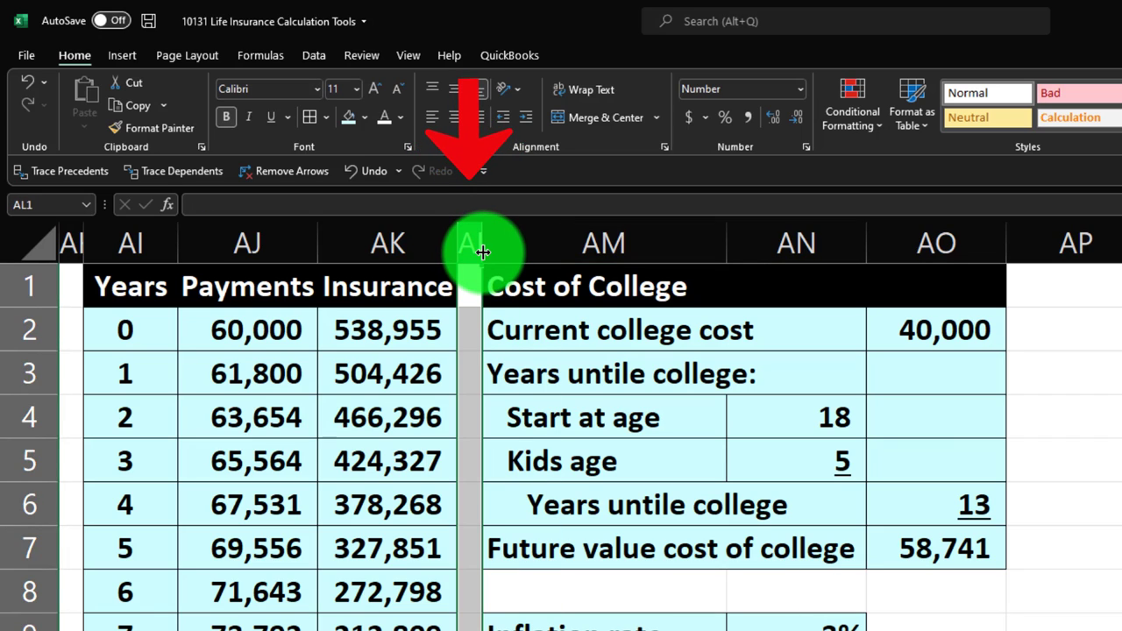
left_click(169, 133)
left_click(1077, 241)
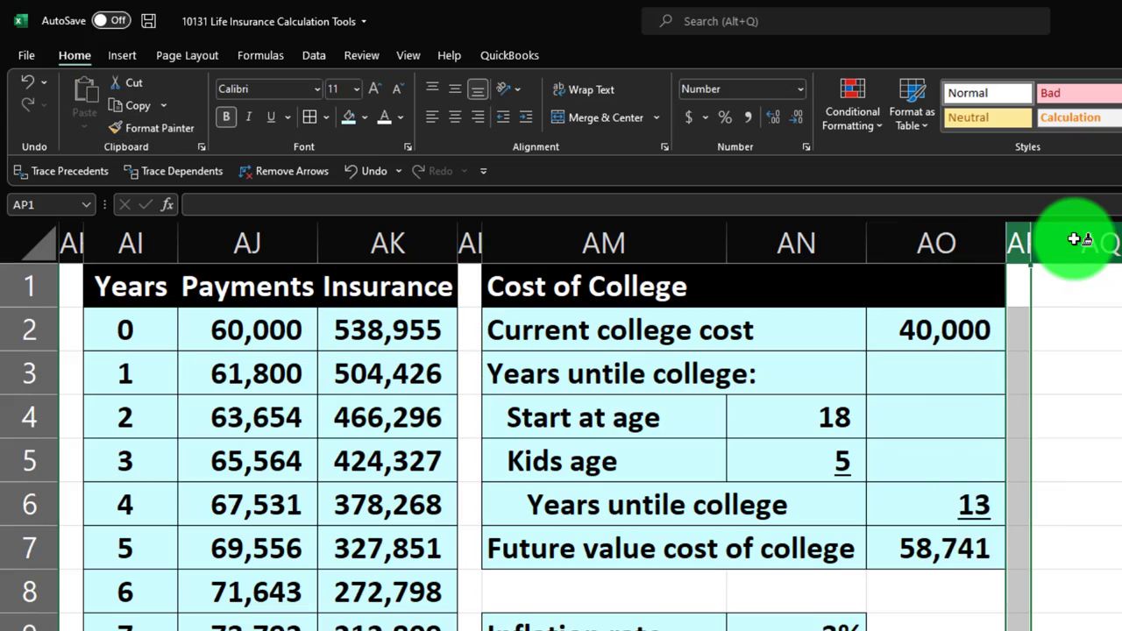
Enter the headers "Years" in AQ1 and "Insurance" in AR1
left_click(1077, 285)
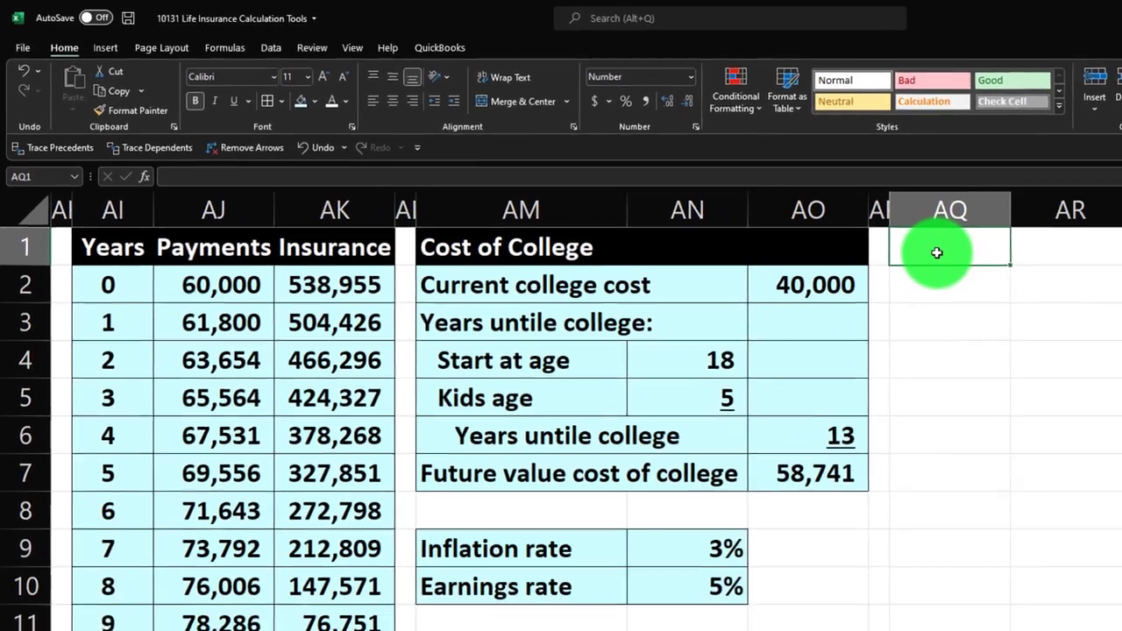
type("Years")
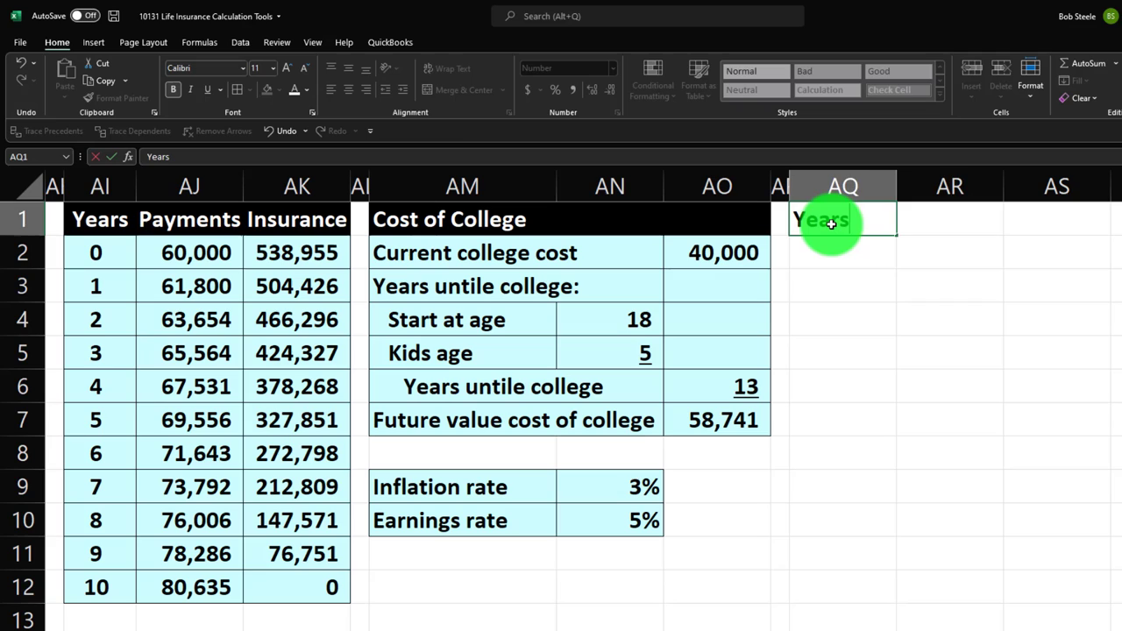
key("Tab")
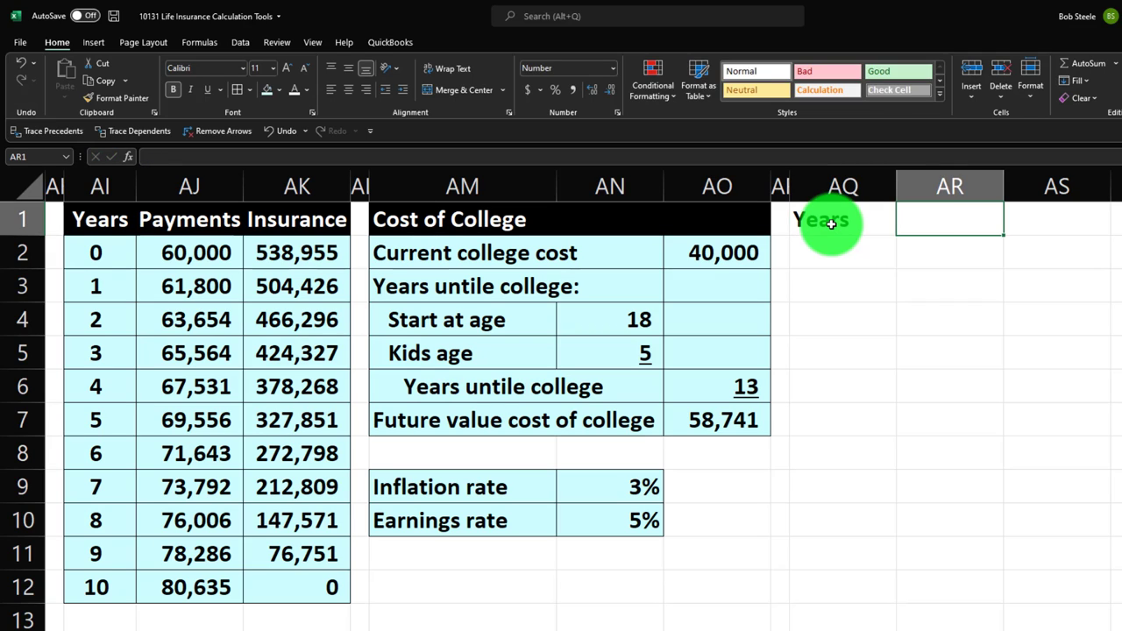
type("Insurance")
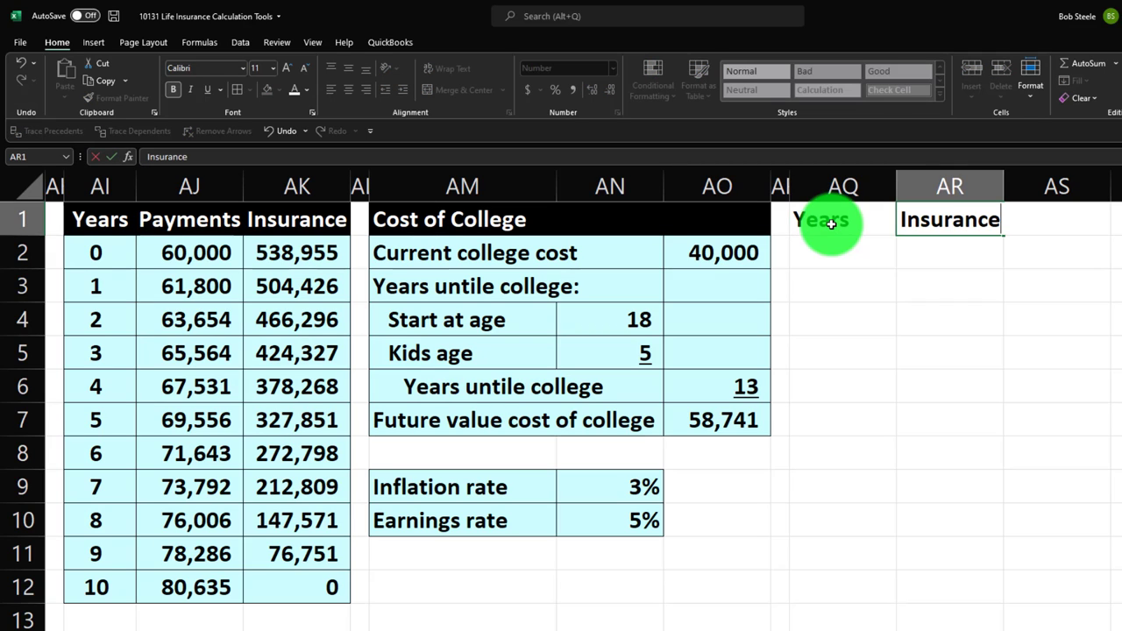
key("Return")
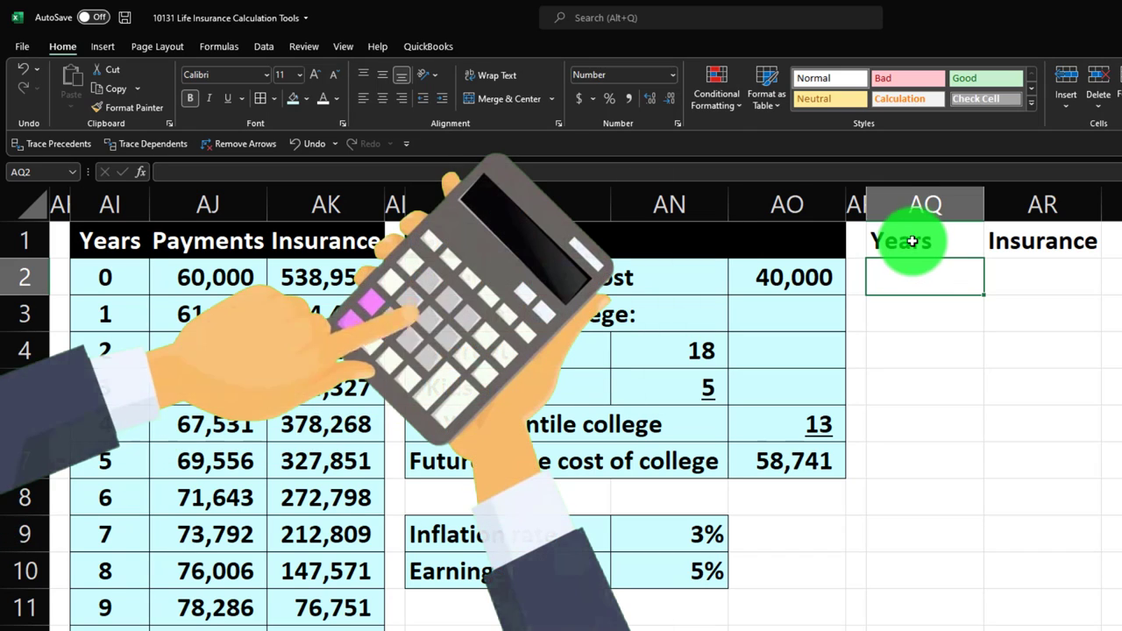
Format headers AQ1:AR1 with black fill and centered white text, and narrow column AQ slightly
left_click_drag(907, 248, 1006, 242)
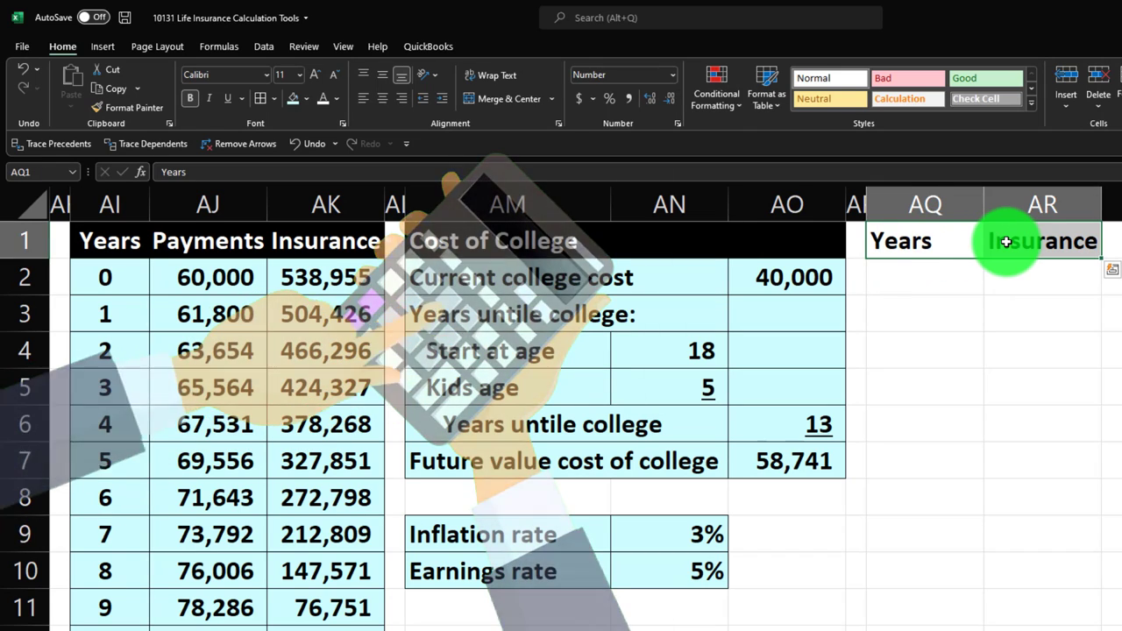
left_click(309, 100)
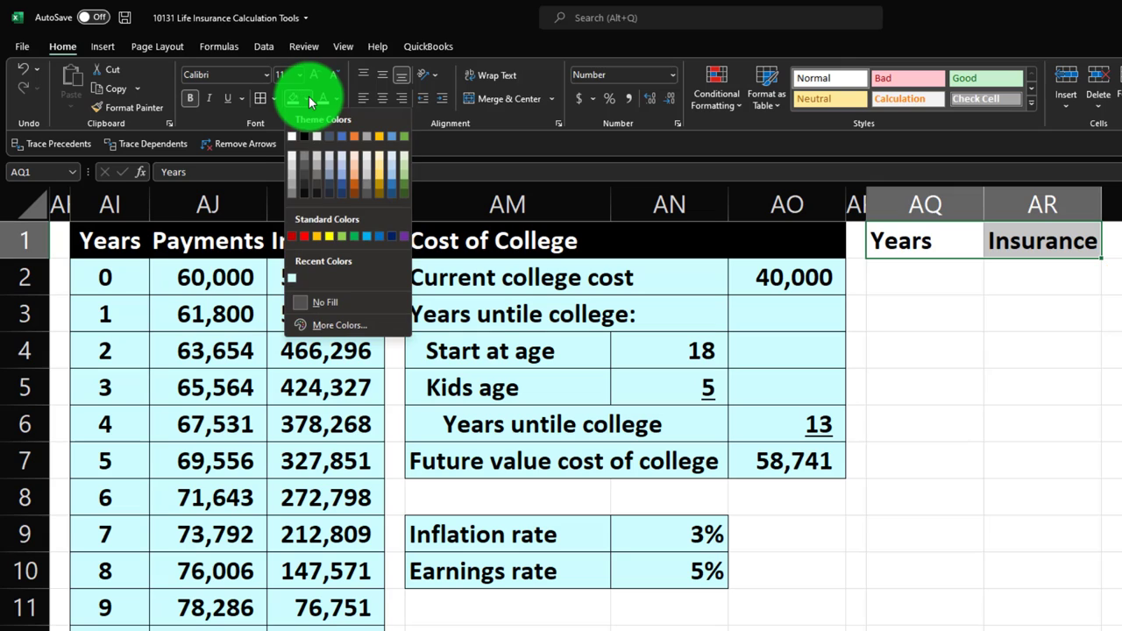
left_click(306, 138)
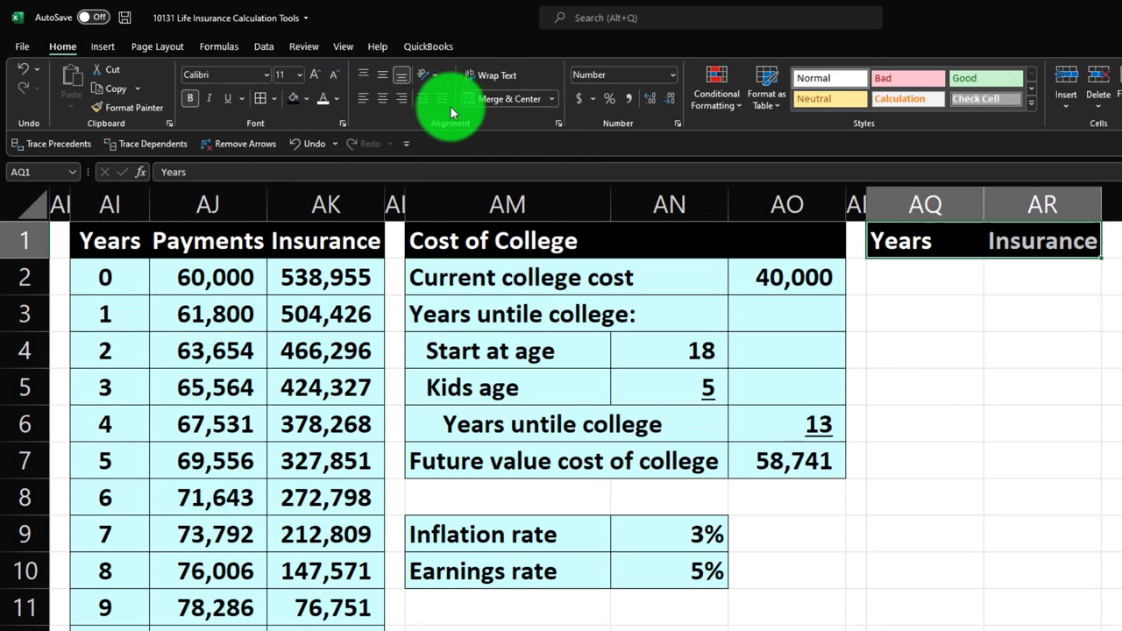
left_click(1004, 288)
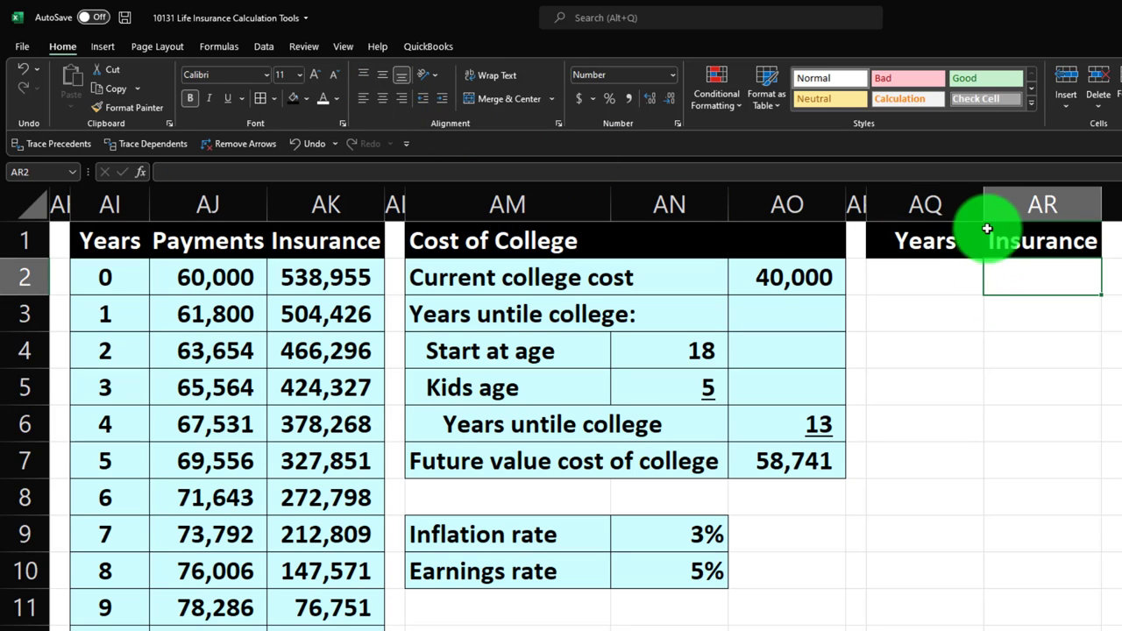
left_click_drag(983, 207, 967, 215)
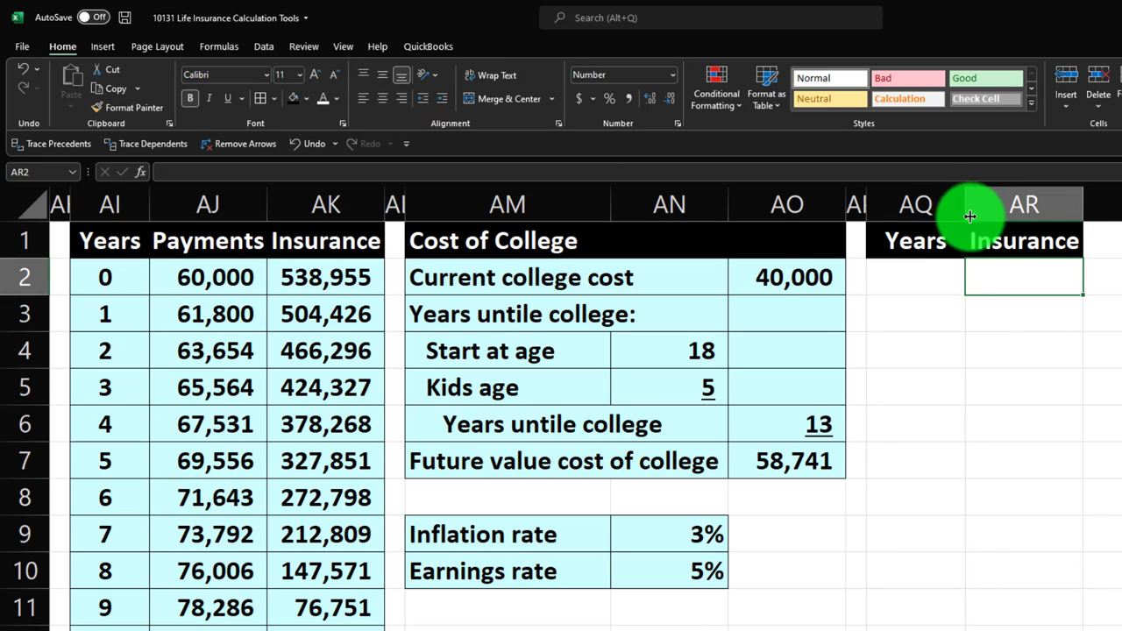
Enter 0 in cell AQ2 as the first value in the Years column
left_click(926, 279)
type("0")
key("Return")
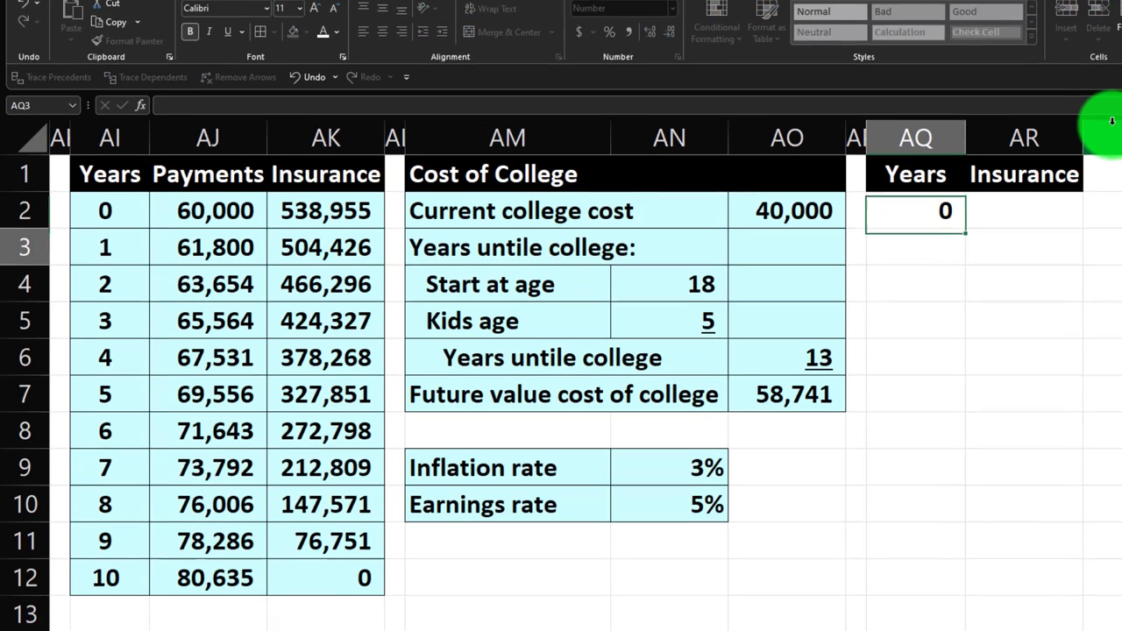
Enter 1 and 2 in AQ3 and AQ4, extend the Years series down to 13 in AQ15, and center the values
type("1")
key("Return")
type("2")
key("Return")
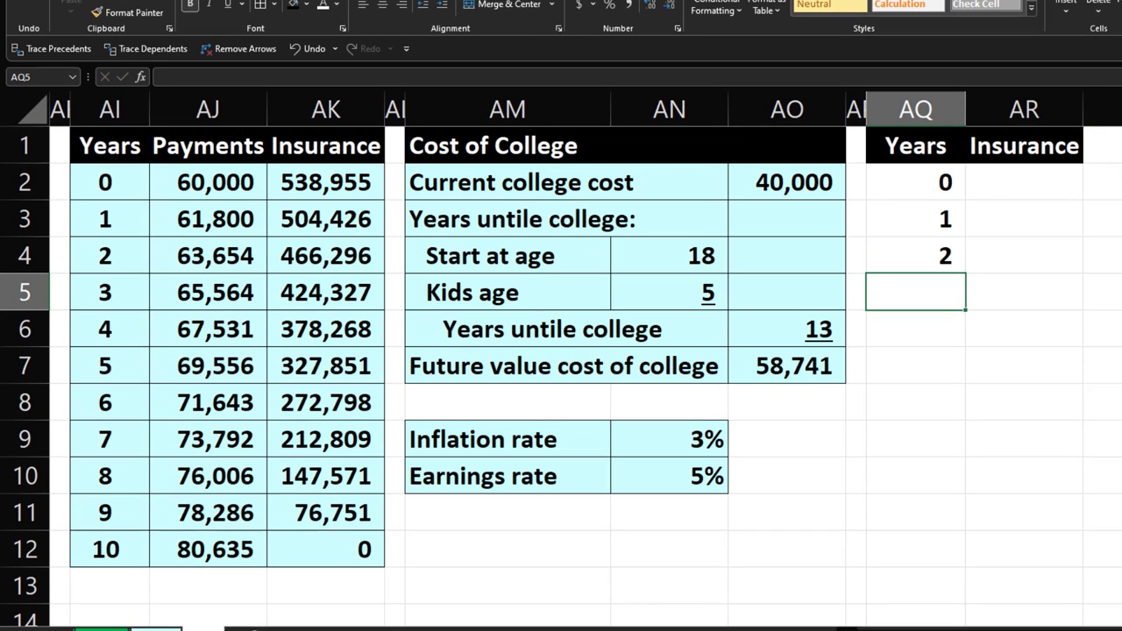
left_click_drag(929, 175, 938, 250)
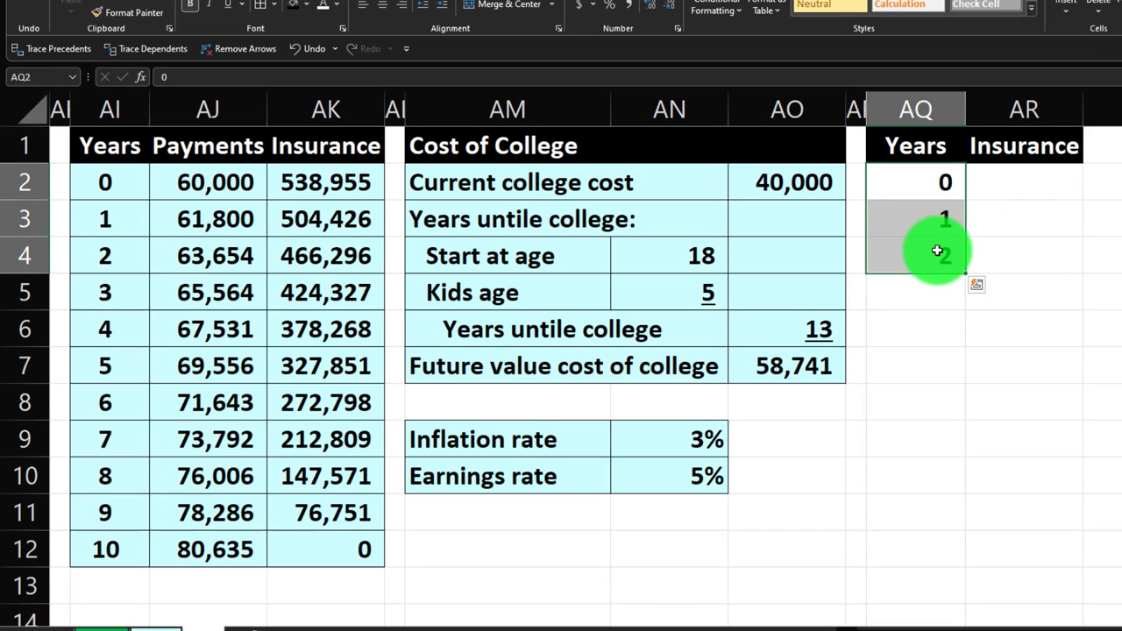
left_click_drag(969, 276, 951, 531)
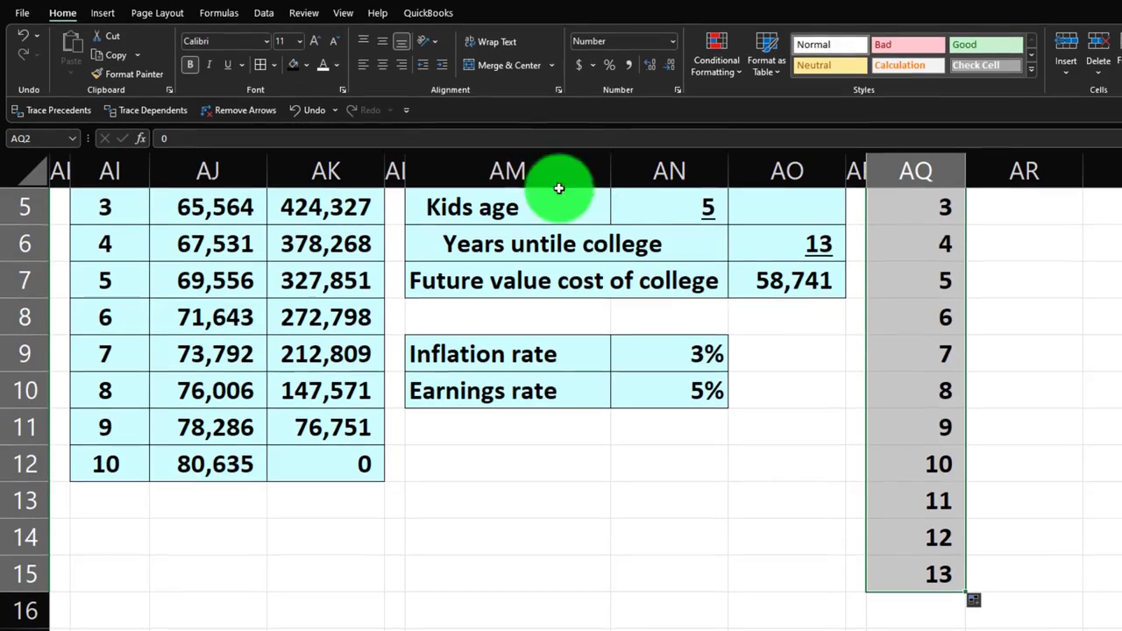
scroll(389, 63, "up", 2)
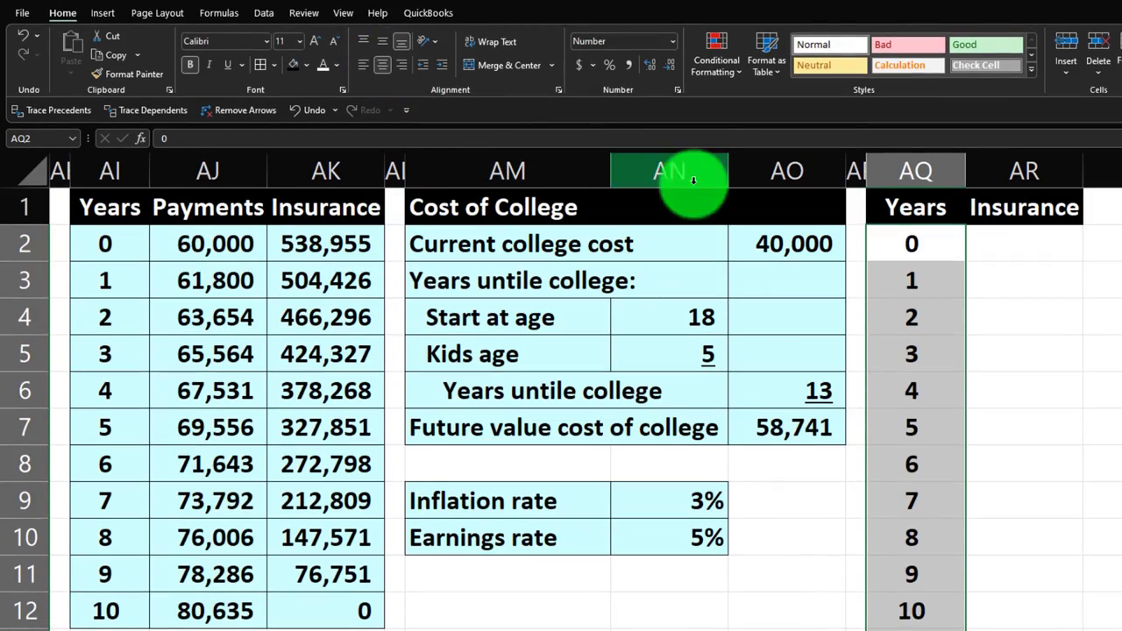
Start a negative PV formula in AR2 using the earnings rate in AN10 as the rate argument
left_click(1009, 230)
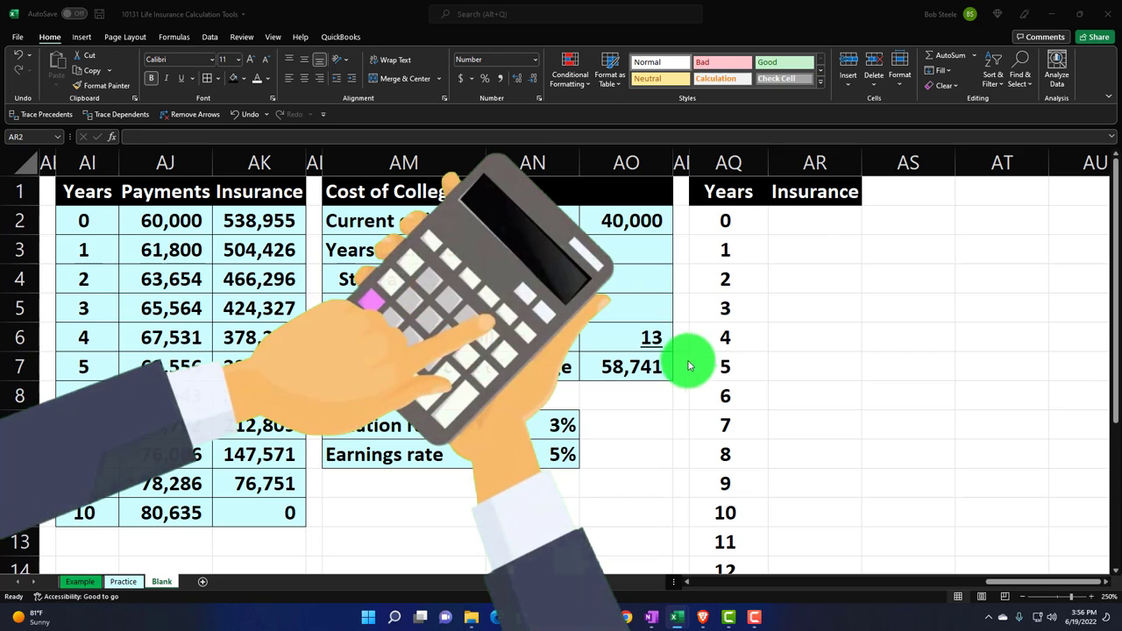
left_click(807, 214)
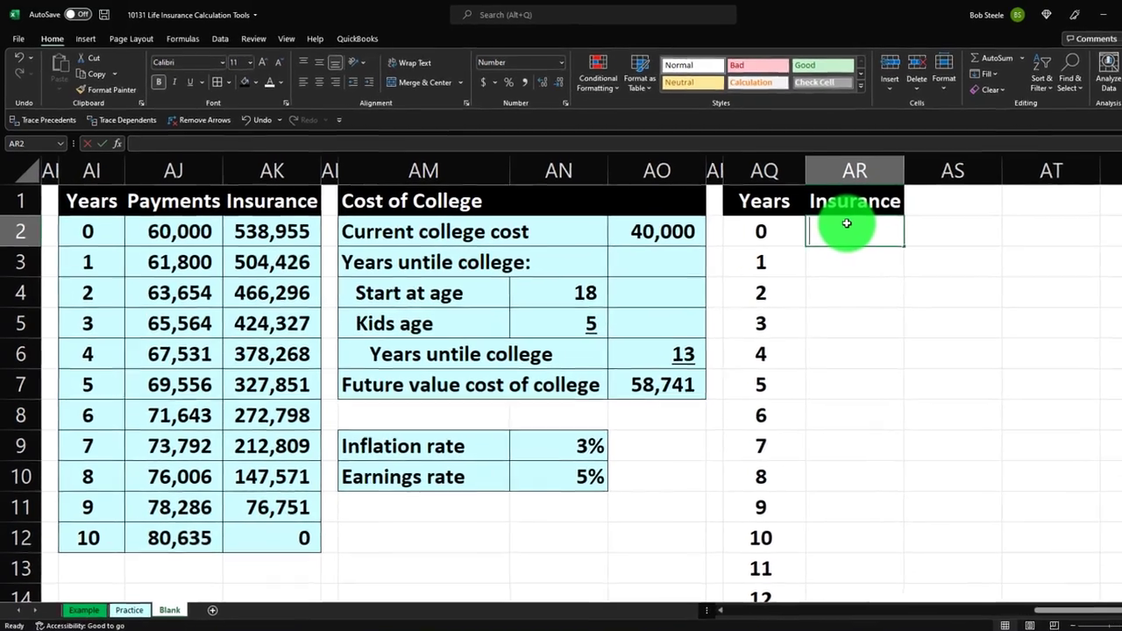
type("-p")
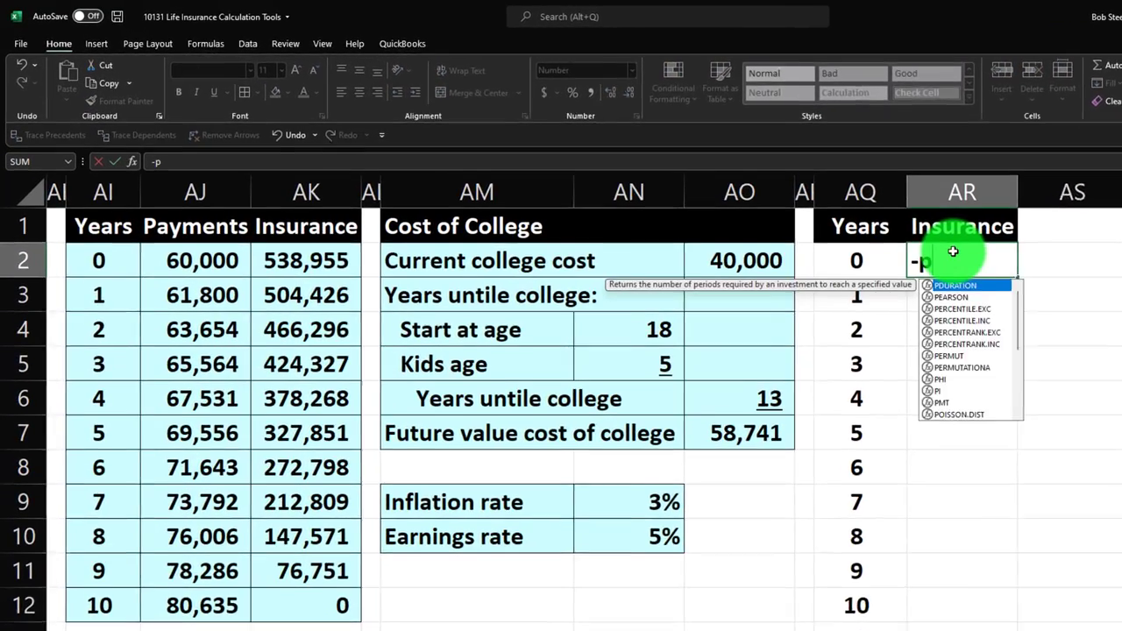
type("v(")
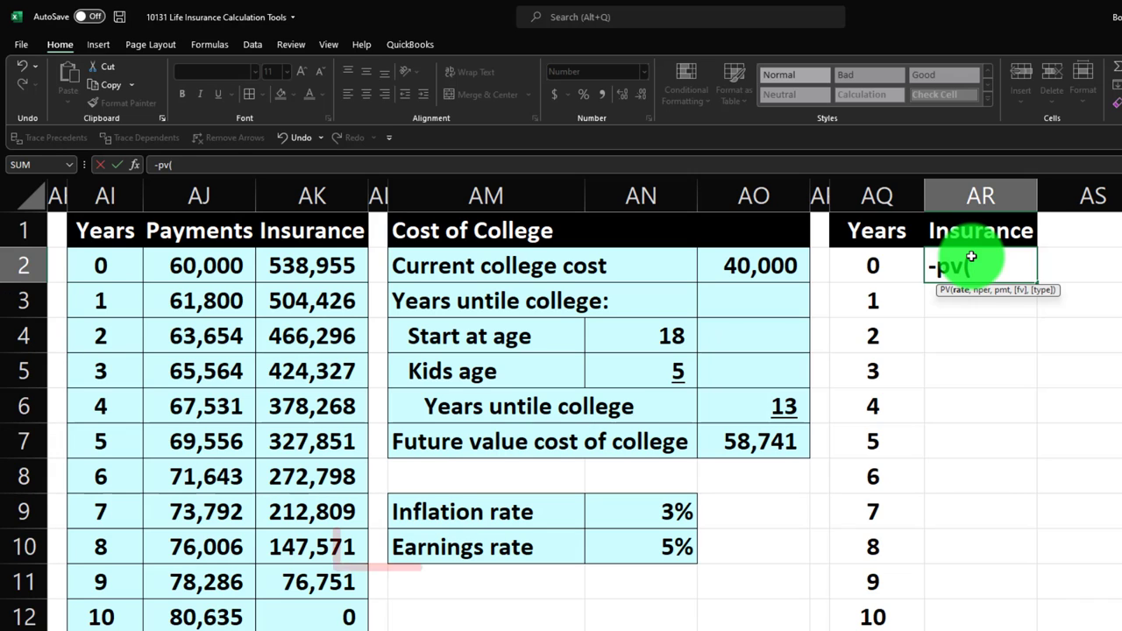
key("Down")
key("Down")
key("Down")
key("Down")
key("Down")
key("Down")
key("Down")
key("Left")
key("Left")
key("Left")
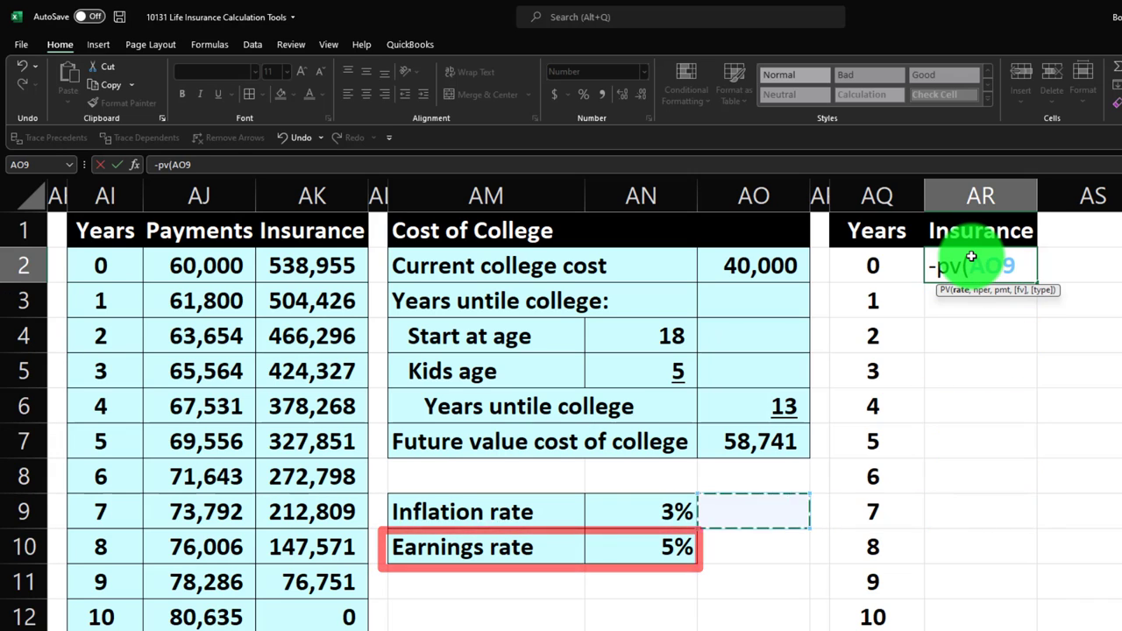
key("Down")
key("Left")
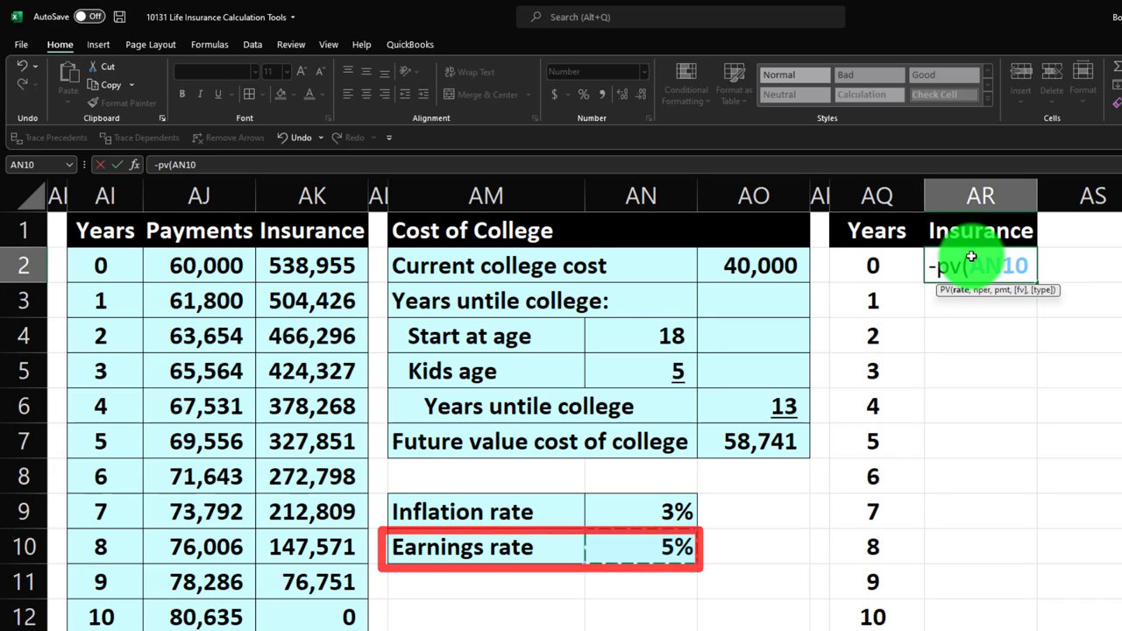
type(",")
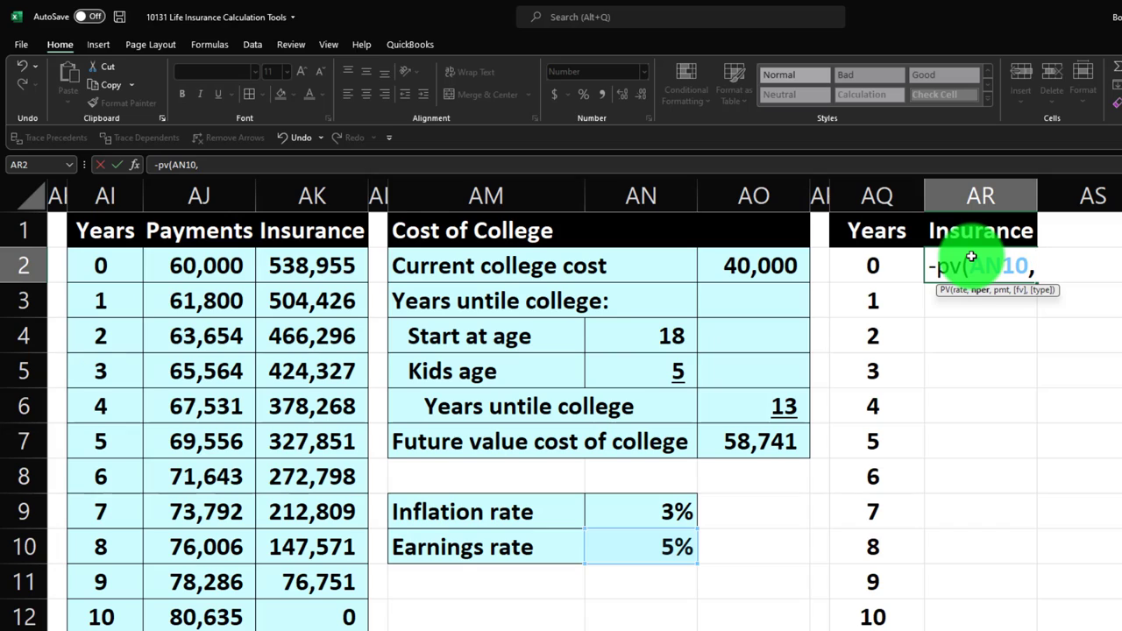
Set the PV formula's number of periods to $AQ$15-AQ2, with the final year as an absolute reference
scroll(1035, 476, "down", 2)
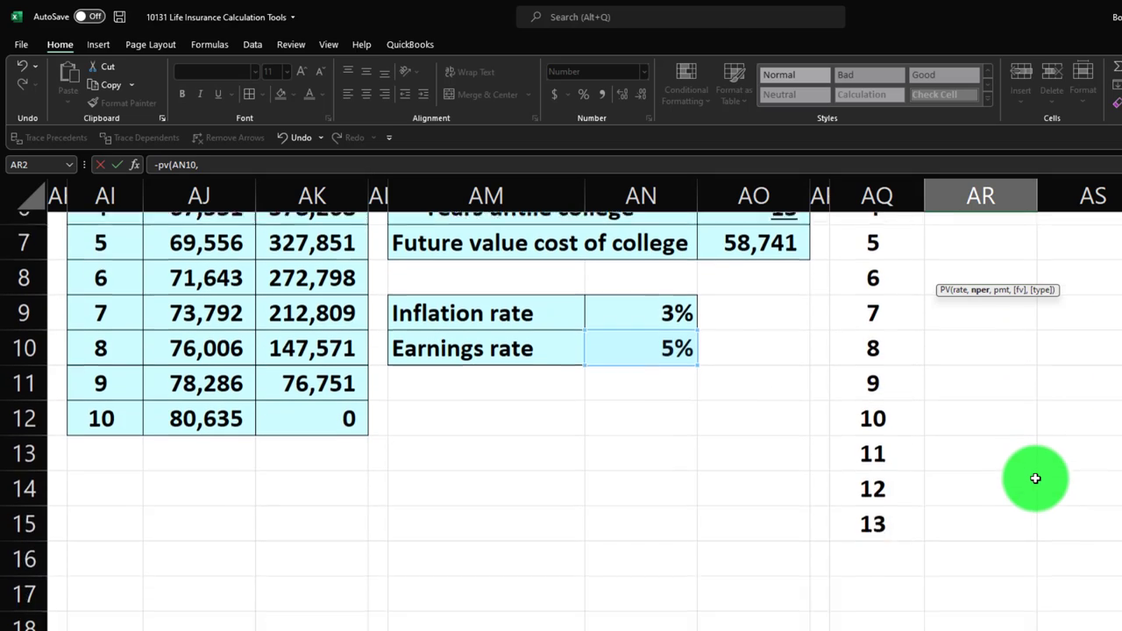
left_click(893, 516)
scroll(964, 526, "up", 2)
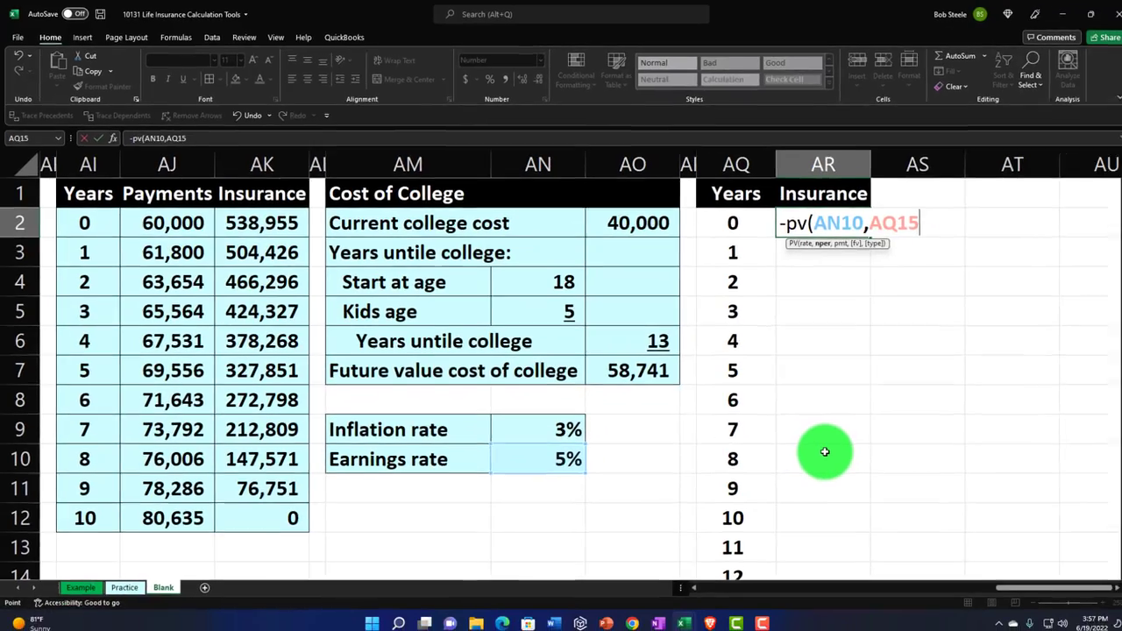
type("-AQ2")
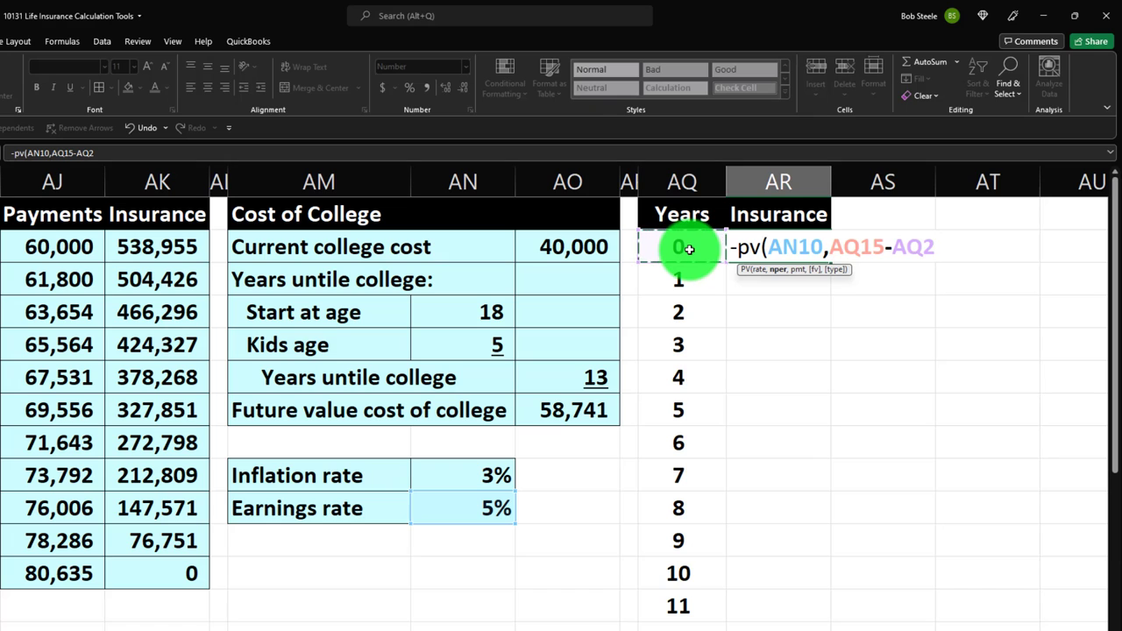
scroll(692, 394, "down", 1)
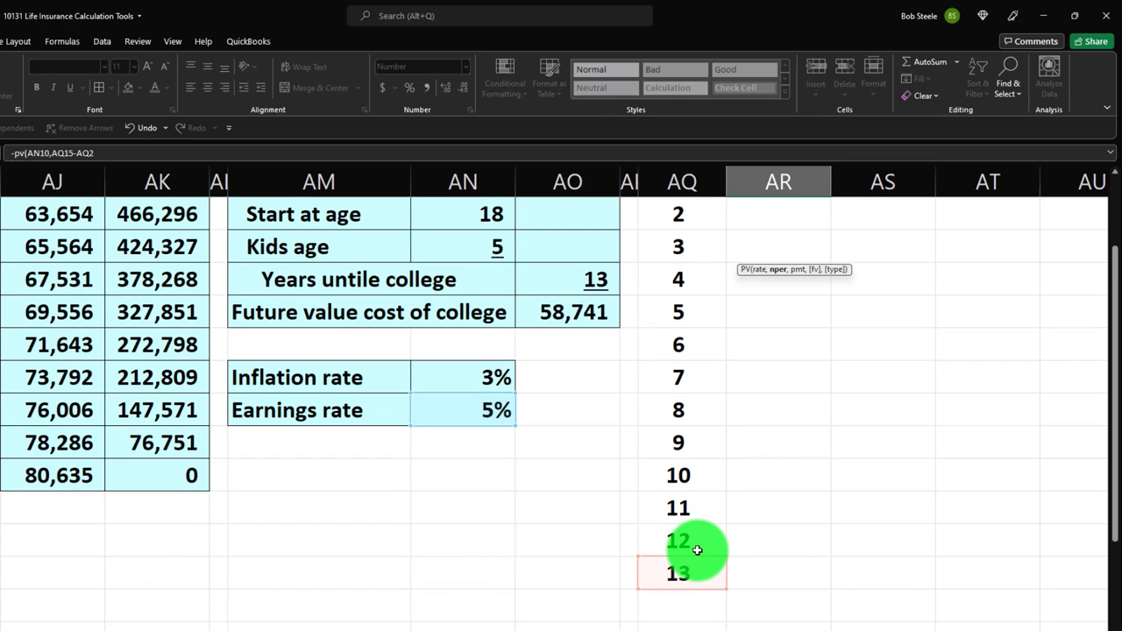
scroll(705, 394, "up", 1)
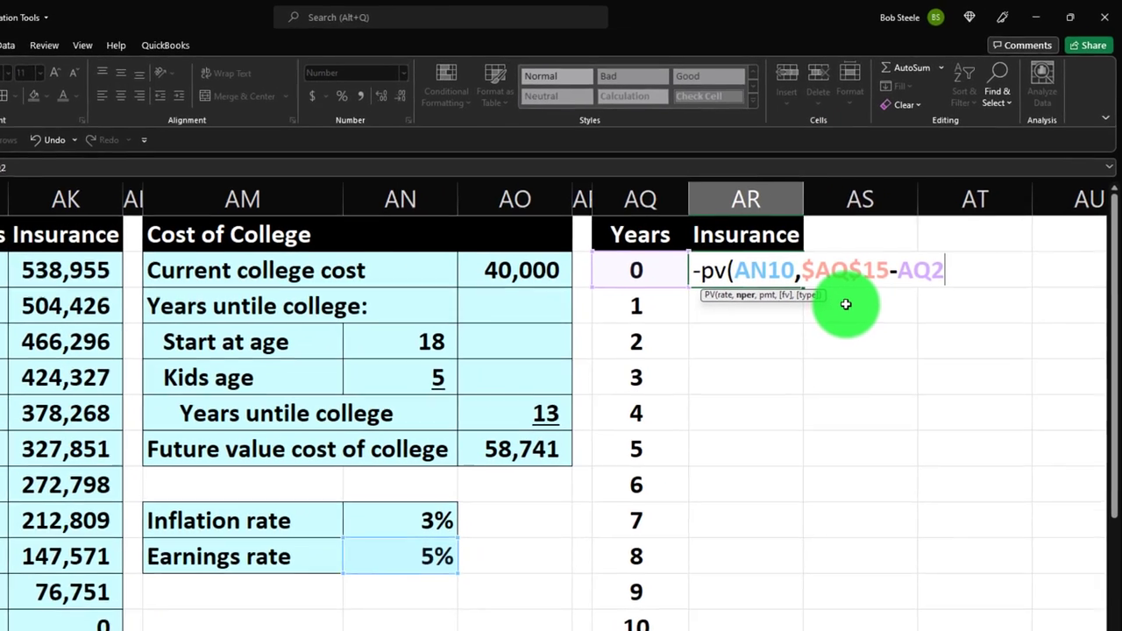
Complete the AR2 formula with an empty payment argument, $AO$7 as future value, and an absolute rate reference $AN$10
type(",")
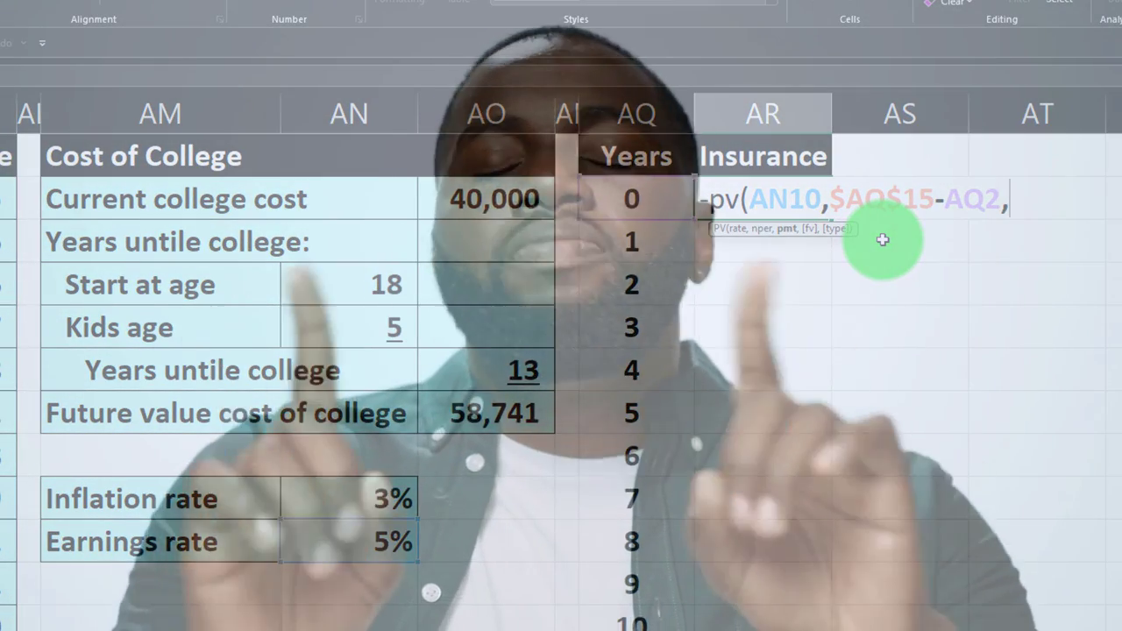
type(",")
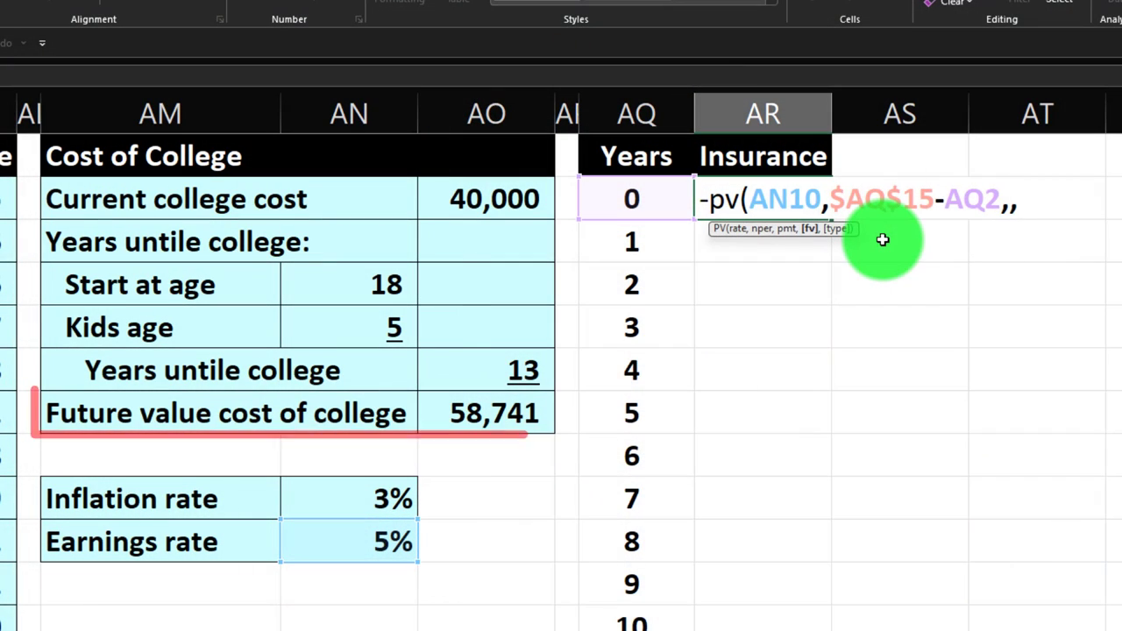
left_click(516, 413)
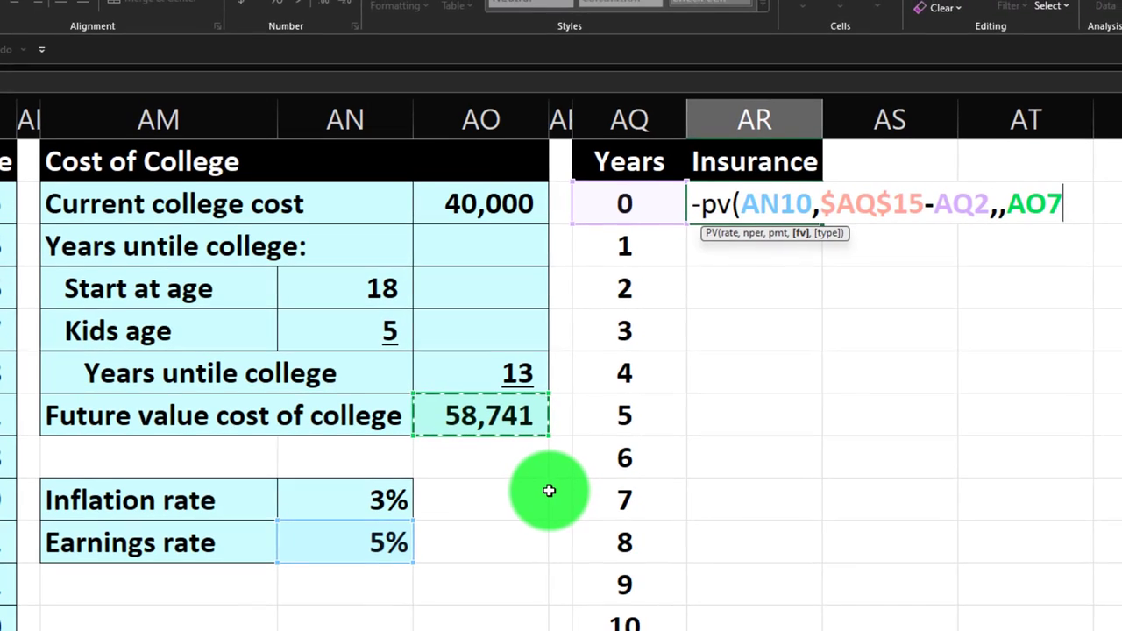
key("F4")
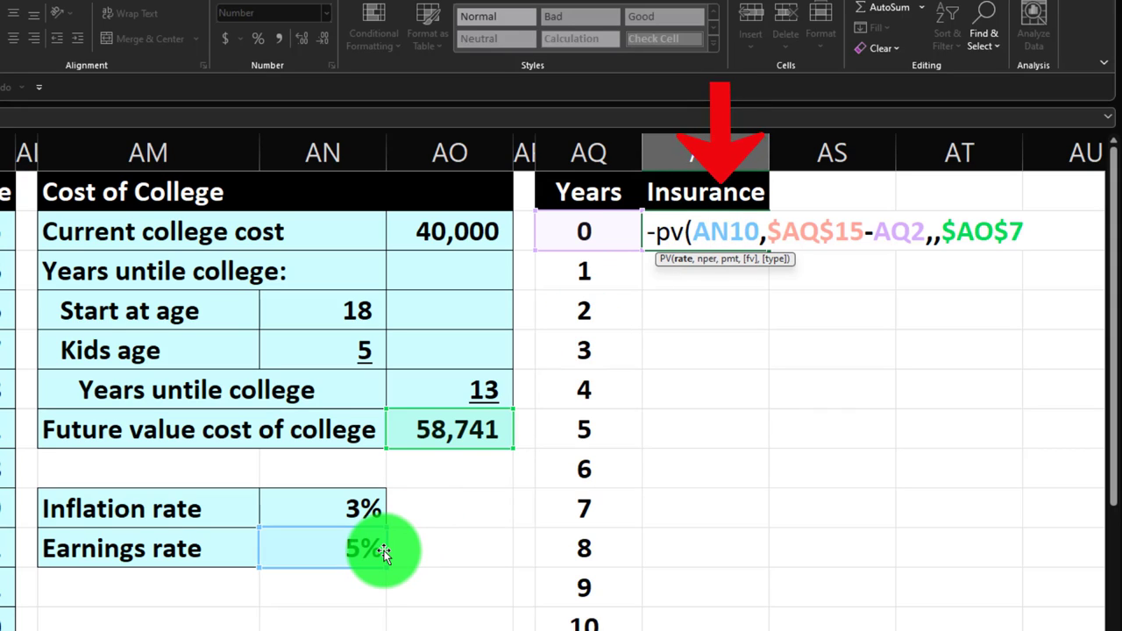
key("F4")
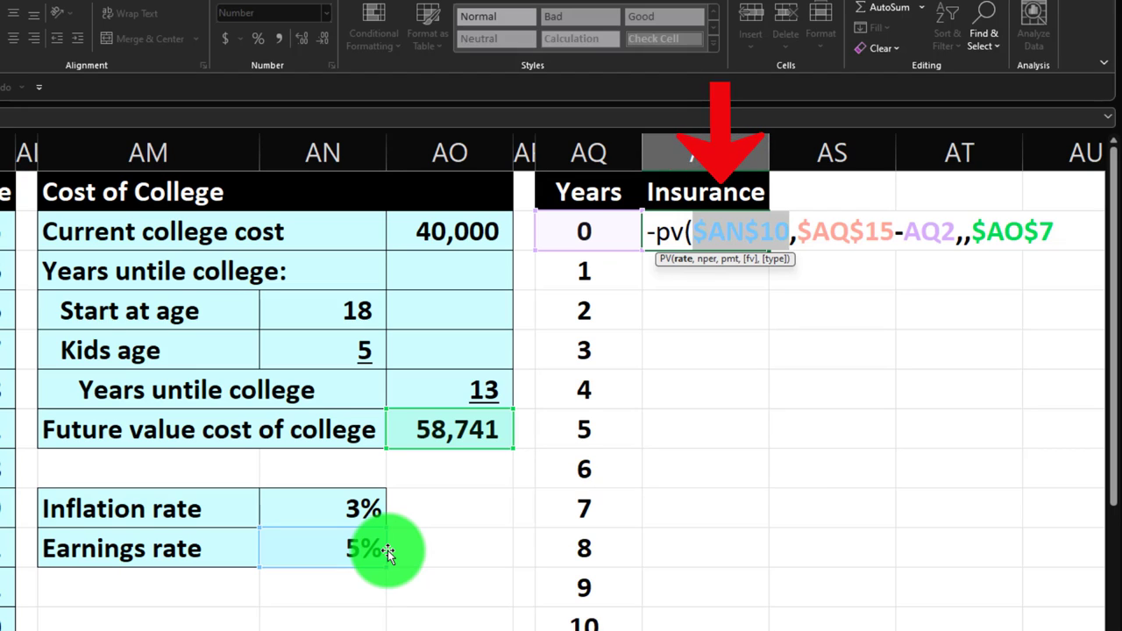
key("Return")
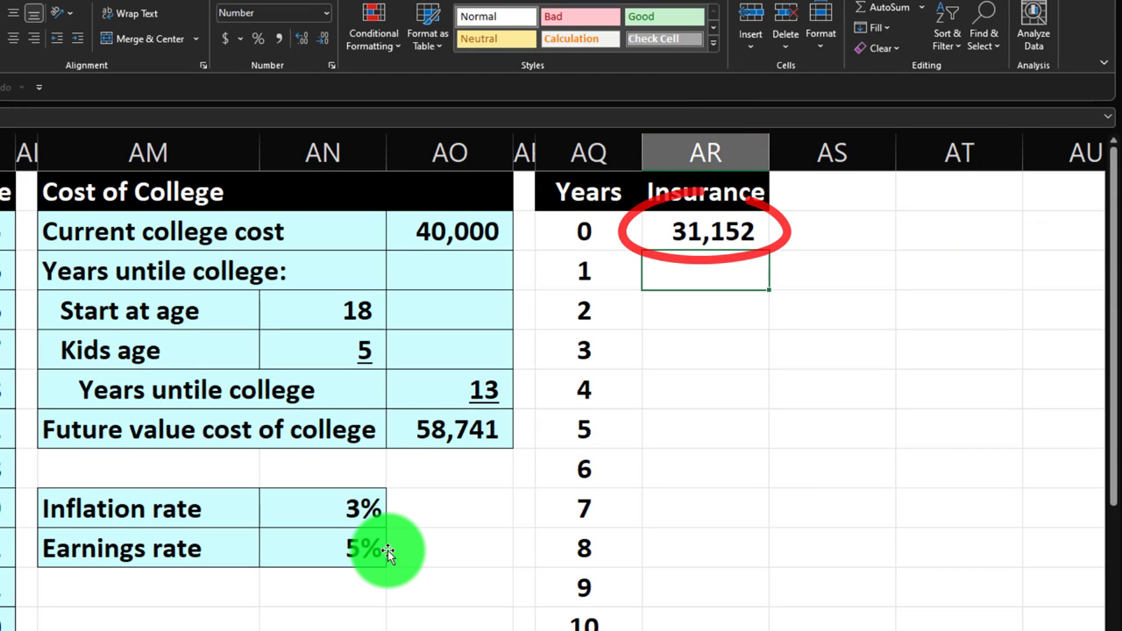
Fill the AR2 insurance formula down the Insurance column to the last year in row 15
left_click(681, 254)
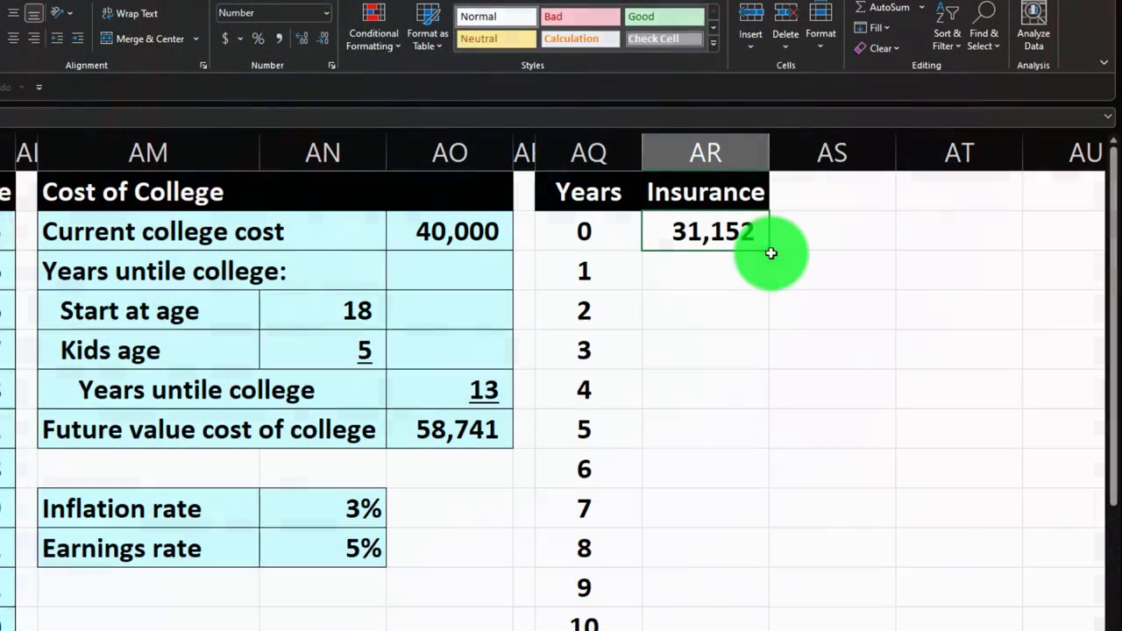
double_click(770, 253)
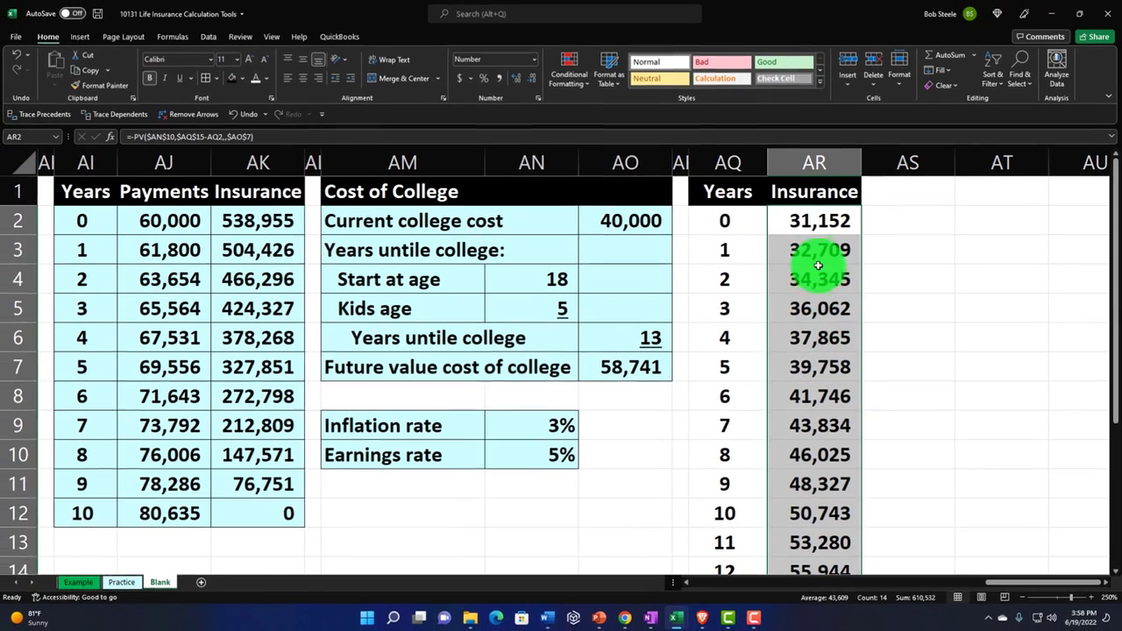
Examine how the college insurance amounts in column AR change from year to year
left_click(785, 263)
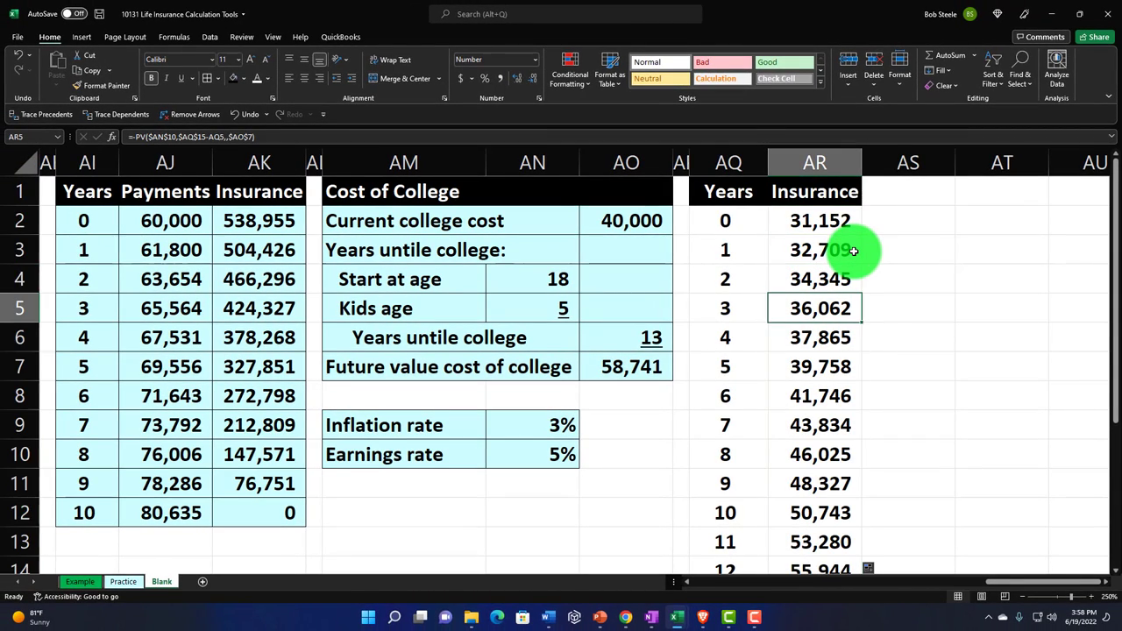
key("Down")
key("Down")
key("Down")
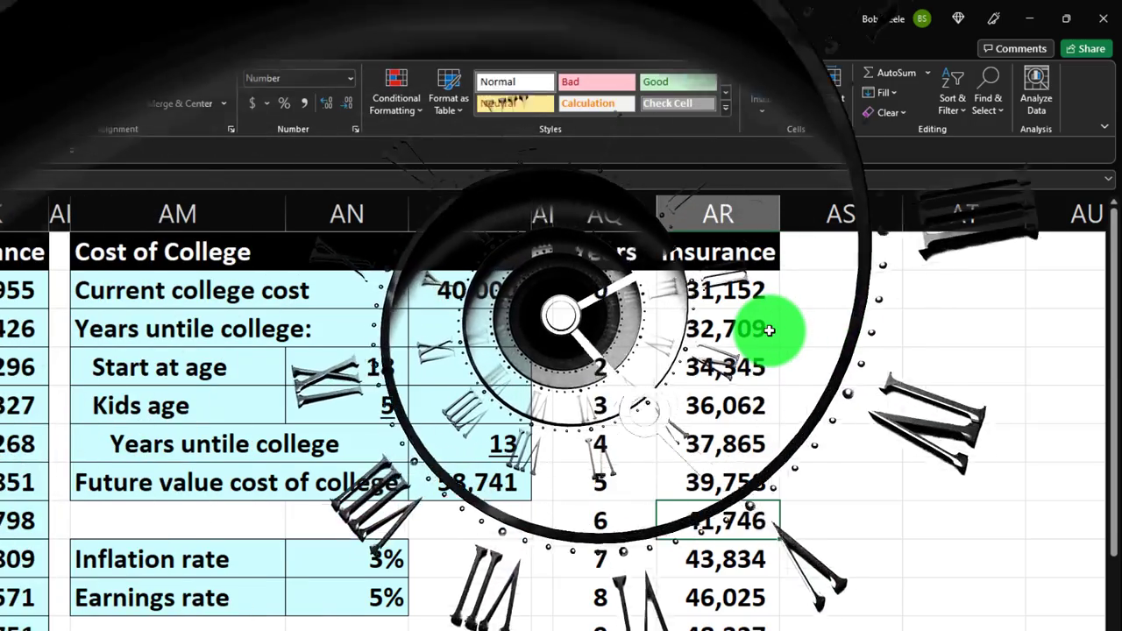
key("Down")
key("Down")
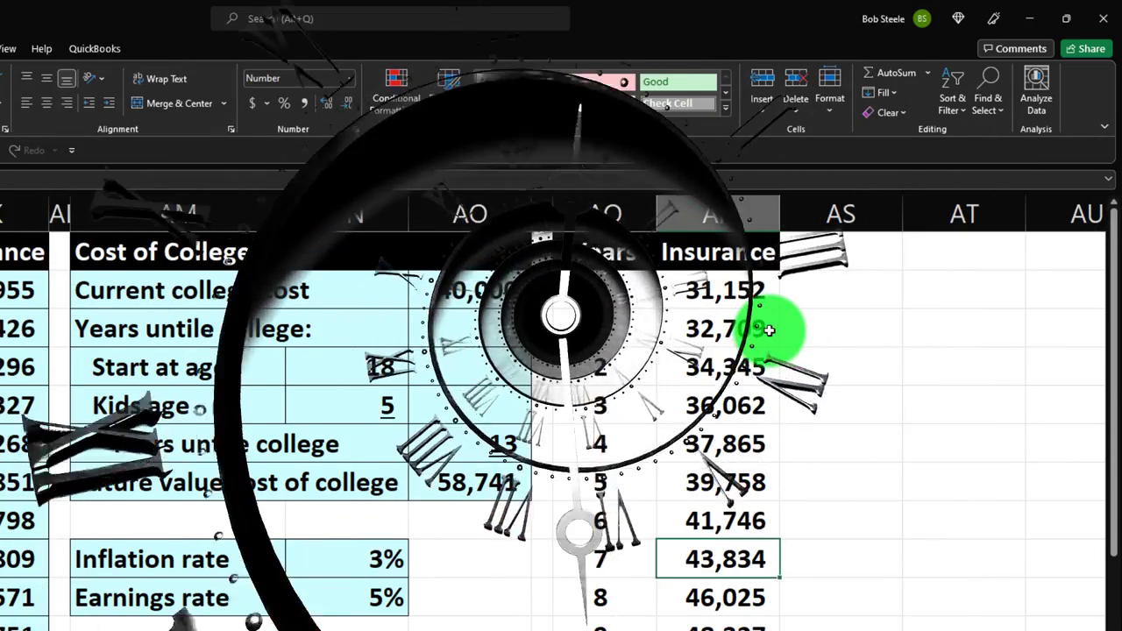
key("Down")
key("Down")
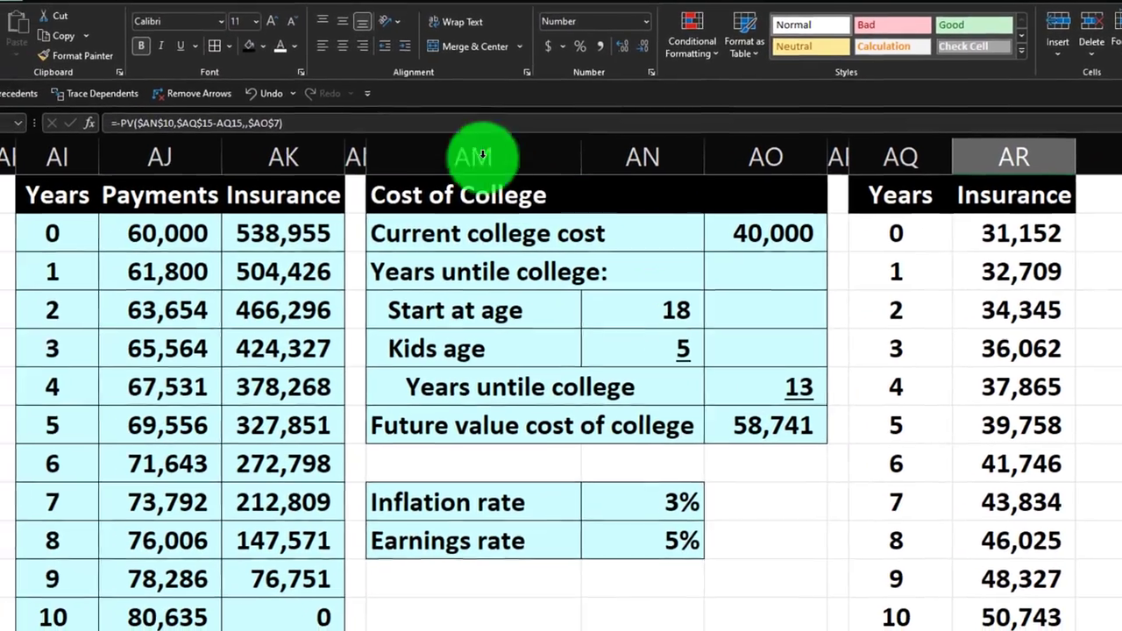
Compare the yearly insurance amounts in column AK with the college insurance amounts in column AR
left_click(300, 240)
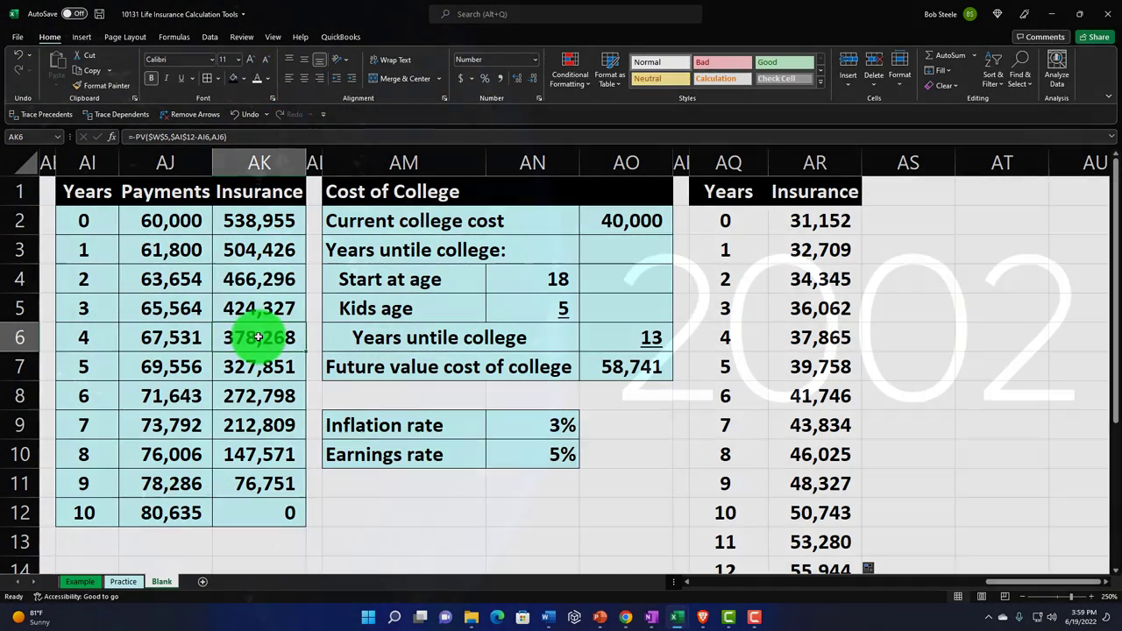
key("Down")
key("Down")
key("Down")
key("Down")
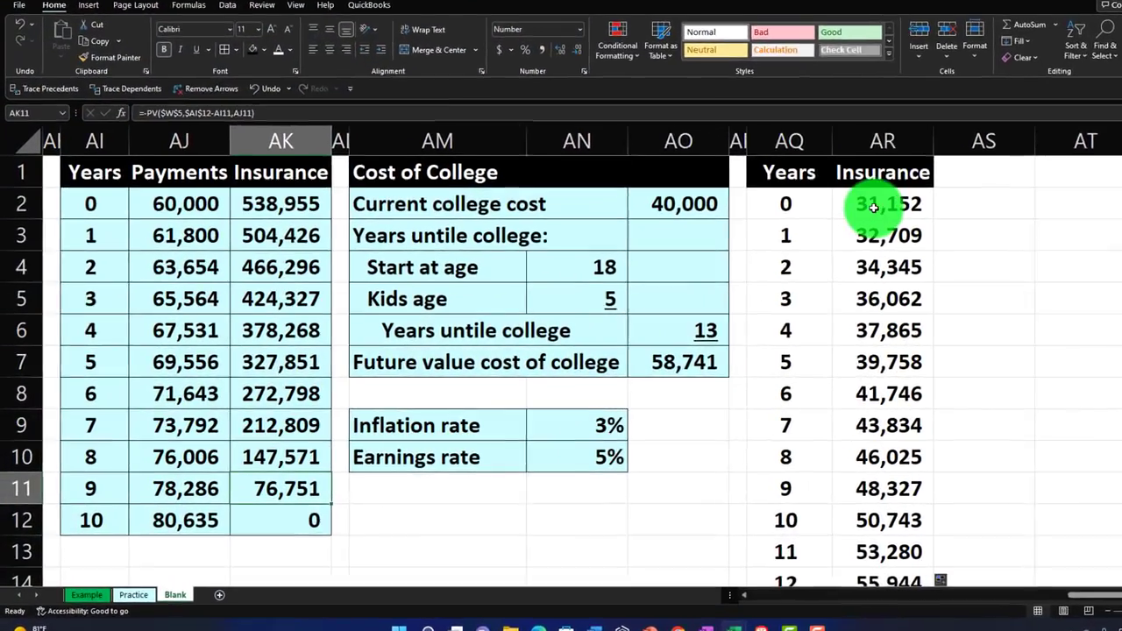
left_click(836, 214)
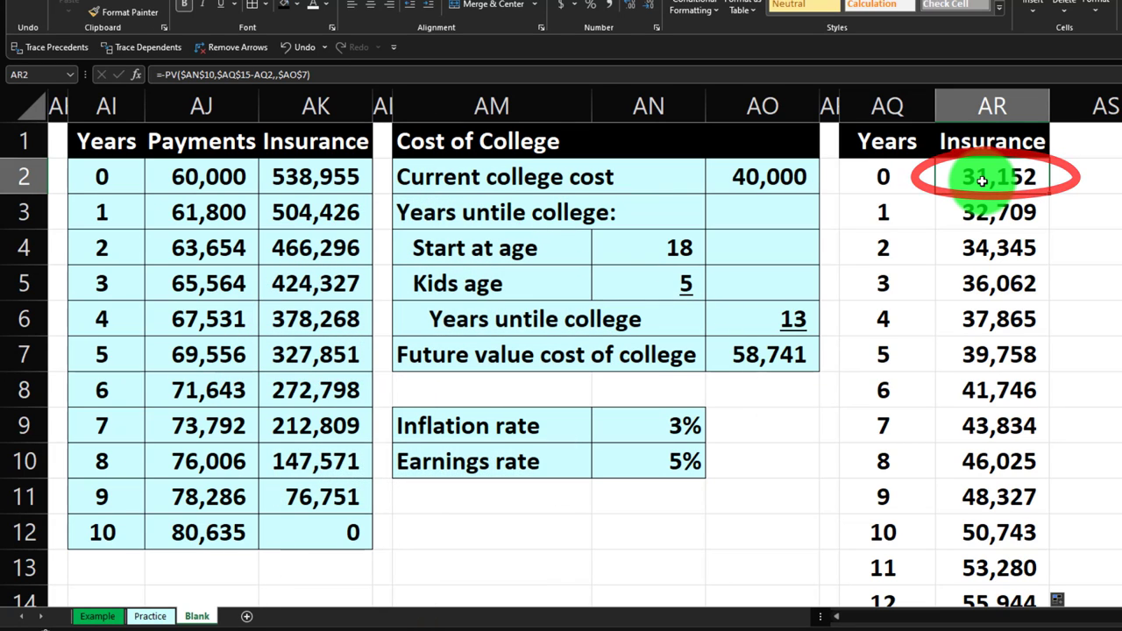
left_click(347, 176)
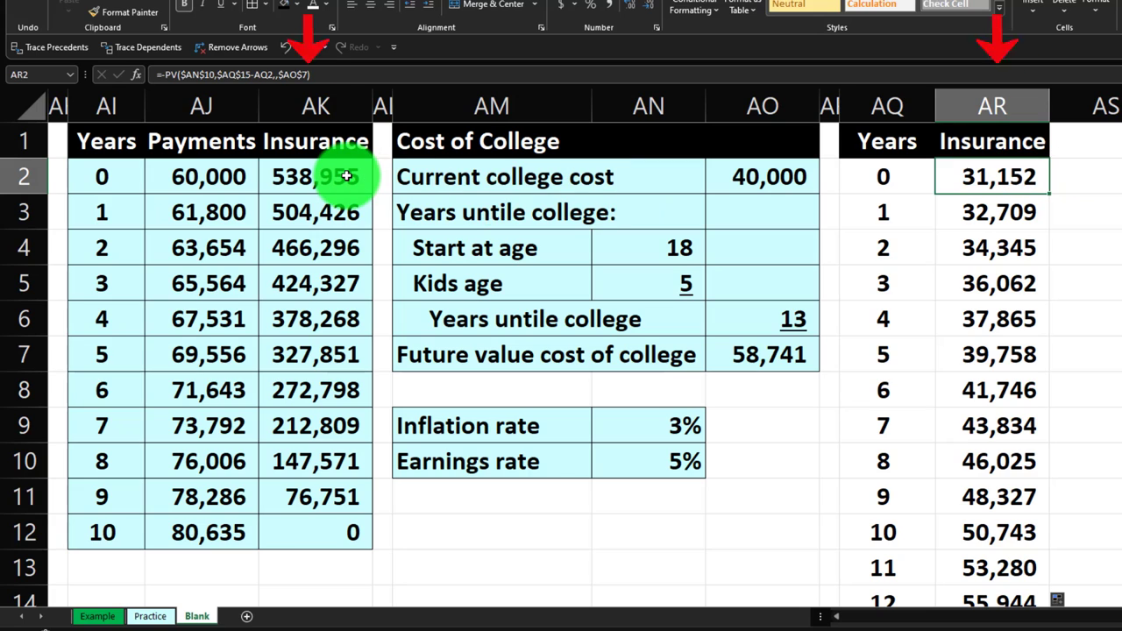
left_click(971, 176)
left_click(263, 212)
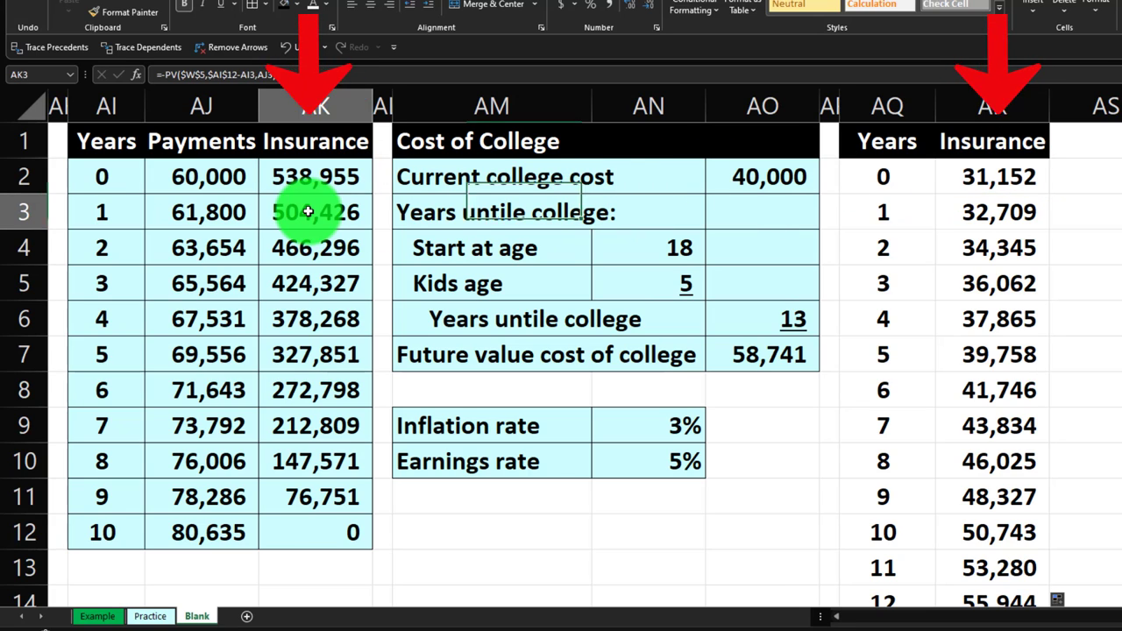
left_click(972, 213)
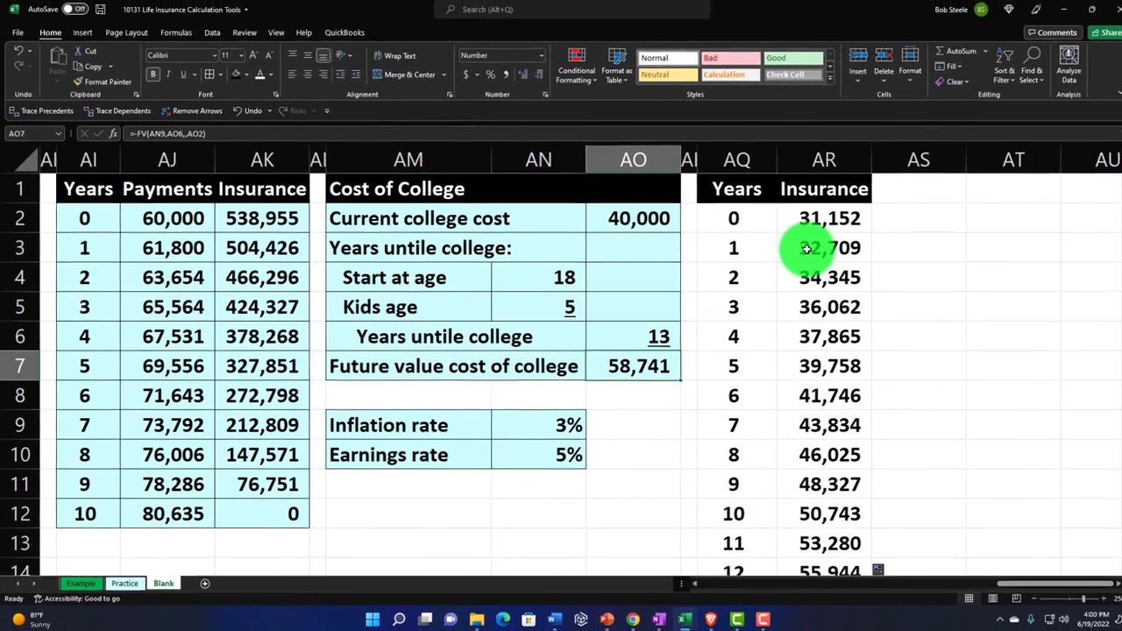
Apply the recent light blue fill and cell borders to the years and insurance amounts in AQ2:AR15
left_click_drag(725, 224, 802, 575)
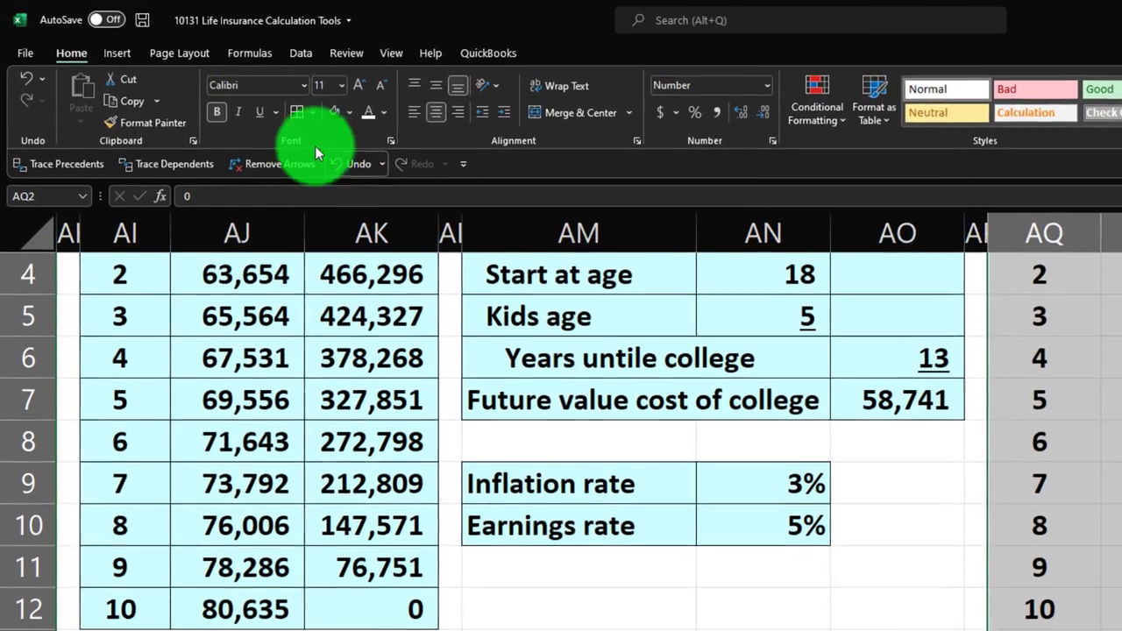
scroll(328, 113, "up", 1)
left_click(349, 112)
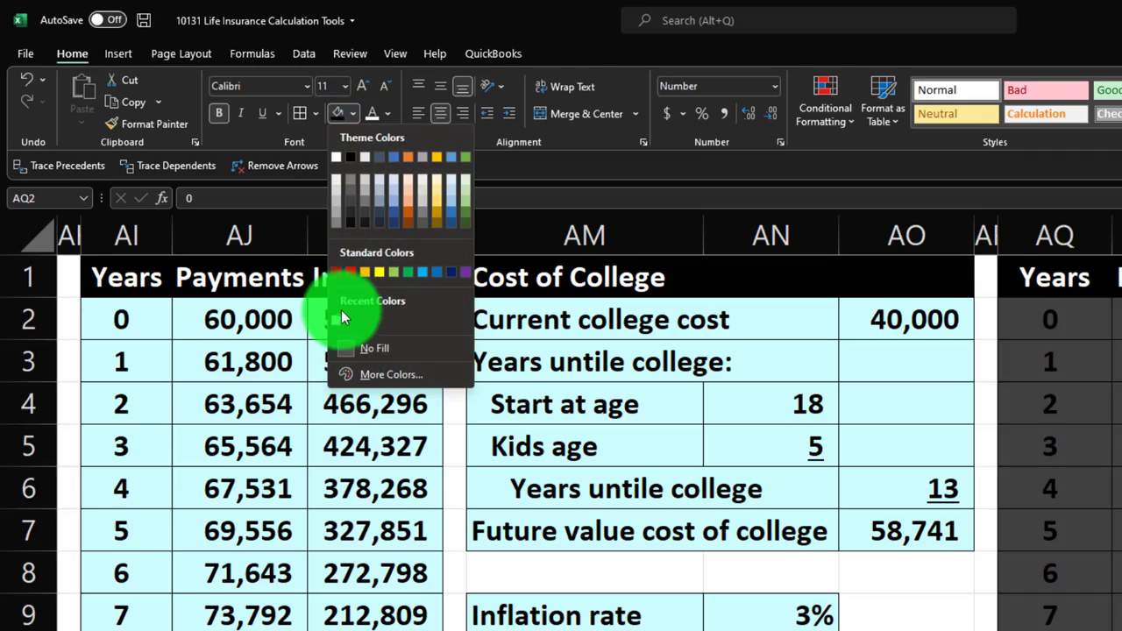
left_click(342, 322)
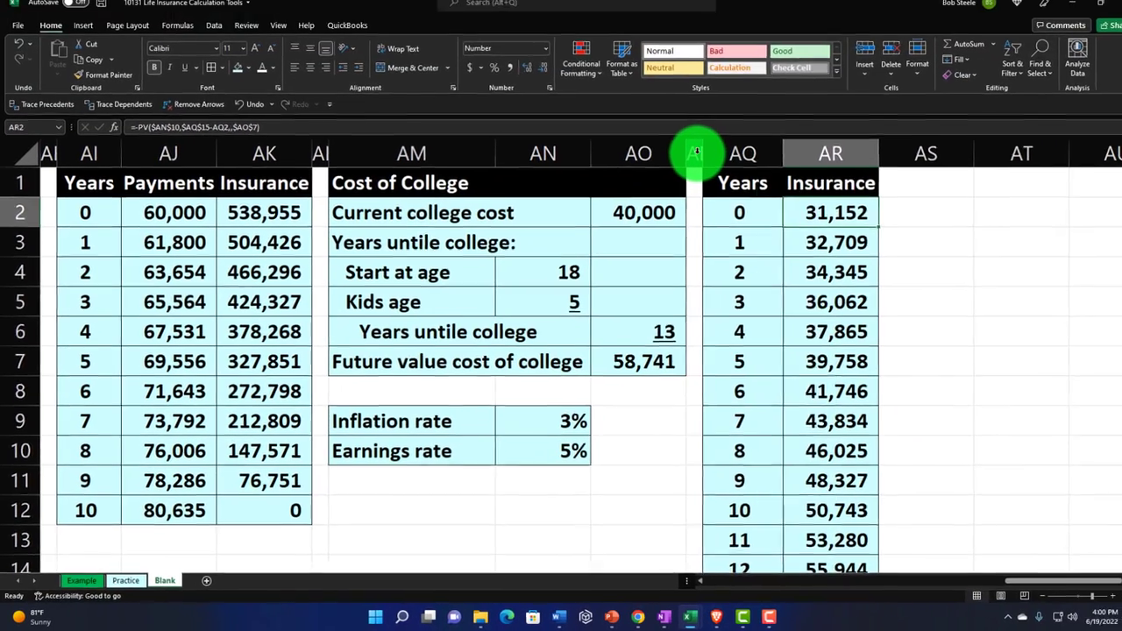
Copy the formatting and narrow width of spacer column AP to column AS with Format Painter
left_click(695, 153)
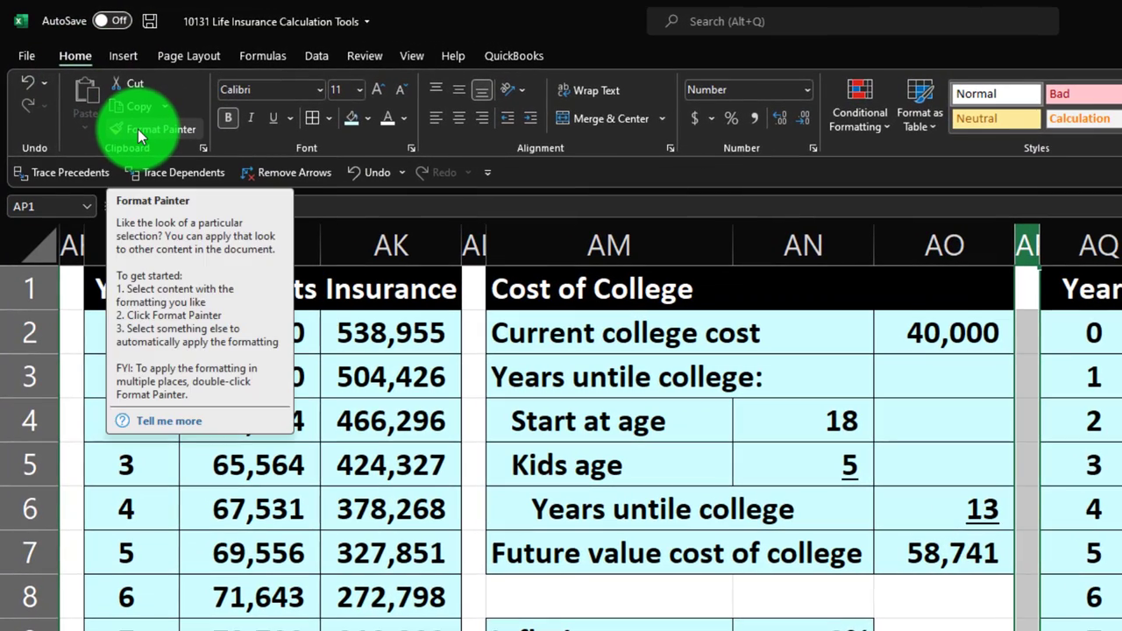
left_click(138, 129)
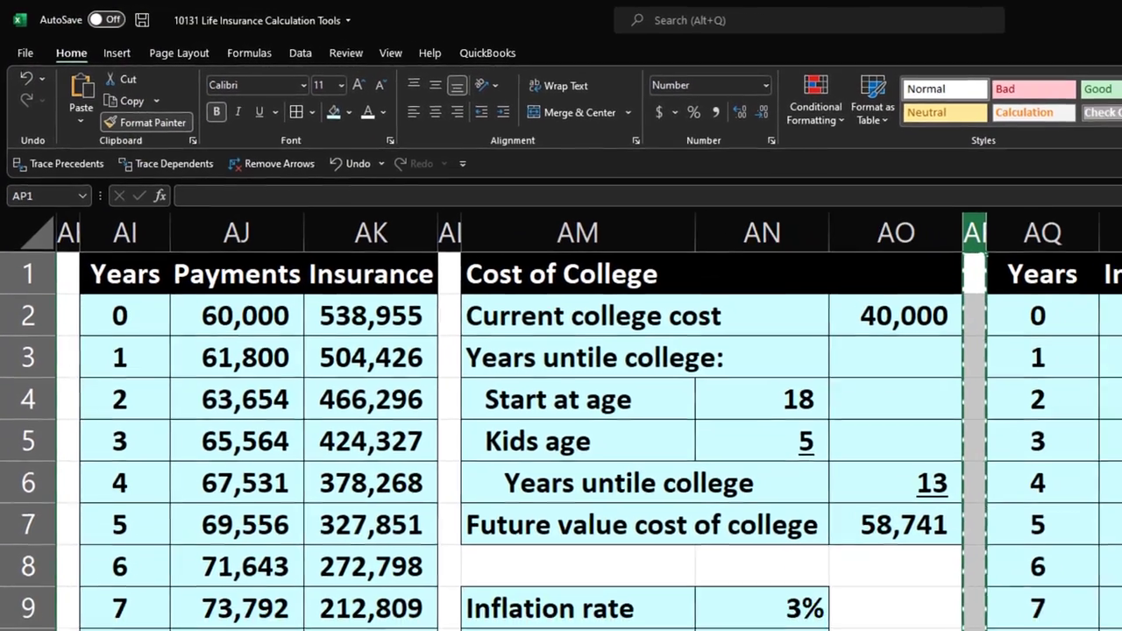
left_click(1077, 198)
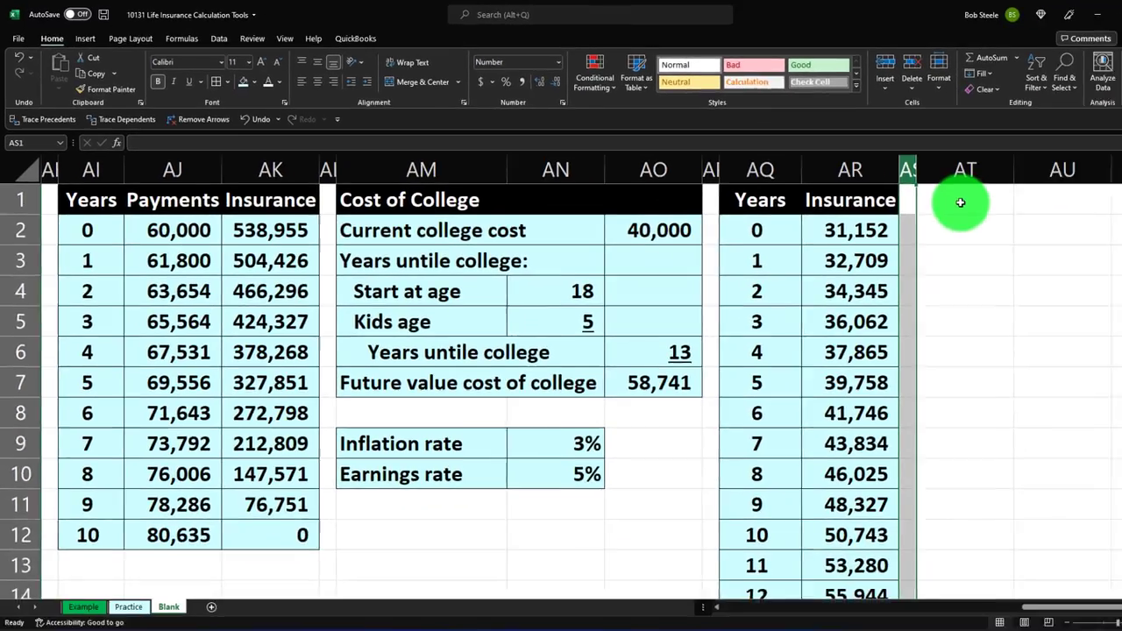
Enter the headers Years, Earnings and Balance in cells AT1 to AV1
left_click(921, 194)
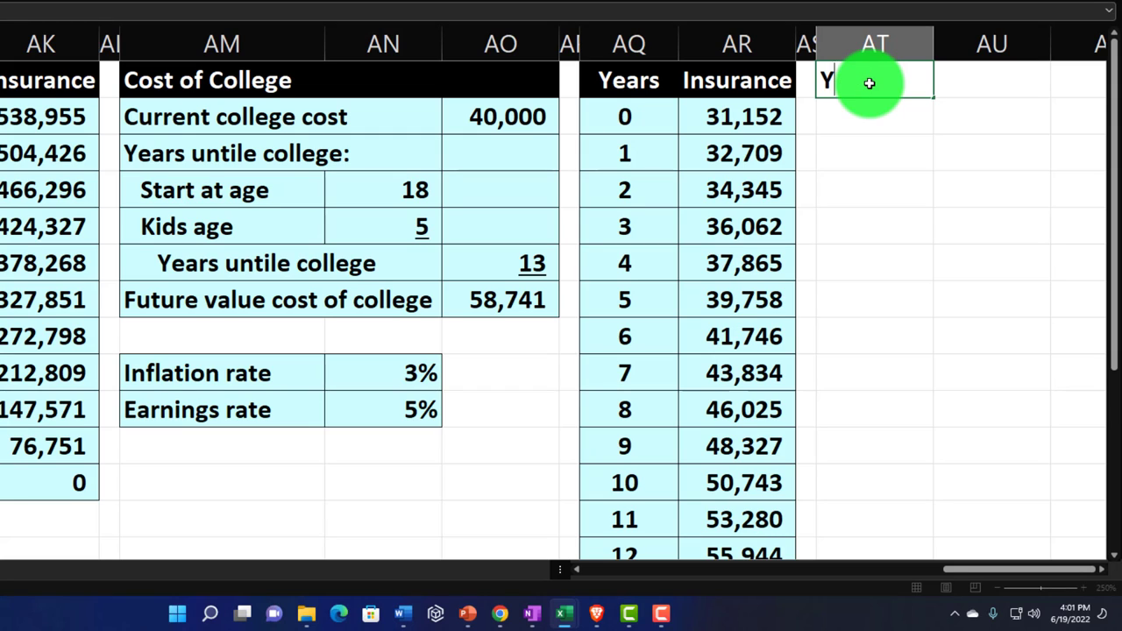
key("Tab")
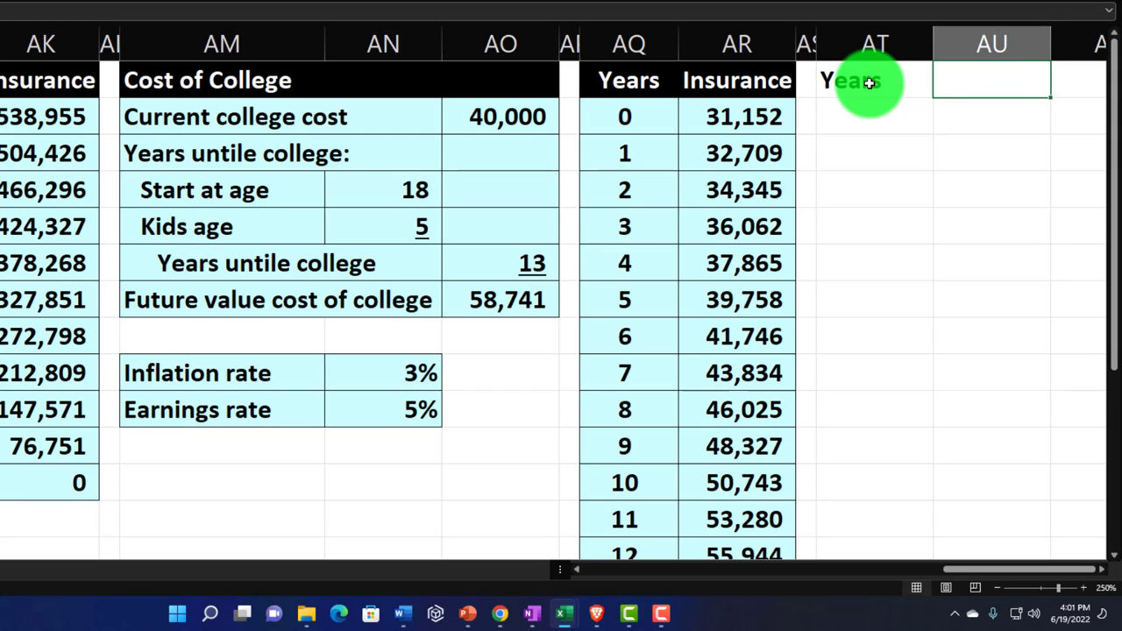
key("Tab")
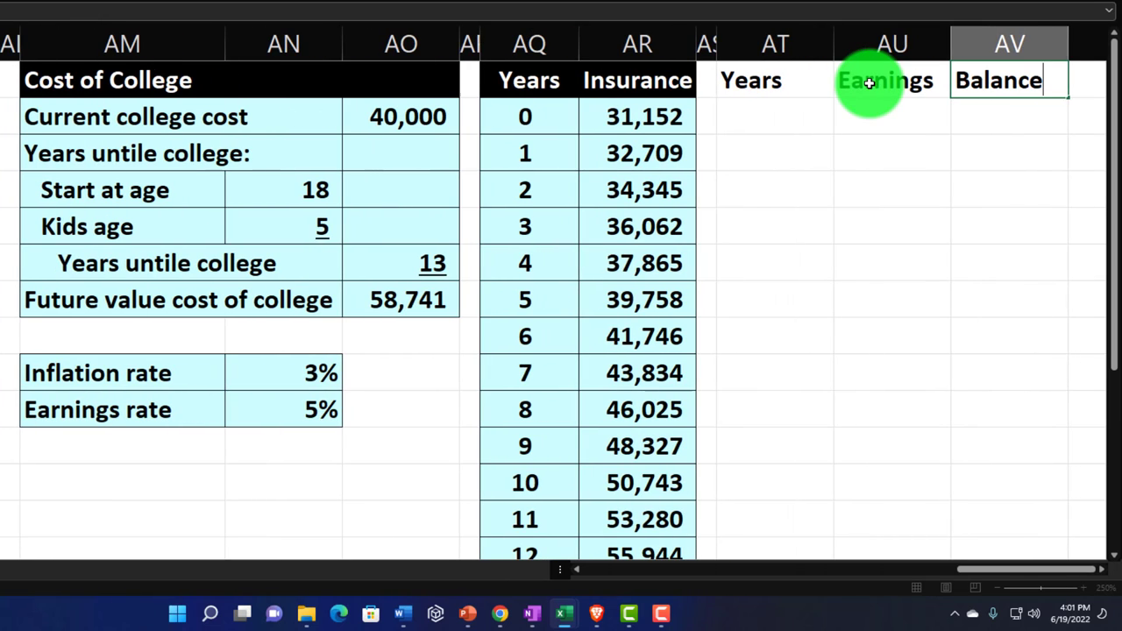
key("Return")
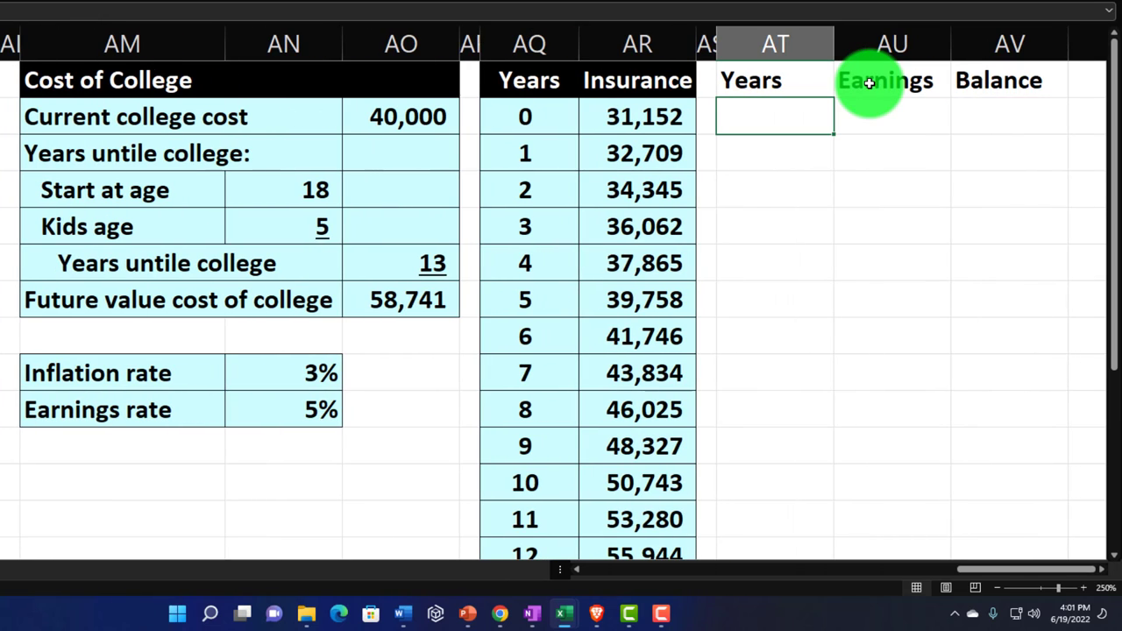
Format headers AT1:AV1 with black fill and centered white text, and narrow column AT
left_click_drag(772, 81, 957, 89)
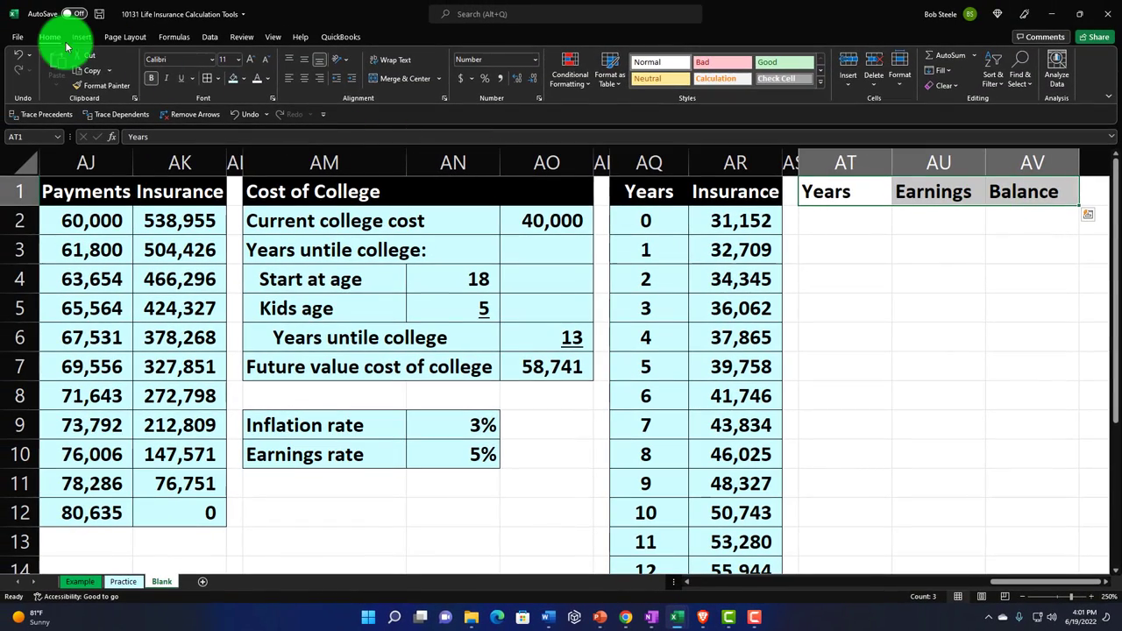
left_click(243, 78)
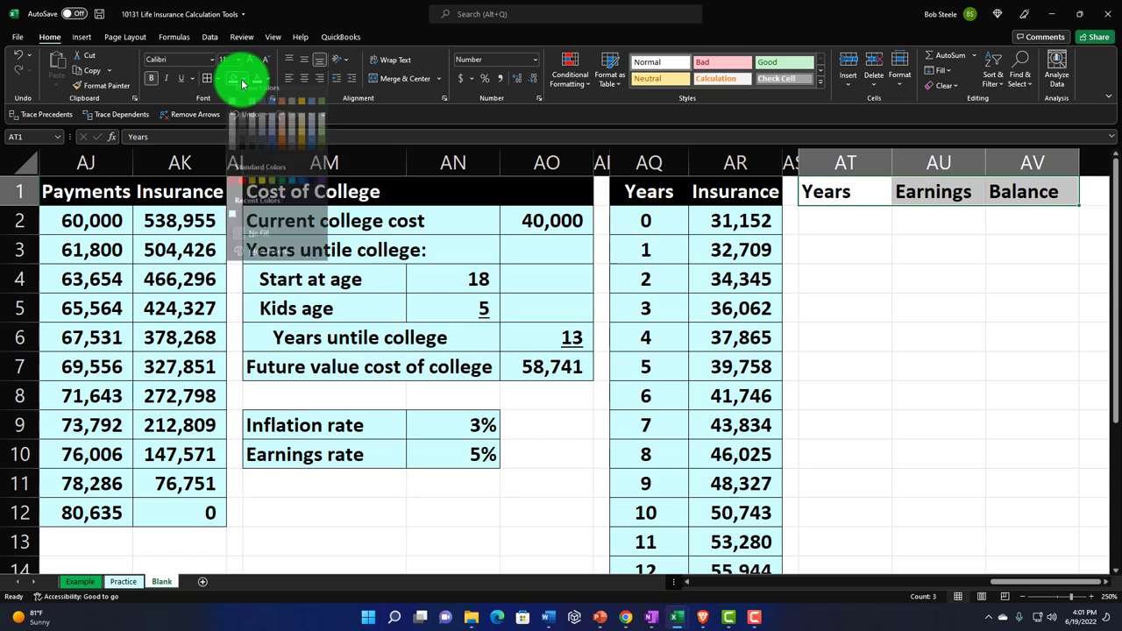
left_click(243, 108)
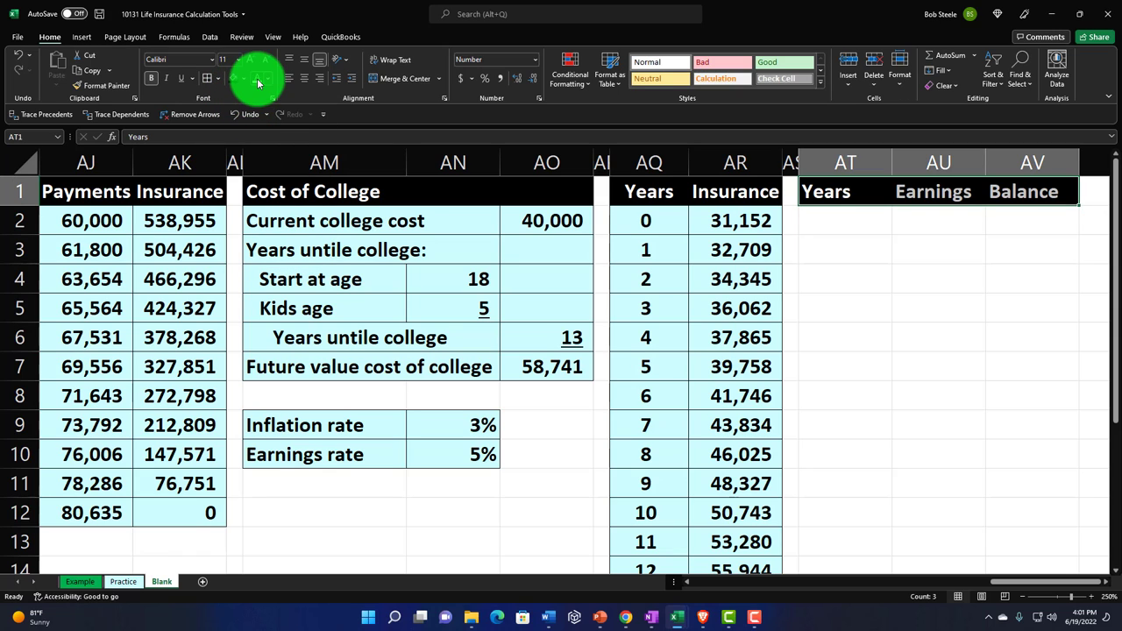
left_click(830, 220)
left_click_drag(890, 160, 862, 162)
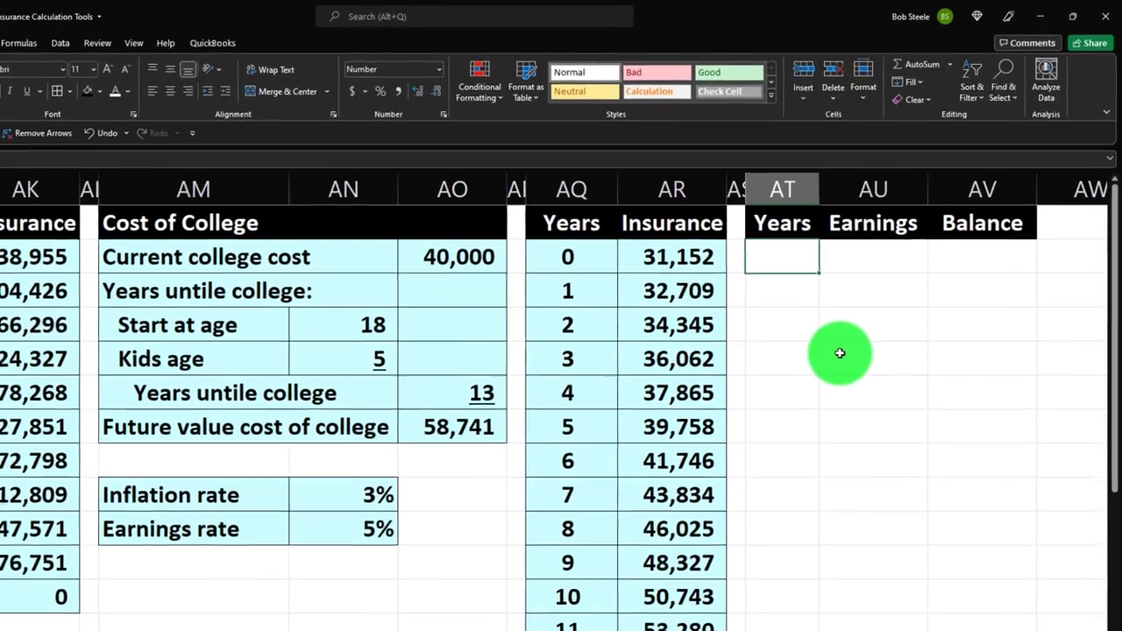
Enter 0, 1 and 2 from AT2 downward, extend the series to 13 in row 15, and center the years
type("0")
key("Return")
type("1")
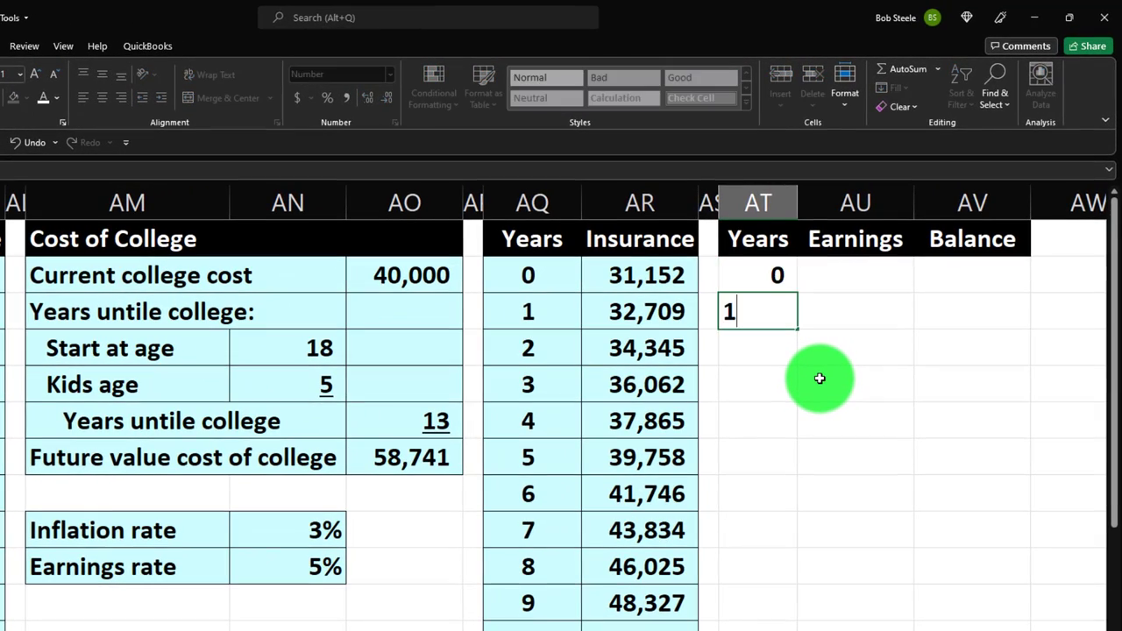
key("Return")
type("2")
key("Return")
left_click_drag(777, 275, 794, 364)
left_click_drag(793, 300, 783, 493)
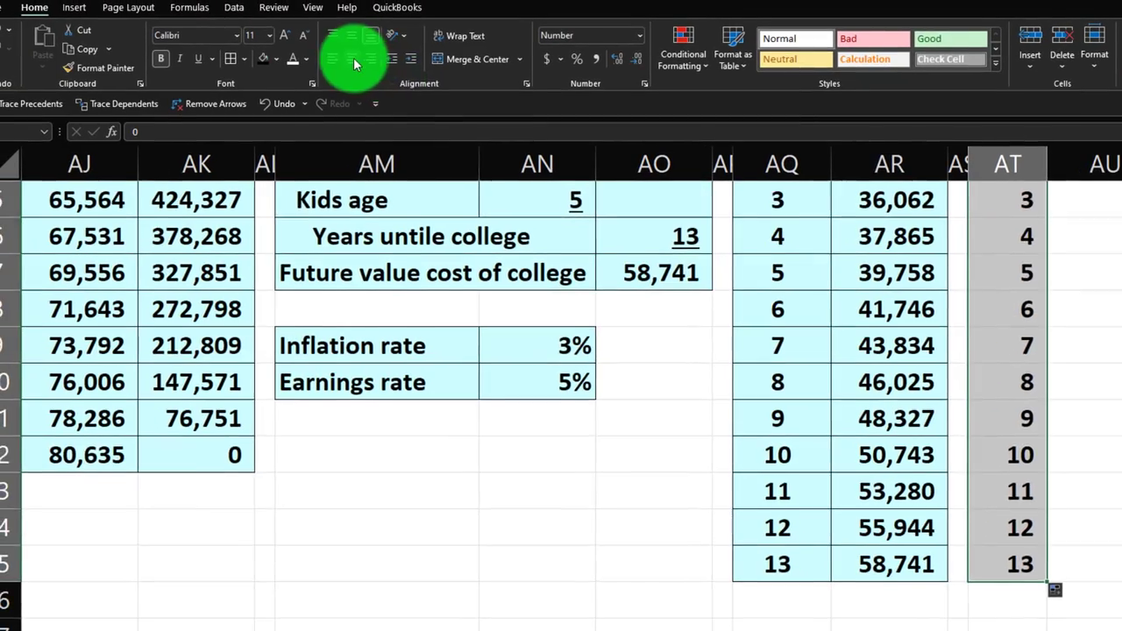
scroll(247, 134, "up", 2)
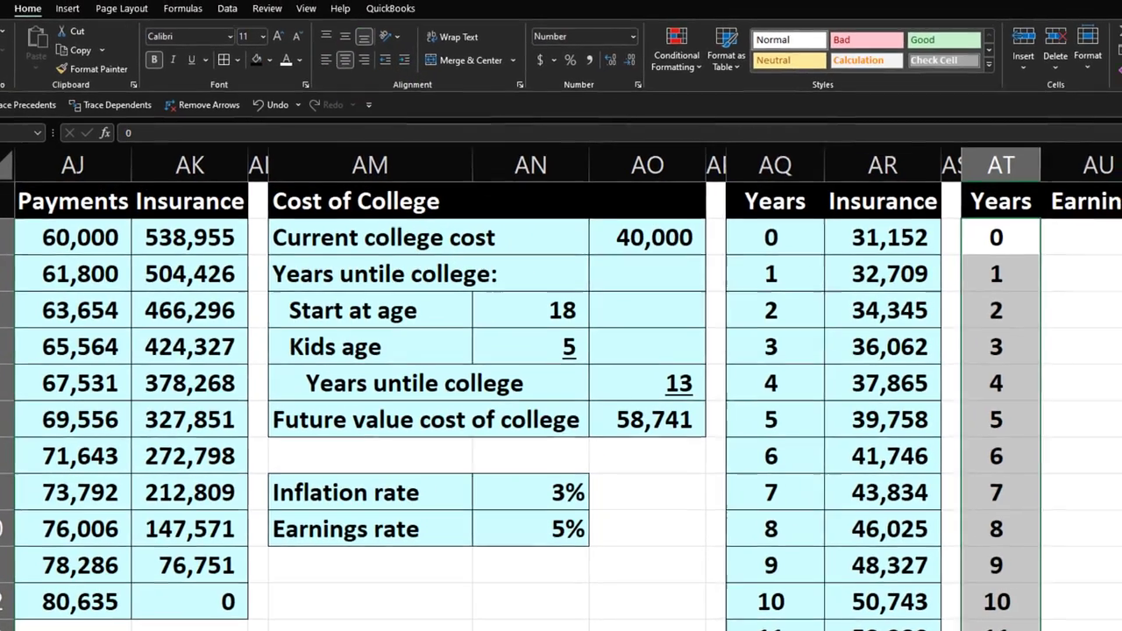
Set the year 0 balance in AV2 to the starting insurance amount with =AR2
left_click(1102, 243)
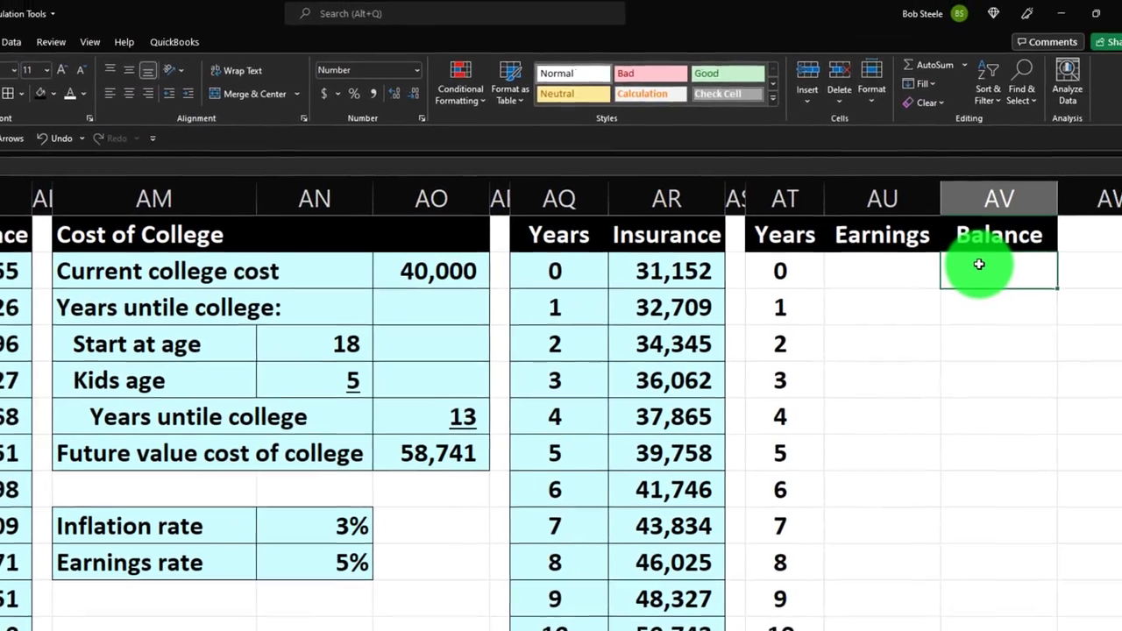
type("=")
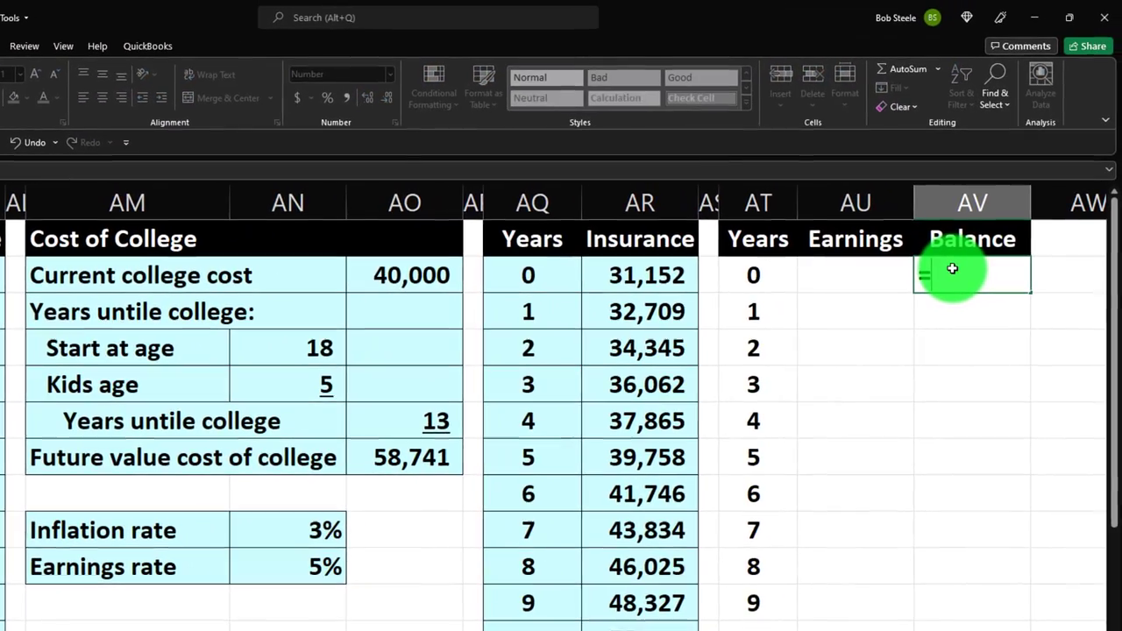
key("Left")
key("Left")
key("Left")
key("Left")
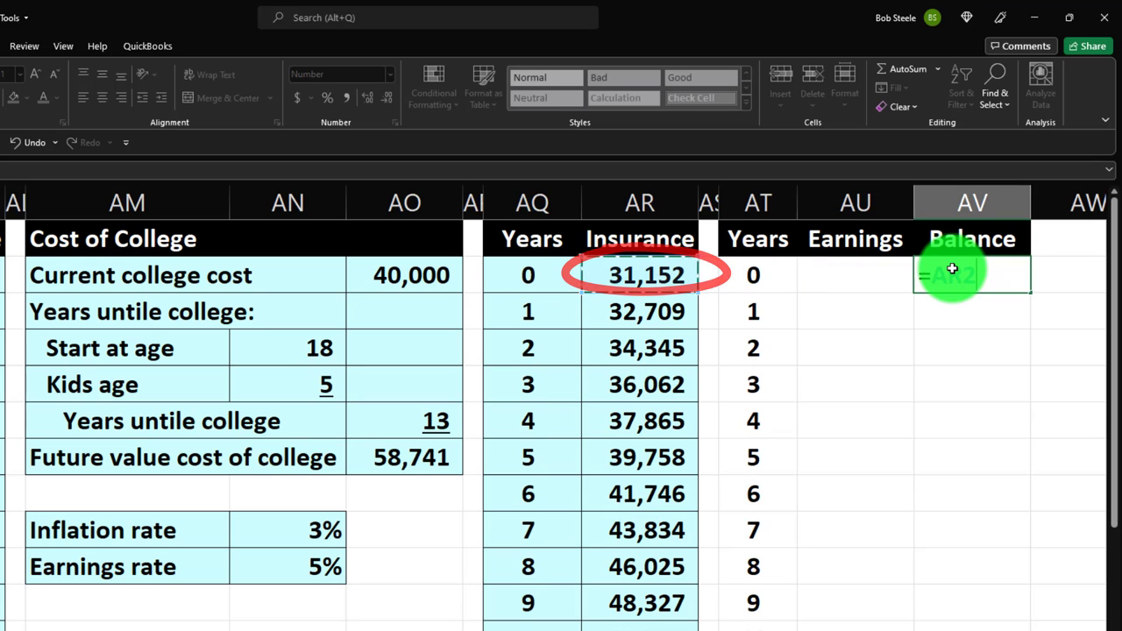
key("Return")
Calculate year 1 earnings in AU3 as the prior balance times the absolute earnings rate, =AV2*$AN$10
key("Left")
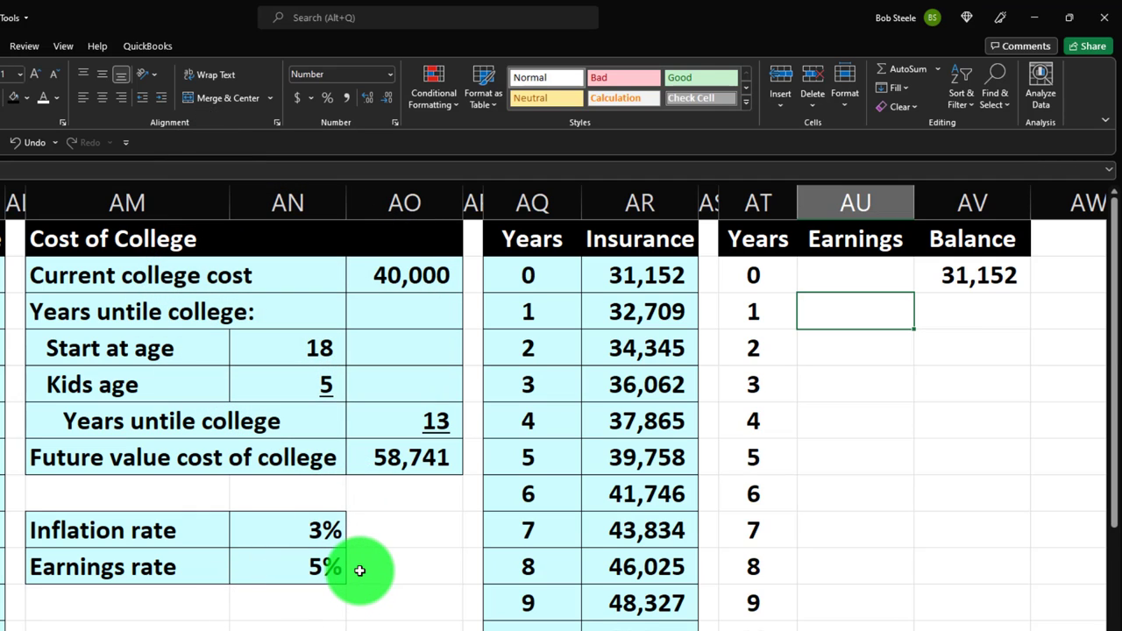
type("=")
key("Right")
key("Up")
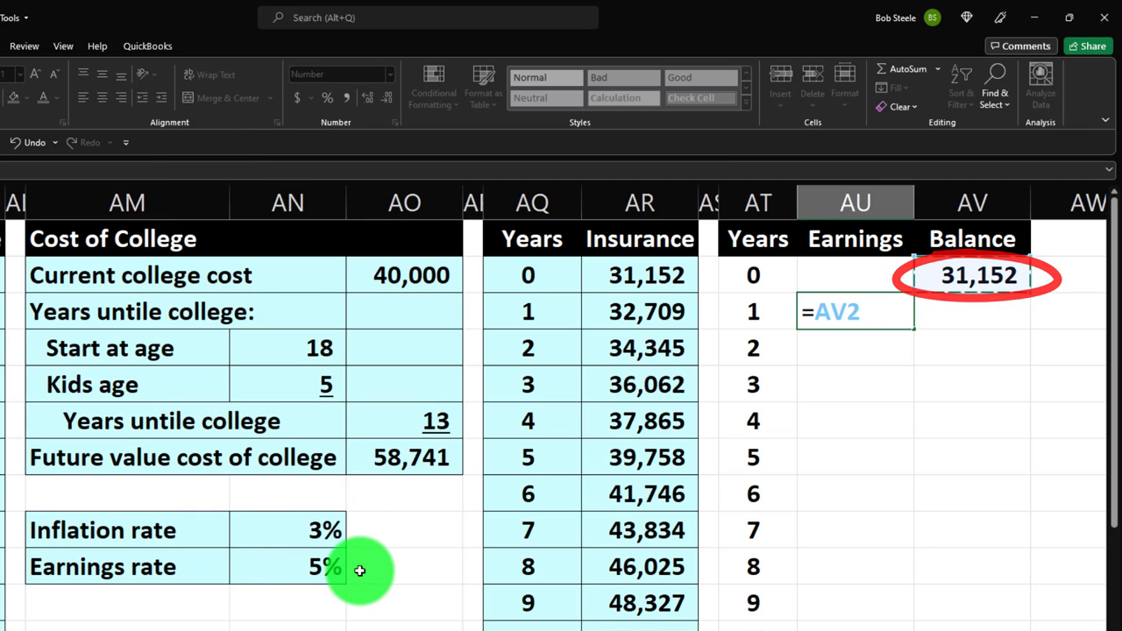
type("*")
key("Down")
key("Down")
key("Down")
key("Down")
key("Down")
key("Down")
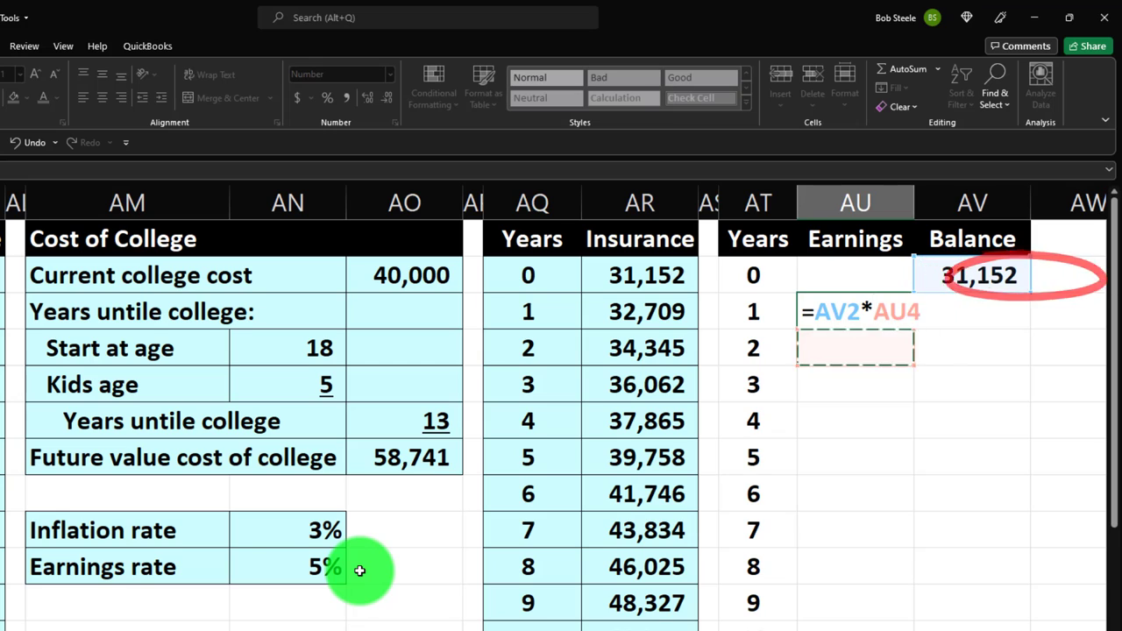
key("Left")
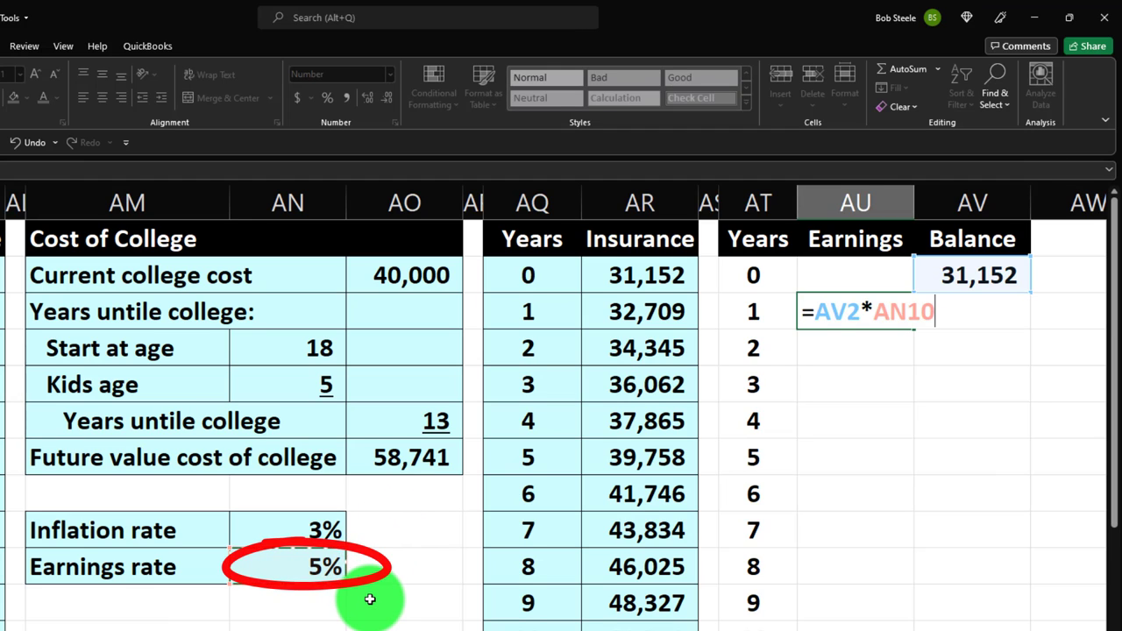
key("F4")
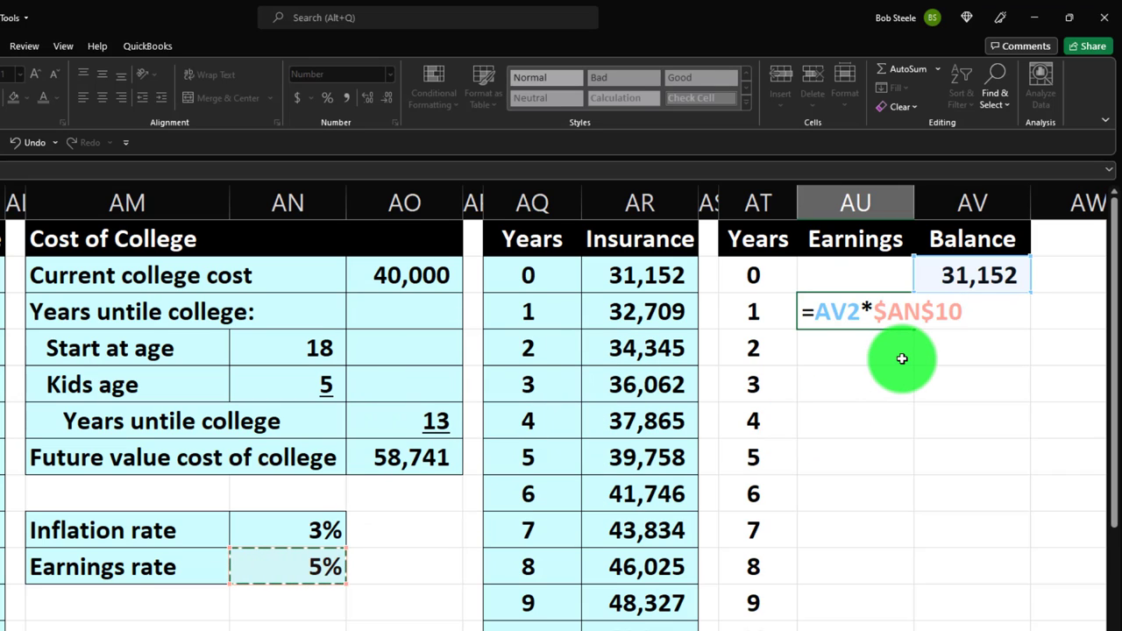
key("Return")
Calculate the year 1 balance in AV3 by adding earnings to the prior balance, =AV2+AU3
left_click(948, 310)
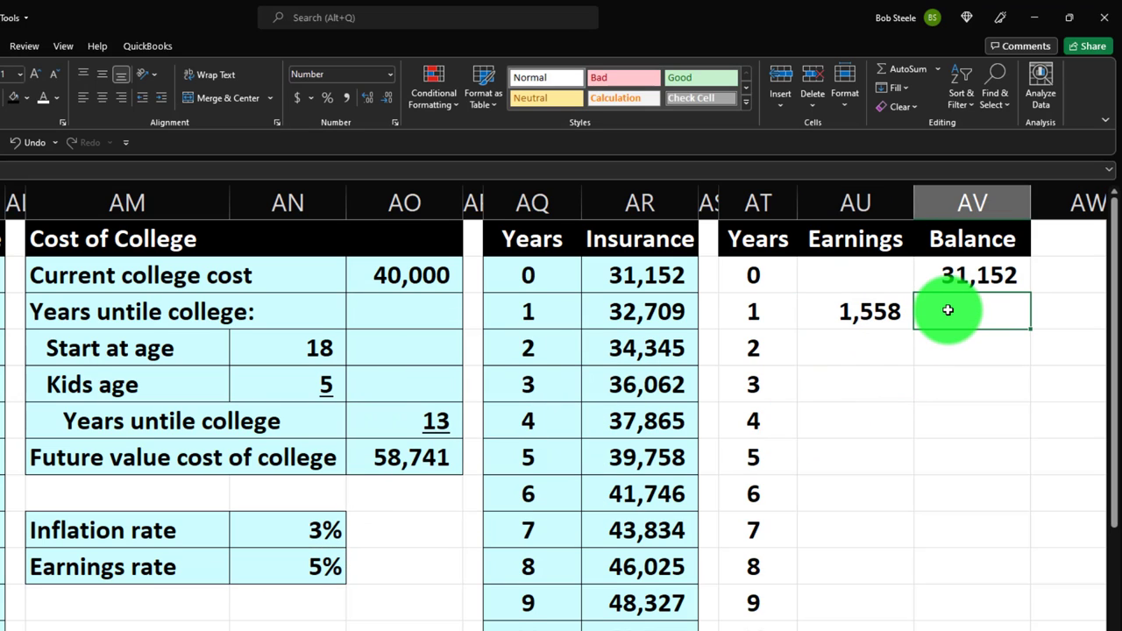
type("=")
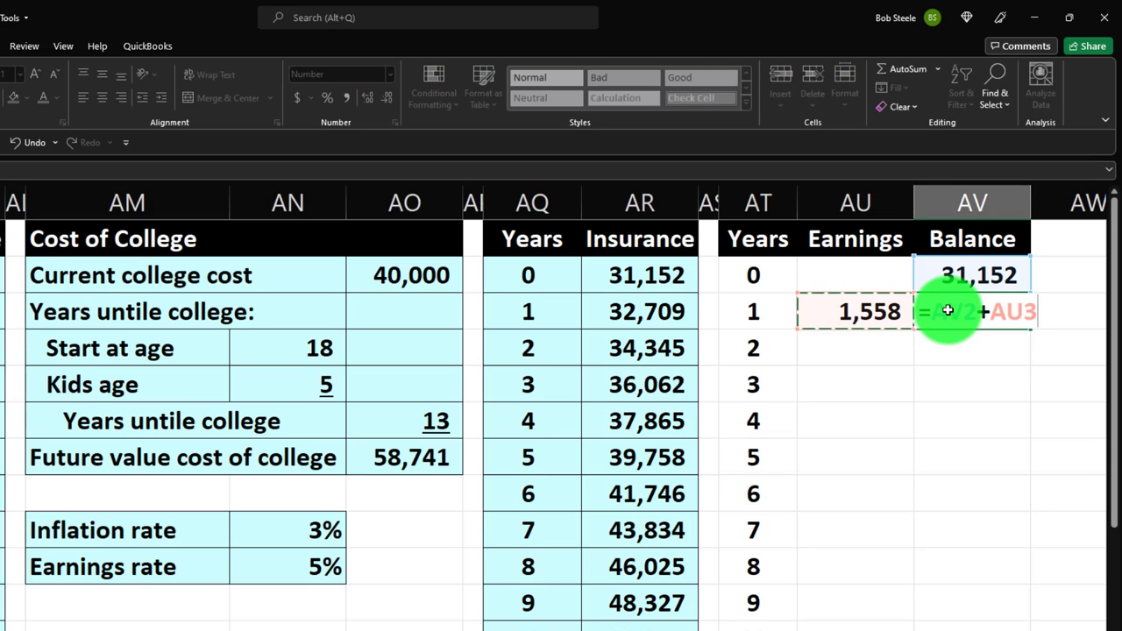
key("Return")
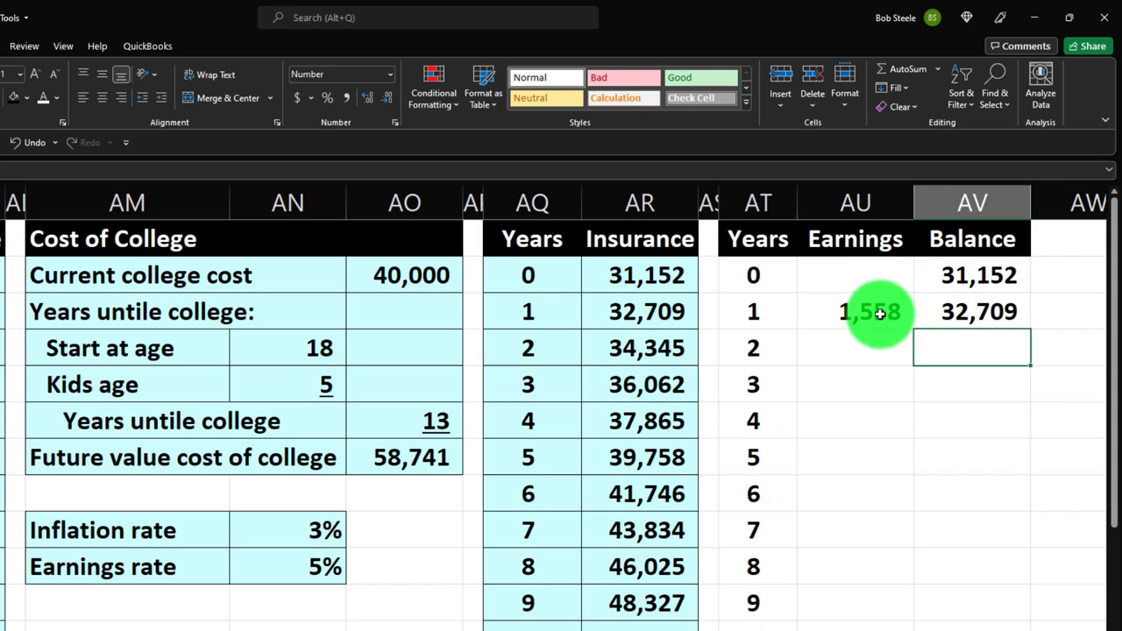
Fill the Earnings and Balance formulas from AU3:AV3 down to year 13 in row 15
left_click_drag(859, 313, 924, 315)
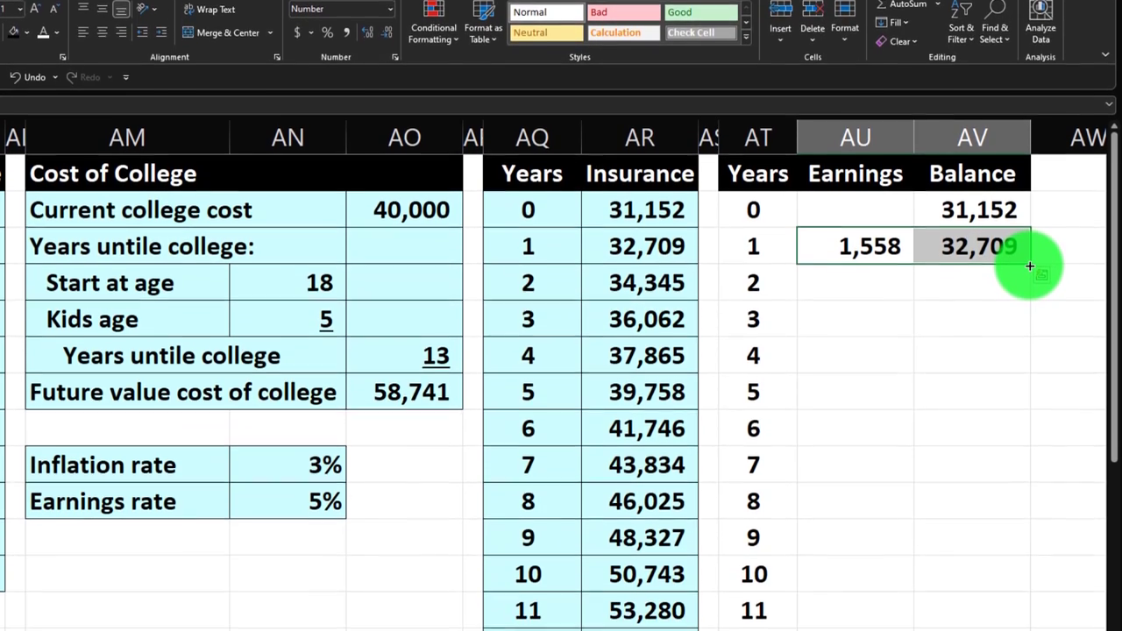
double_click(1031, 331)
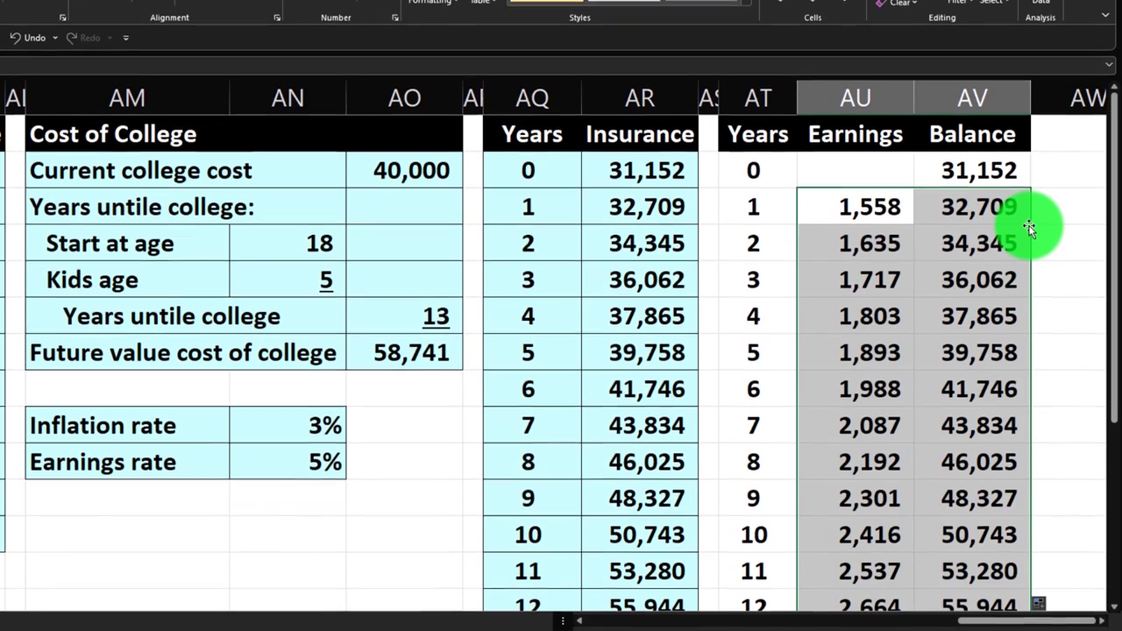
scroll(1031, 239, "down", 1)
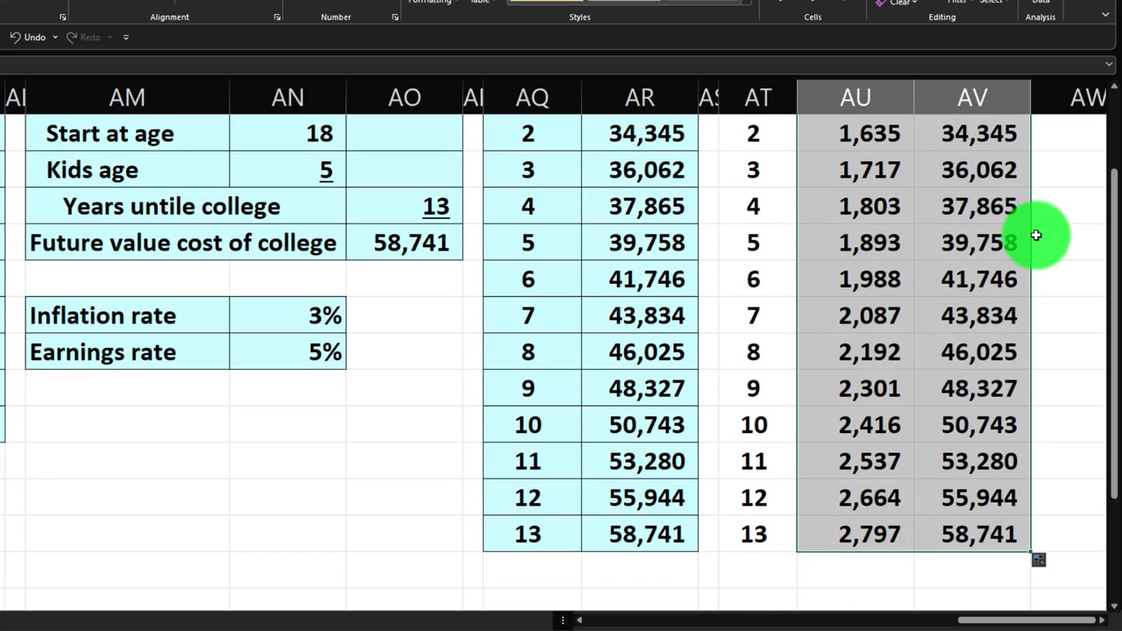
scroll(1031, 234, "up", 3)
Examine the yearly earnings down to the year 13 balance and compare the balances with the insurance amounts in column AR
left_click(893, 228)
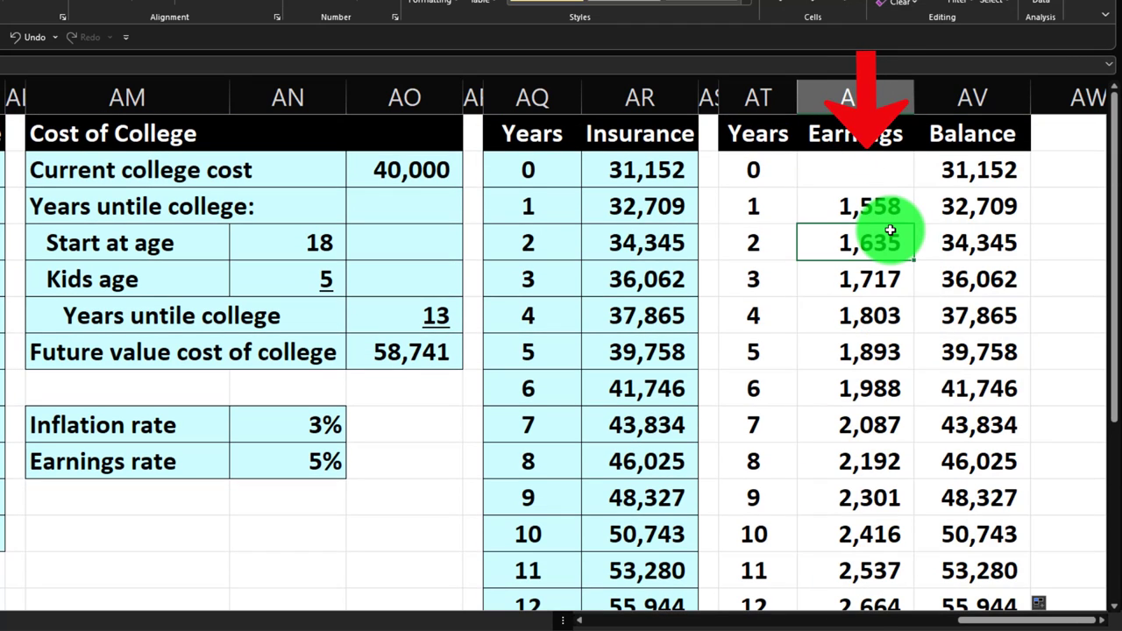
key("Down")
key("Down")
key("Down")
key("Down")
key("Down")
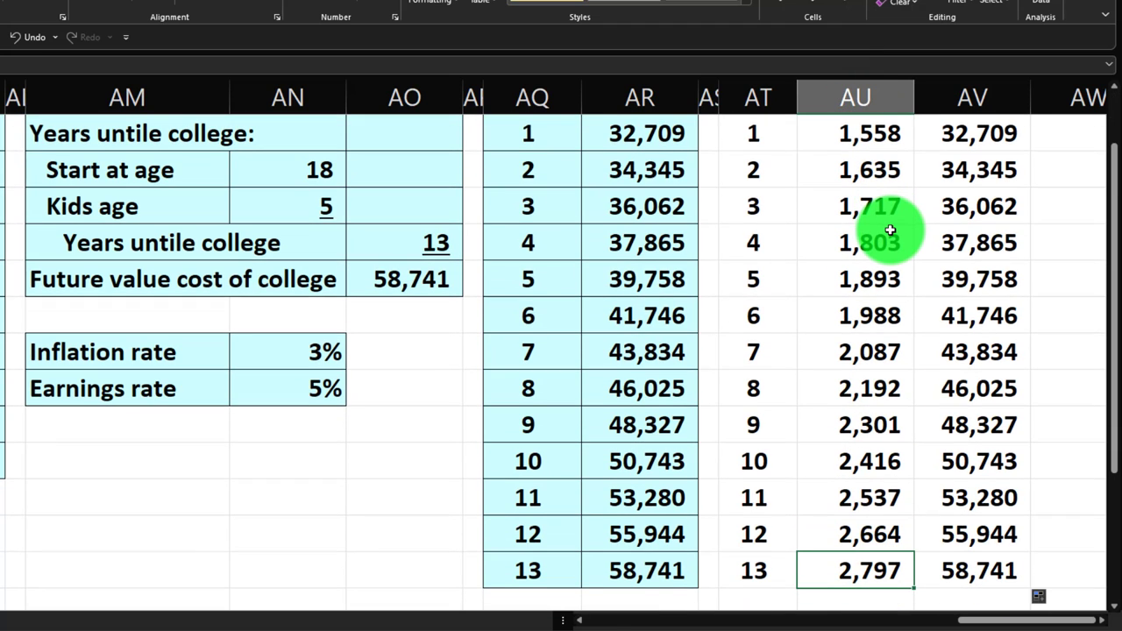
key("Right")
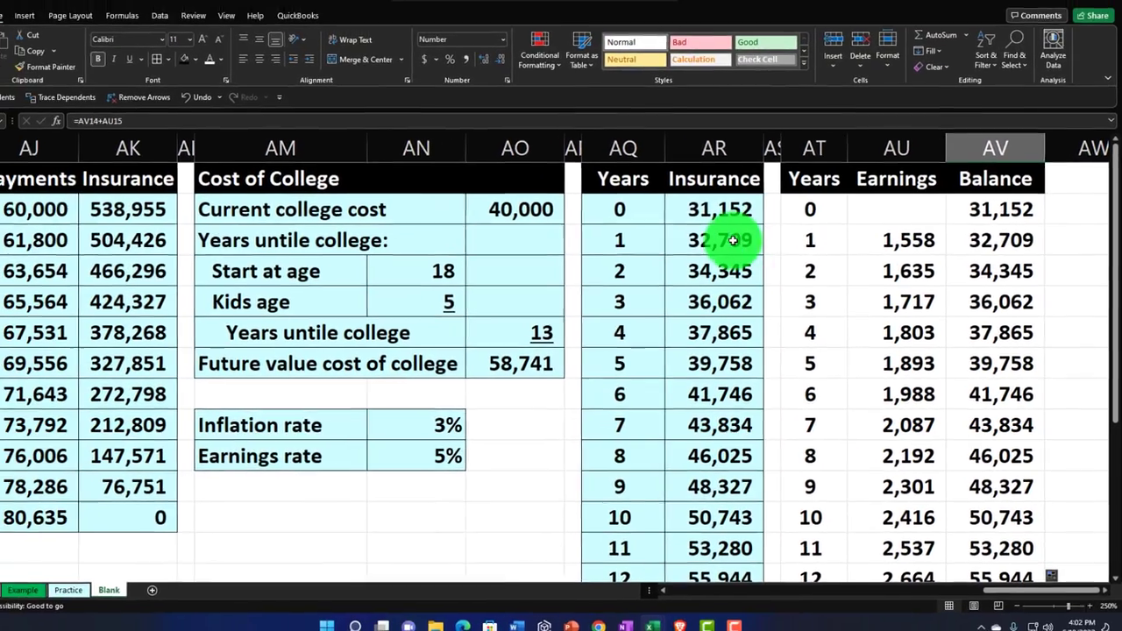
left_click(732, 240)
key("Down")
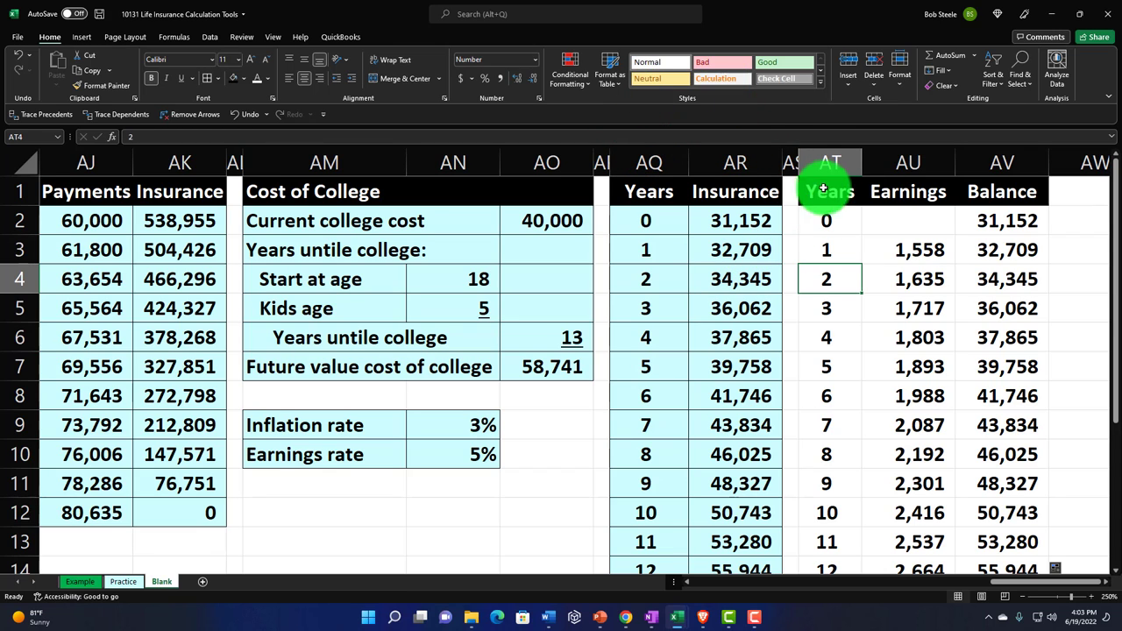
Format the Years, Earnings and Balance data in AT2:AV15 with the recent light blue fill and cell borders
left_click_drag(827, 220, 952, 410)
mouse_move(963, 538)
left_mouse_down()
mouse_move(952, 581)
mouse_move(947, 521)
mouse_move(960, 519)
left_mouse_up()
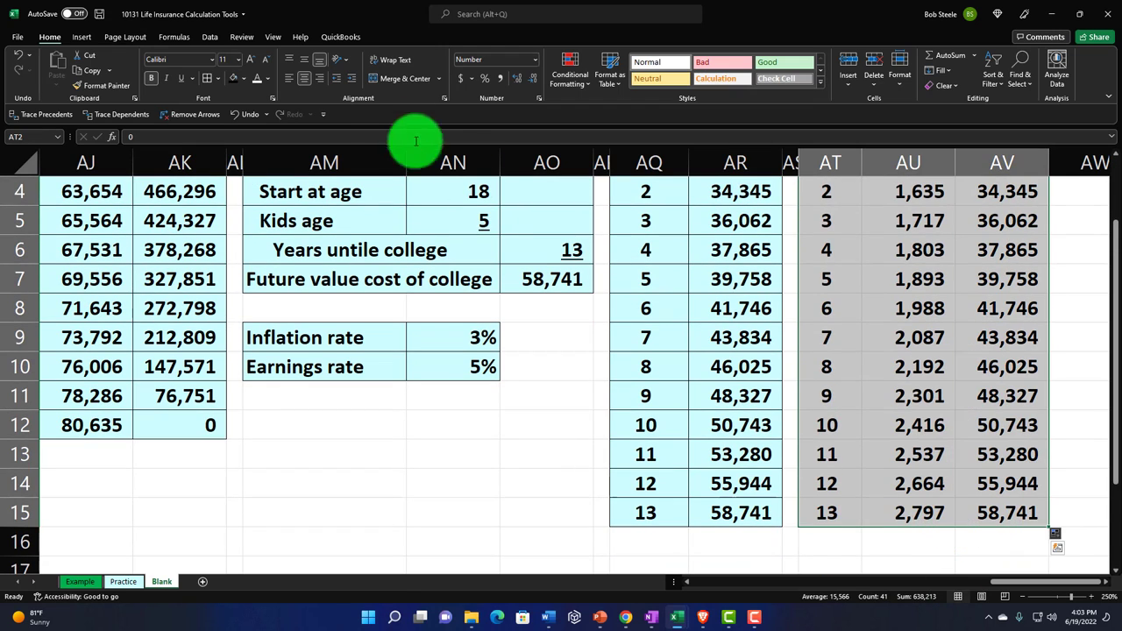
left_click(244, 79)
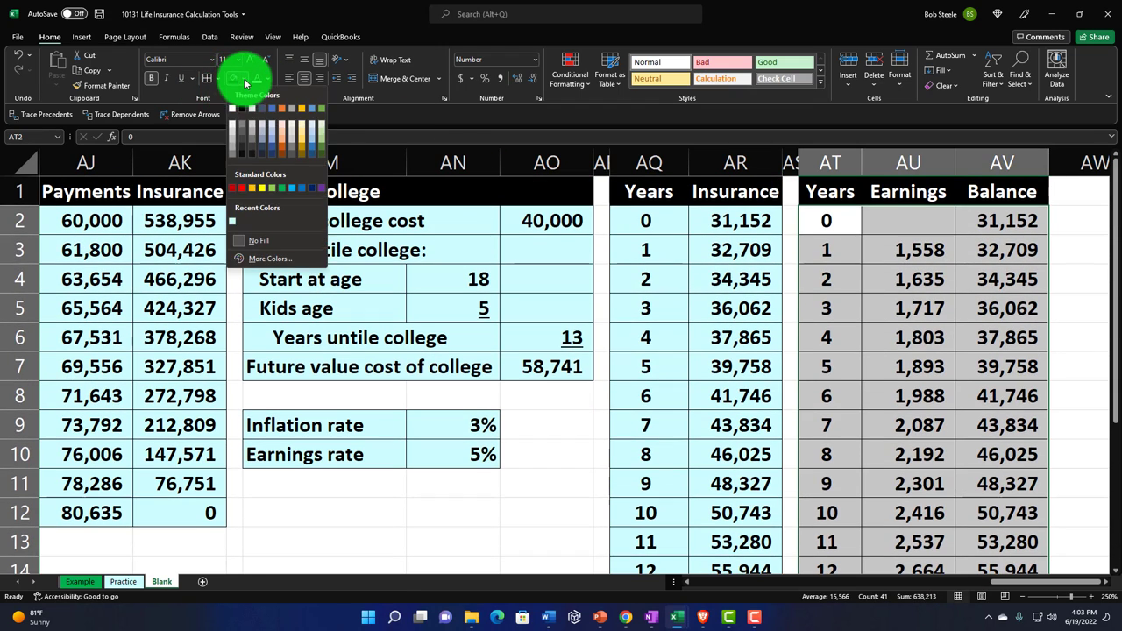
left_click(233, 222)
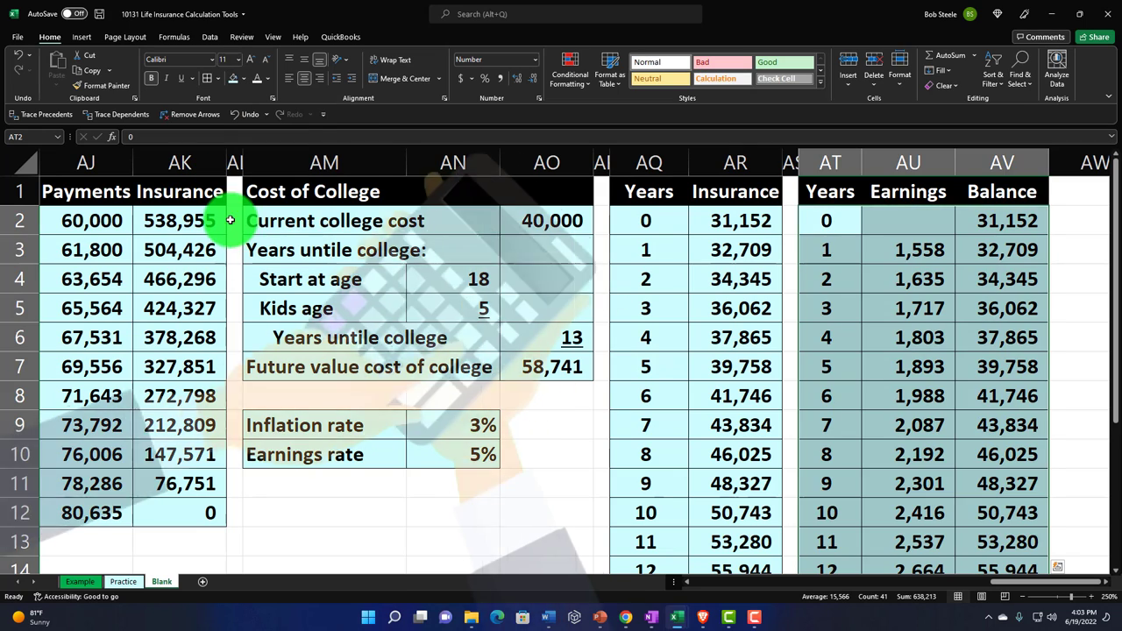
Review the Cost of College inputs against the yearly Insurance amounts and the Earnings and Balance table
left_click(333, 225)
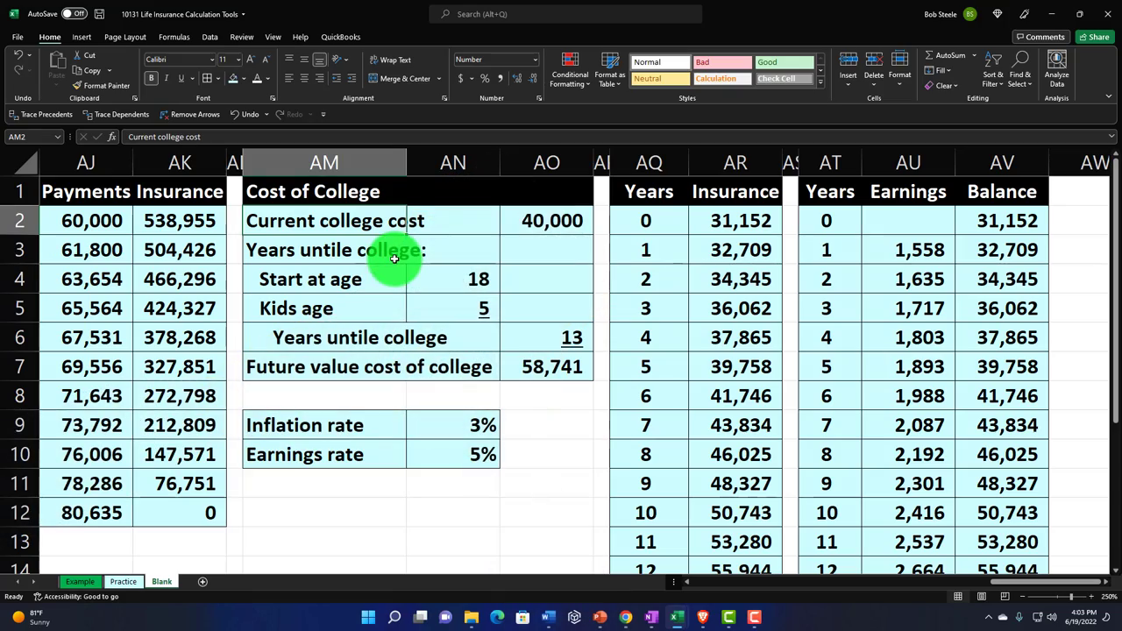
key("Left")
scroll(394, 259, "left", 1)
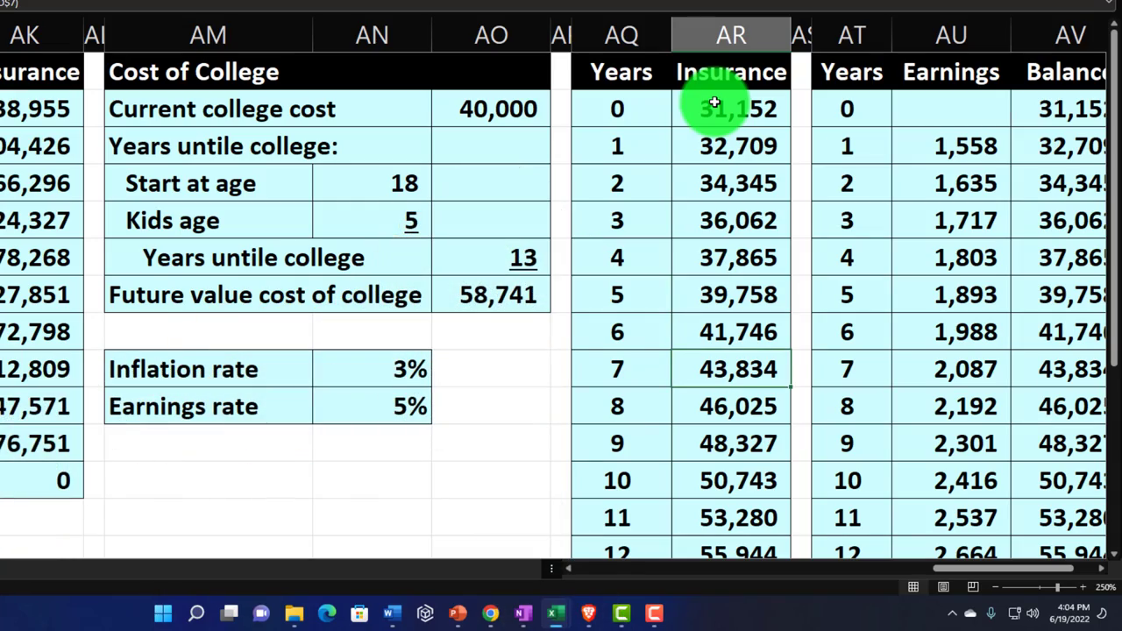
key("Right")
key("Right")
key("Right")
key("Right")
key("Right")
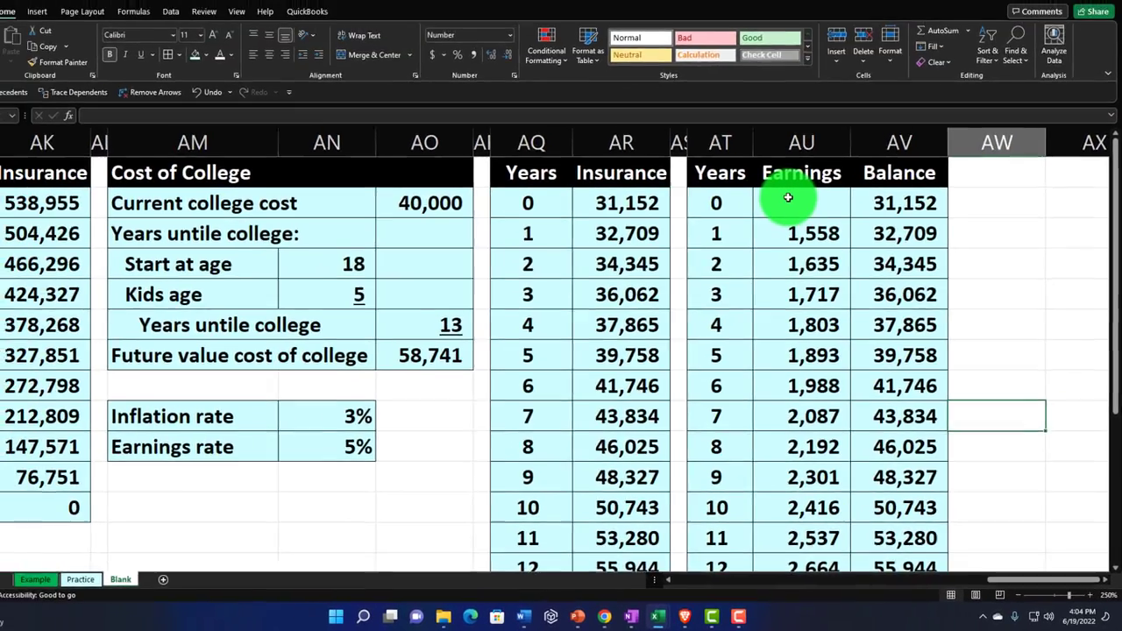